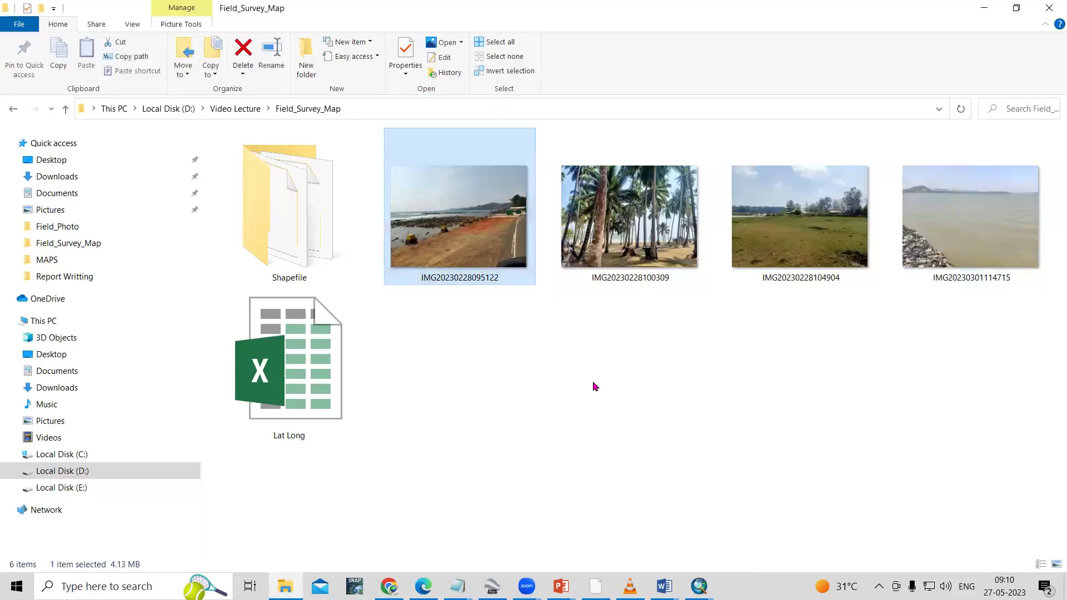
# Open the Lat Long workbook from the Field_Survey_Map folder and review its longitude, latitude and serial number columns.
pyautogui.click(281, 388)
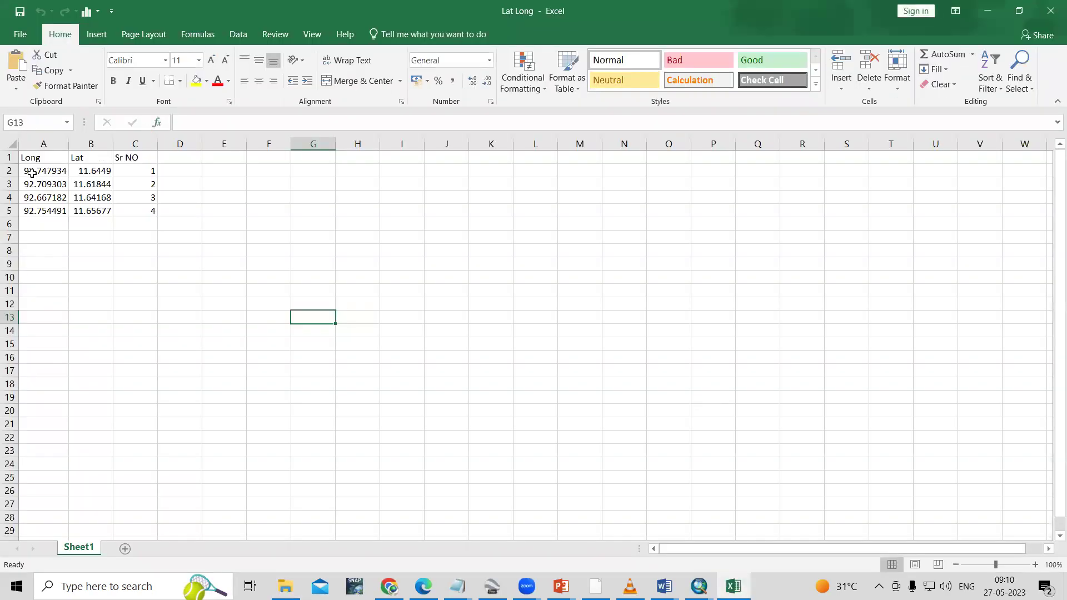
pyautogui.moveTo(30, 171); pyautogui.dragTo(133, 222)
pyautogui.click(129, 282)
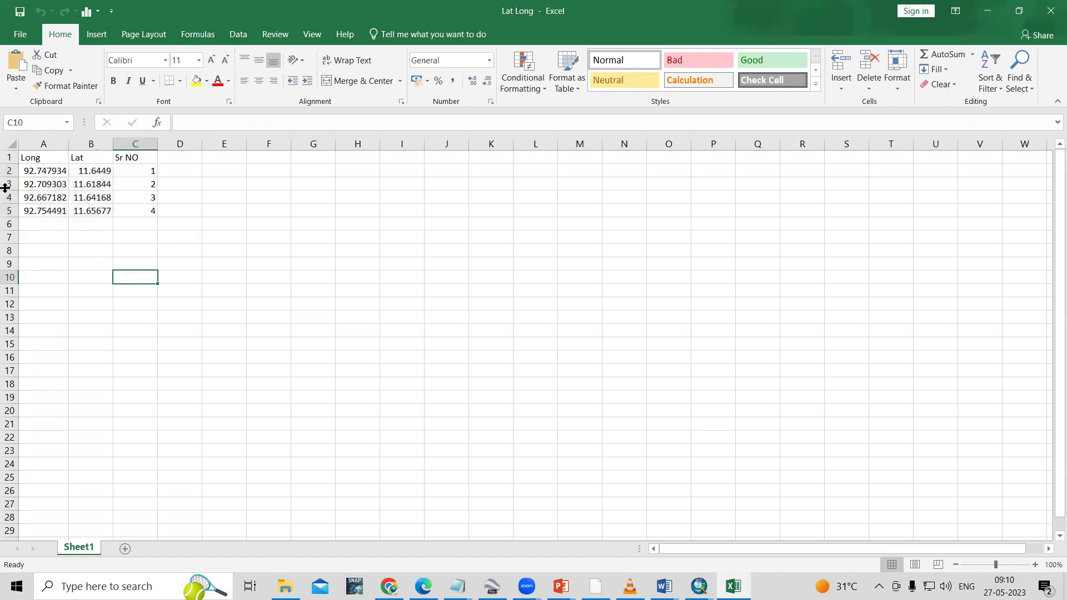
pyautogui.click(42, 184)
pyautogui.click(95, 171)
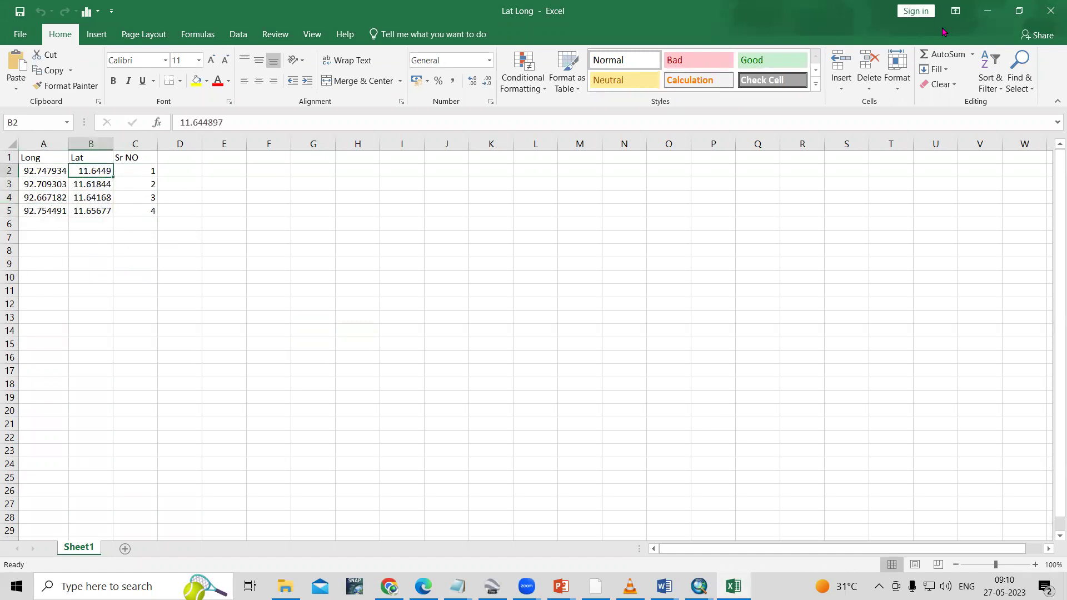
pyautogui.click(987, 11)
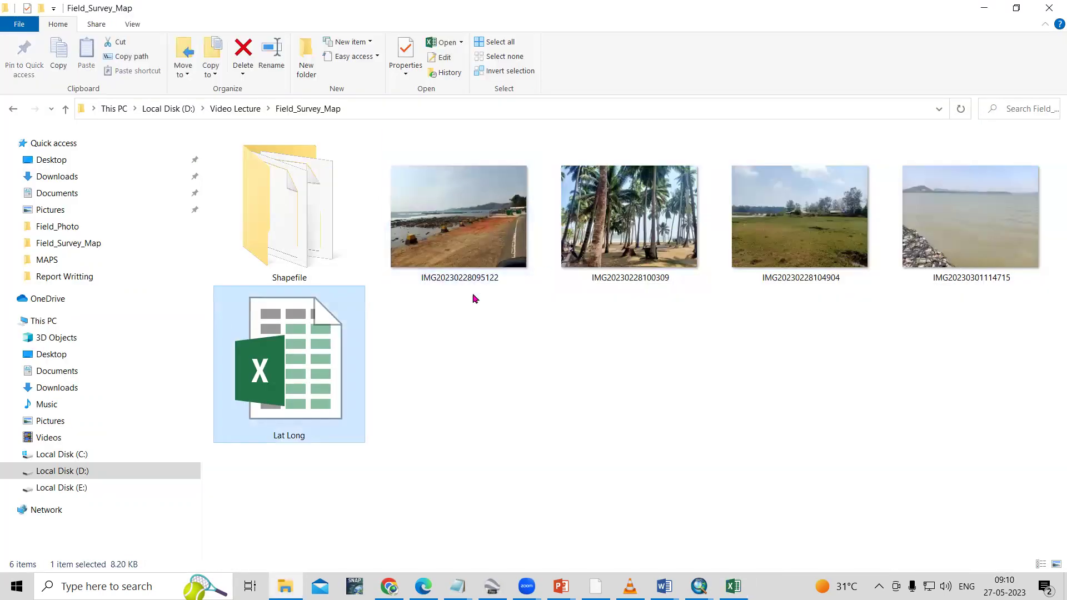
pyautogui.click(733, 586)
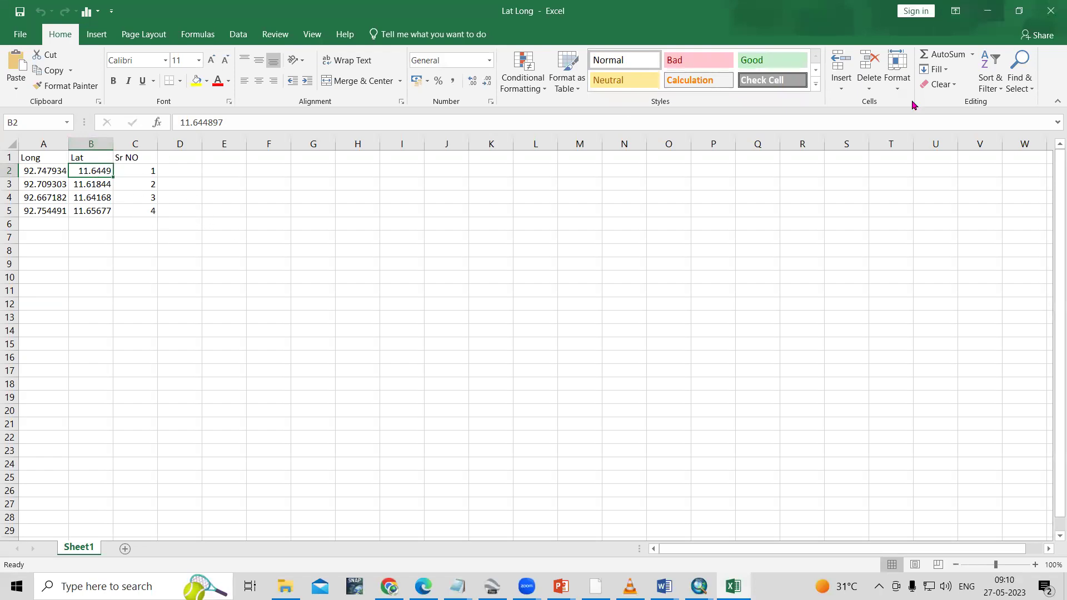
pyautogui.click(987, 10)
pyautogui.click(537, 420)
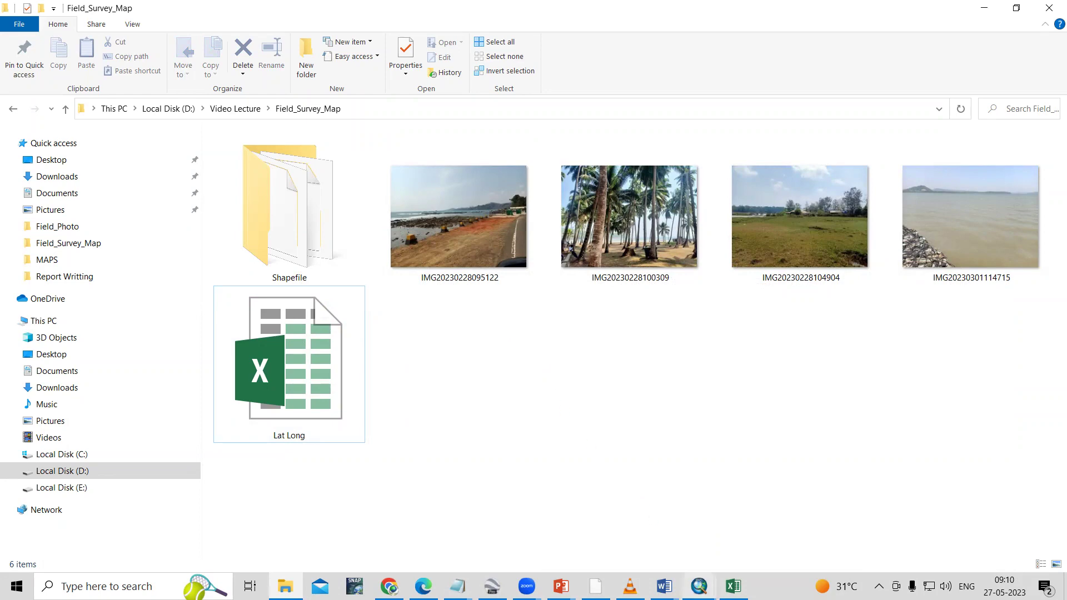
# View the South_Andaman layer in ArcMap, then switch to Chrome and look through the YouTube channel's video list for the shapefile download tutorial.
pyautogui.click(699, 586)
pyautogui.click(689, 523)
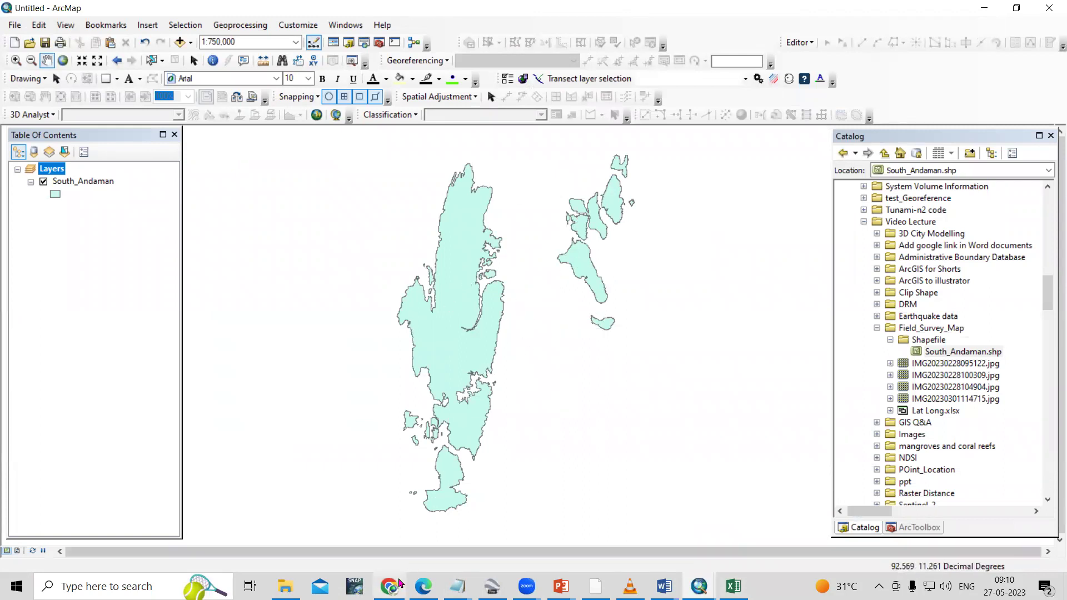
pyautogui.moveTo(389, 587)
pyautogui.click(377, 527)
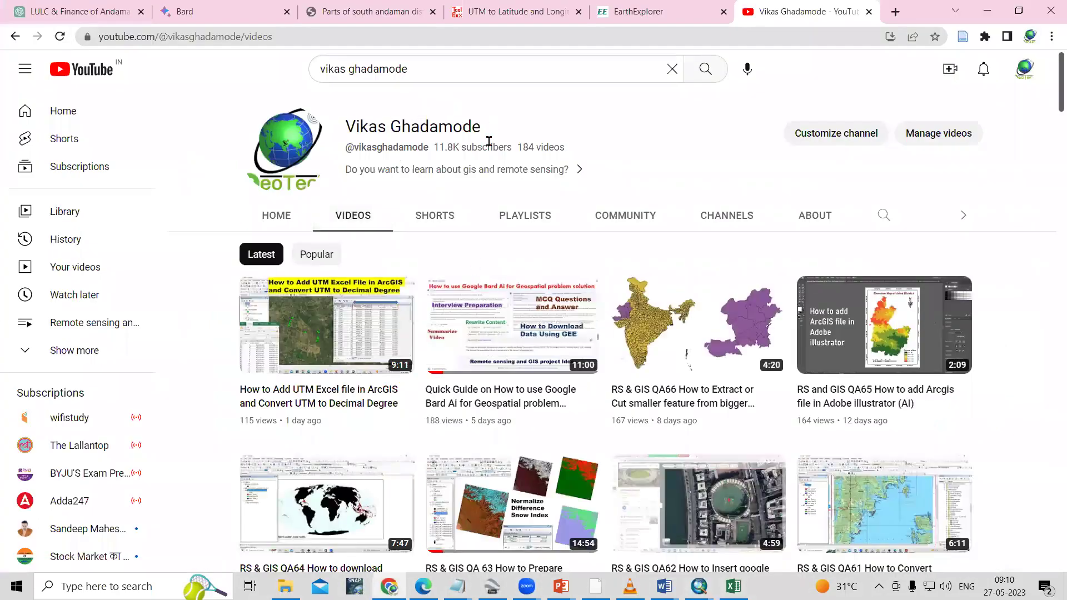
pyautogui.scroll(-7, 515, 204)
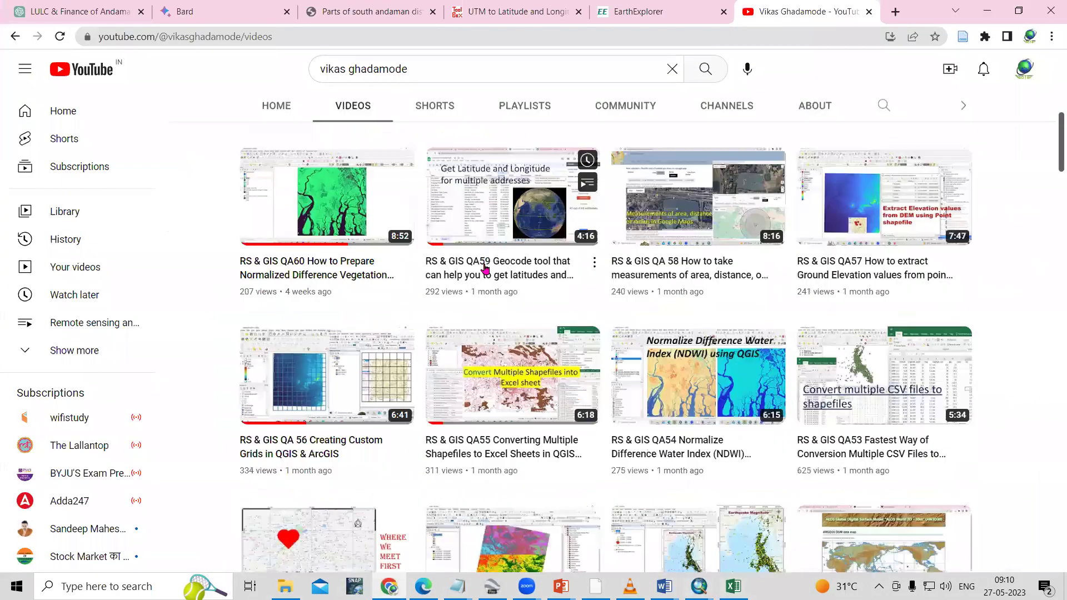
pyautogui.scroll(-15, 485, 269)
pyautogui.scroll(-15, 485, 269)
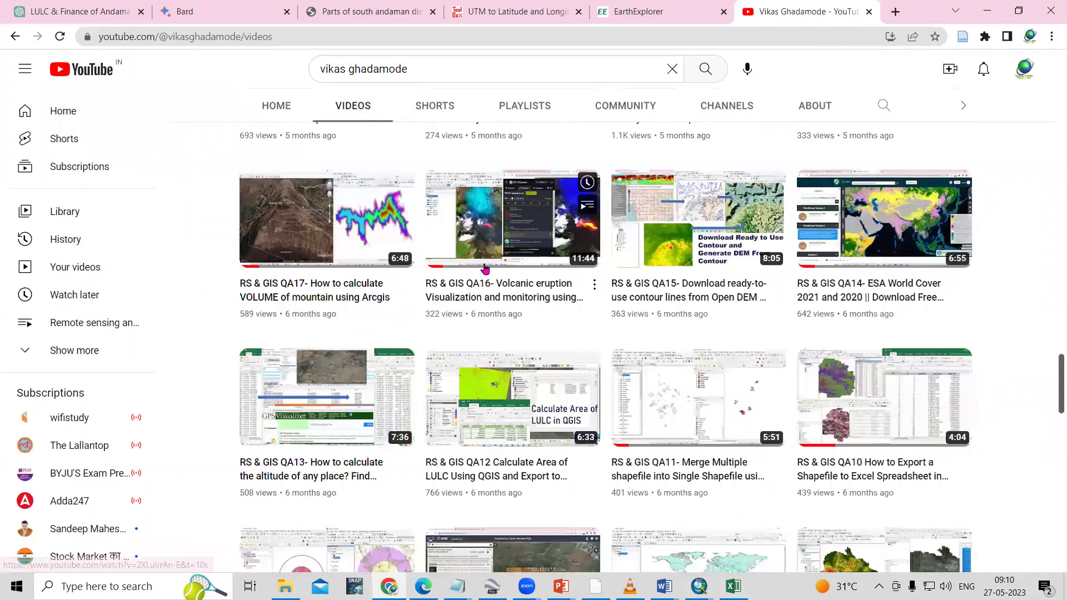
pyautogui.scroll(-10, 485, 268)
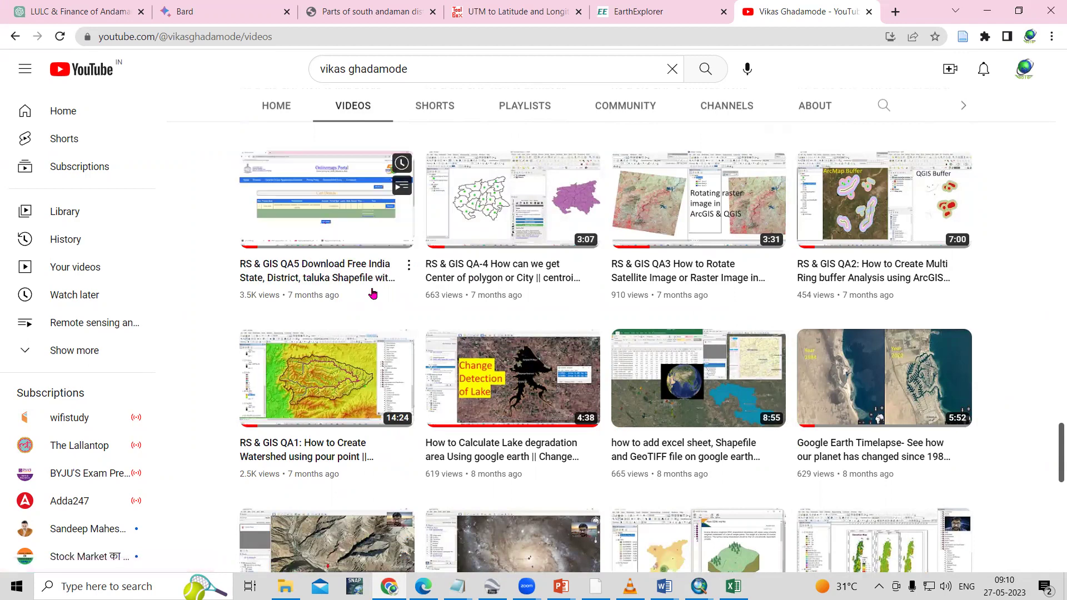
pyautogui.scroll(15, 372, 292)
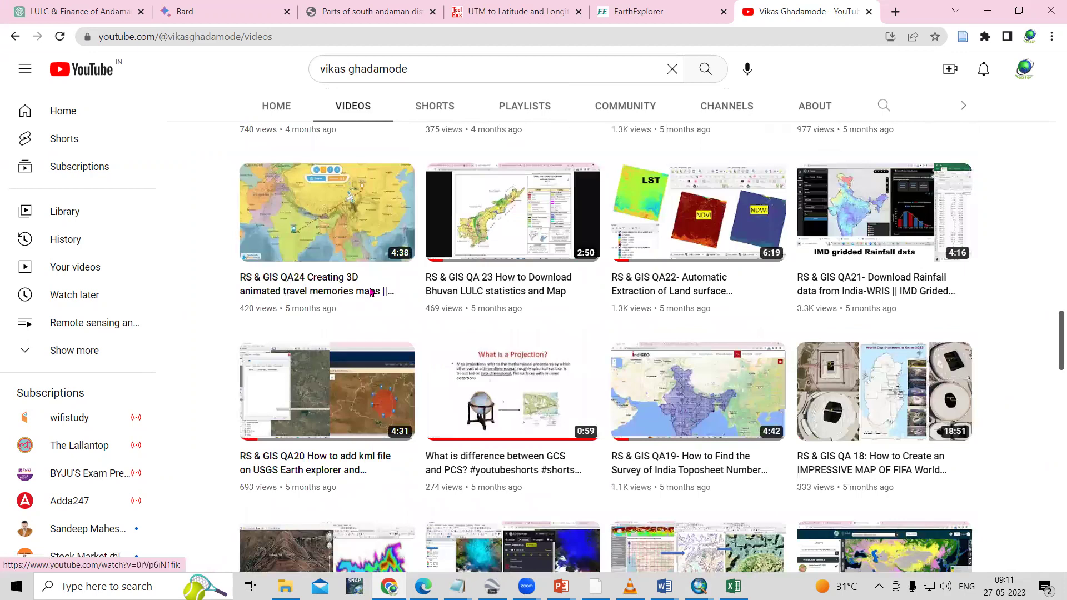
pyautogui.scroll(20, 371, 292)
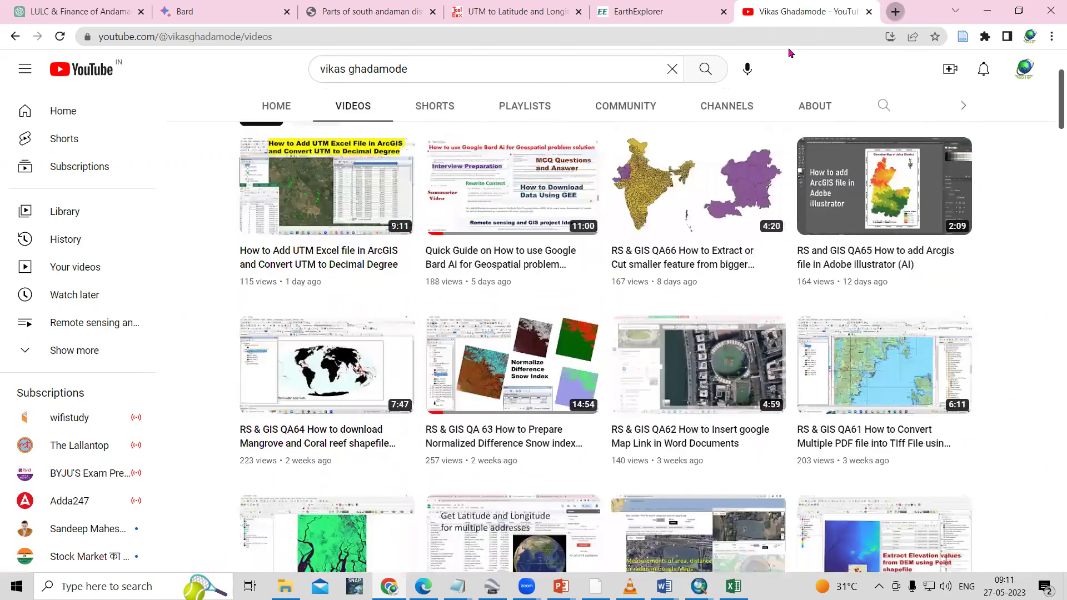
# Search the web for "diva gis shapefile" in a new browser tab and open the DIVA-GIS page for downloading data by country.
pyautogui.hotkey('ctrl', 't')
pyautogui.write('DIva')
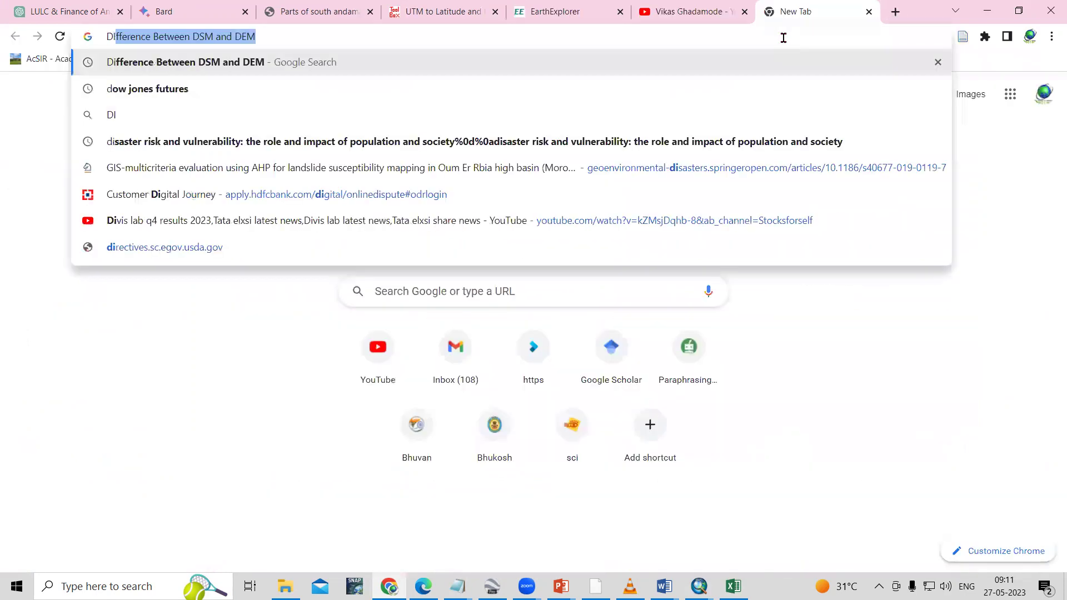
pyautogui.click(329, 64)
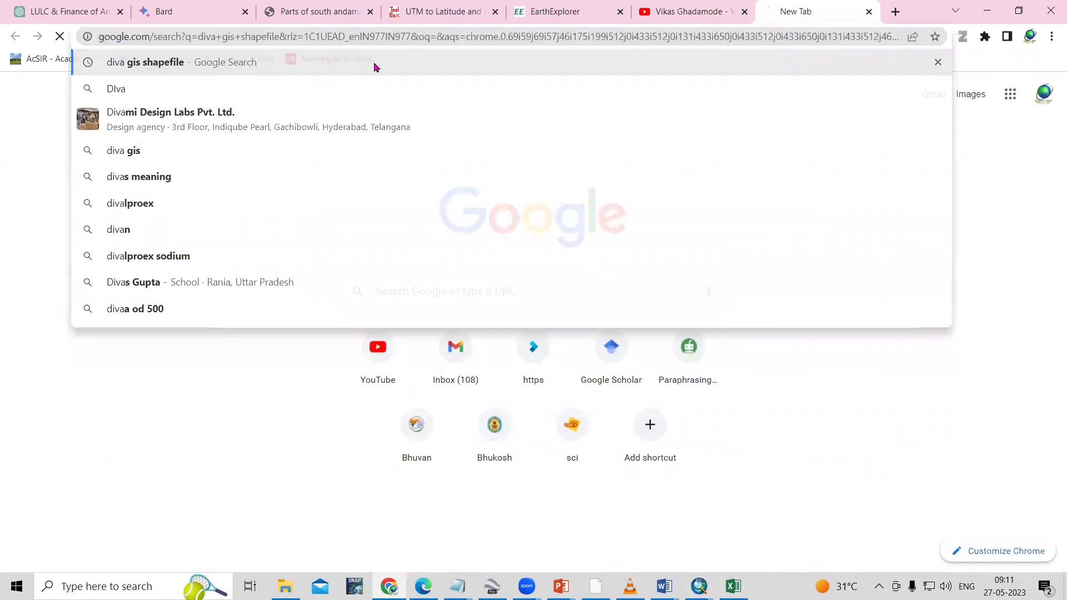
pyautogui.click(272, 207)
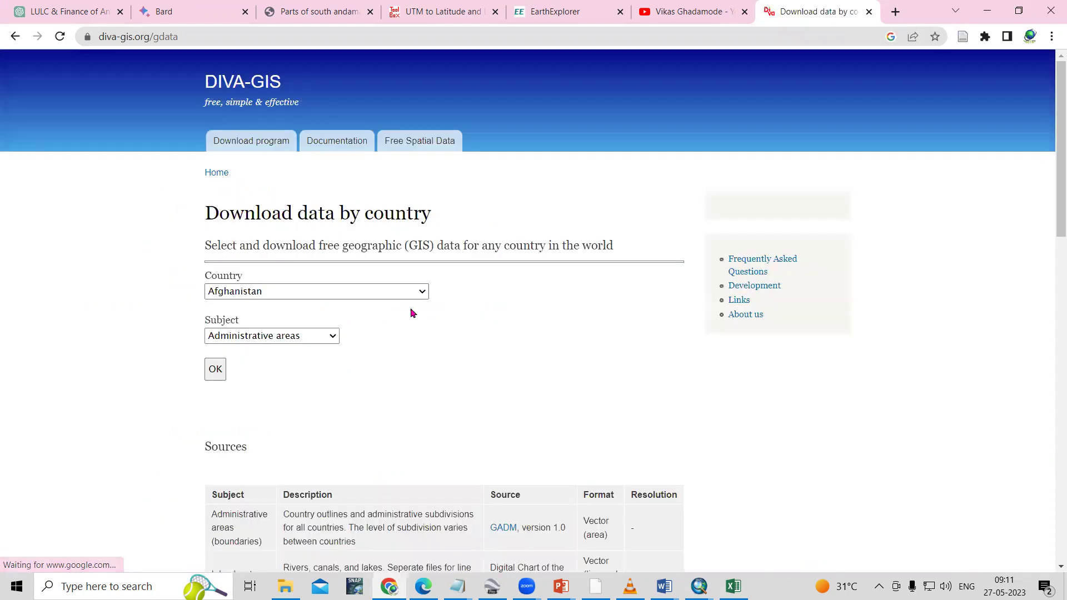
# Download the Administrative areas data for India from DIVA-GIS and minimize the browser.
pyautogui.click(409, 293)
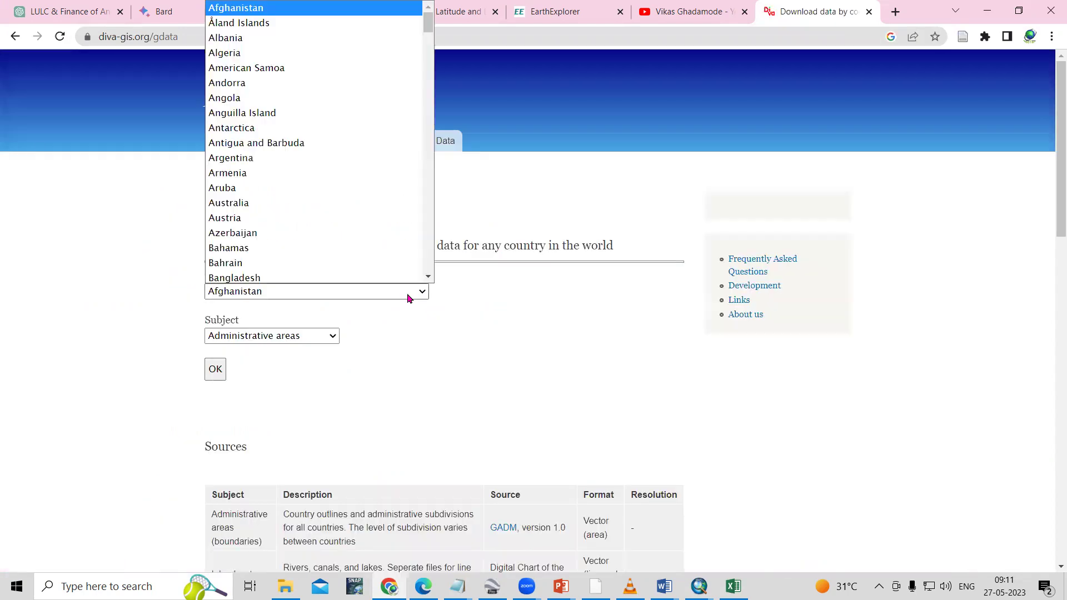
pyautogui.scroll(-7, 325, 192)
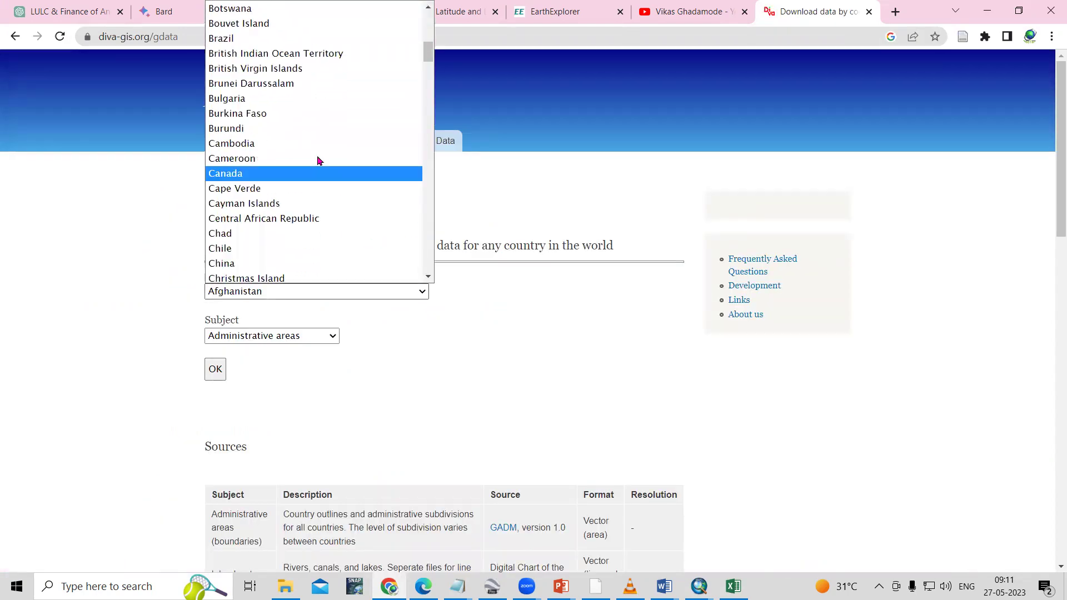
pyautogui.press('i')
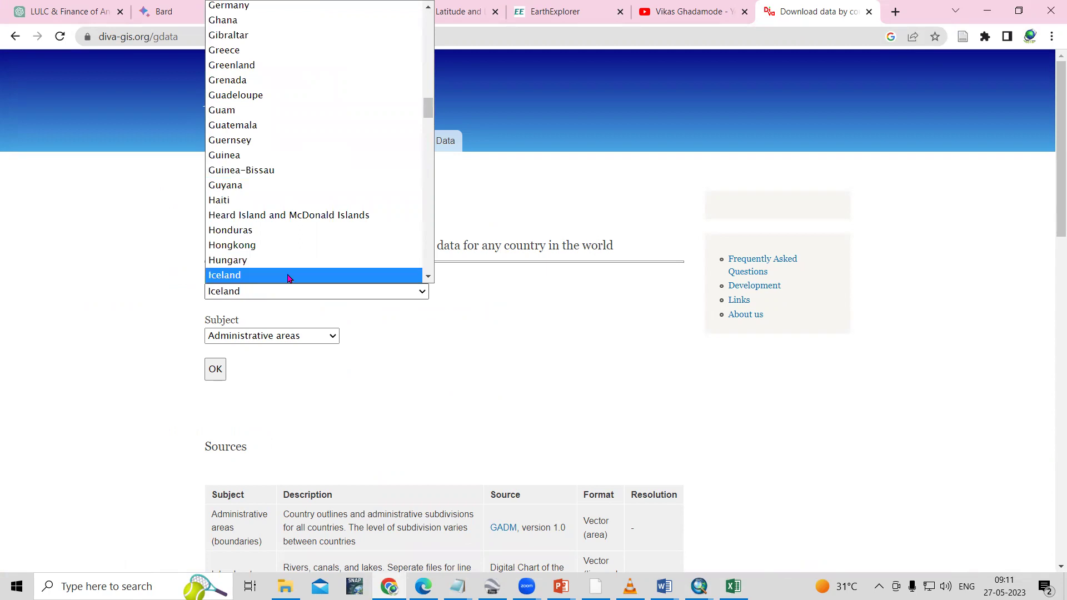
pyautogui.scroll(-3, 288, 267)
pyautogui.click(244, 152)
pyautogui.click(278, 337)
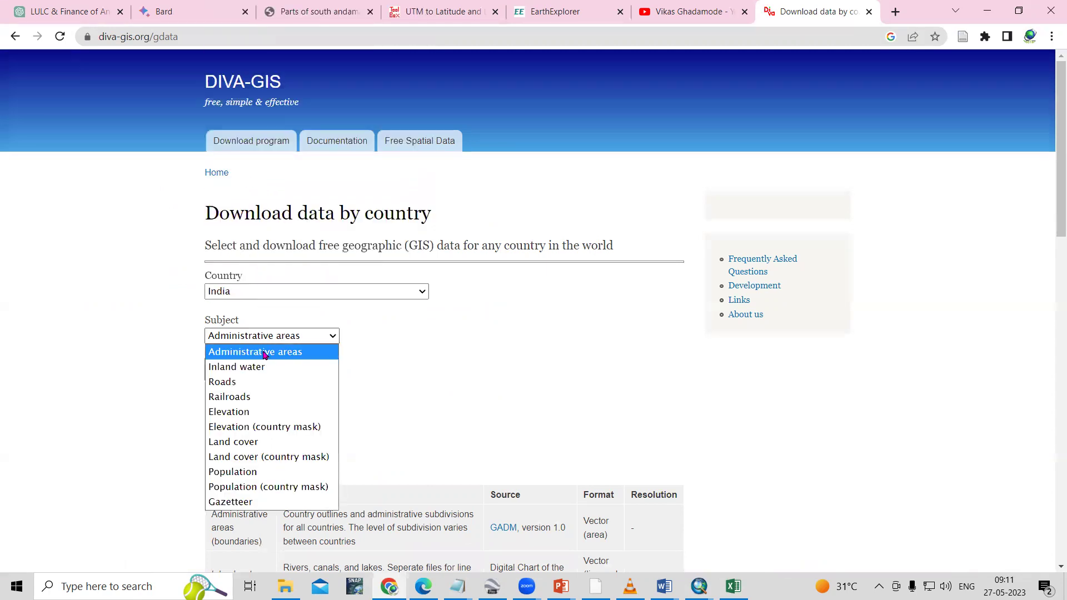
pyautogui.click(276, 355)
pyautogui.click(216, 375)
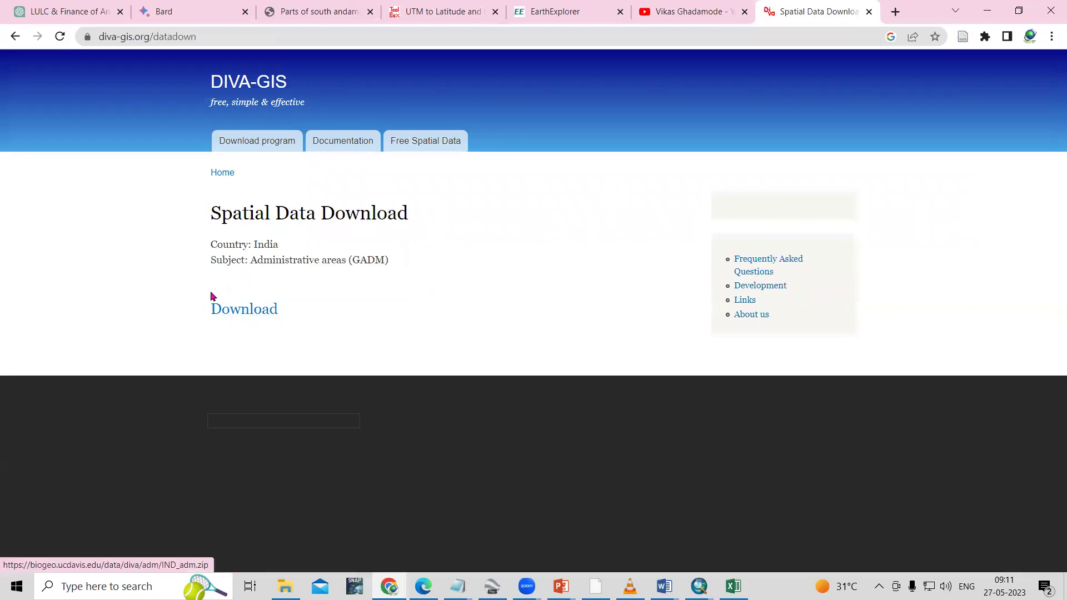
pyautogui.click(250, 312)
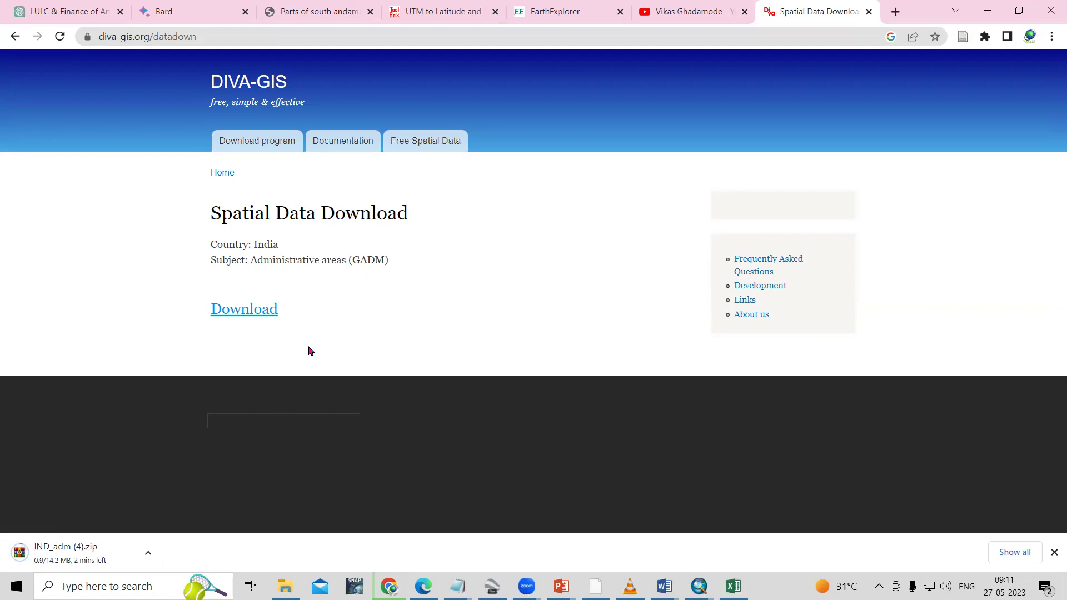
pyautogui.click(986, 11)
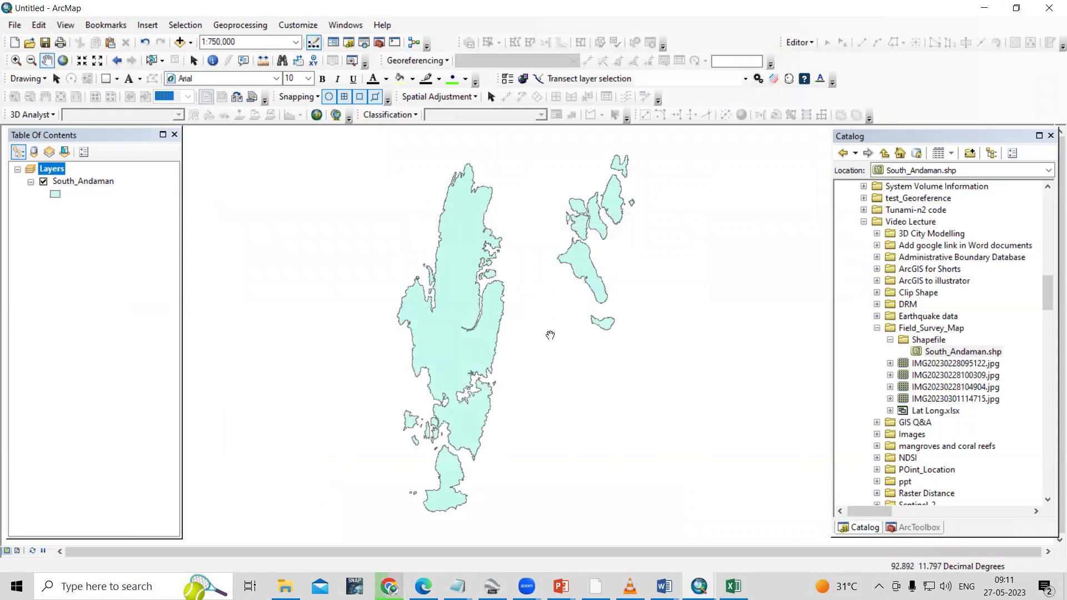
# Switch to Excel and save the Lat Long workbook in Field_Survey_Map as a CSV (Comma delimited) file named Lat Long_CSV.
pyautogui.moveTo(734, 586)
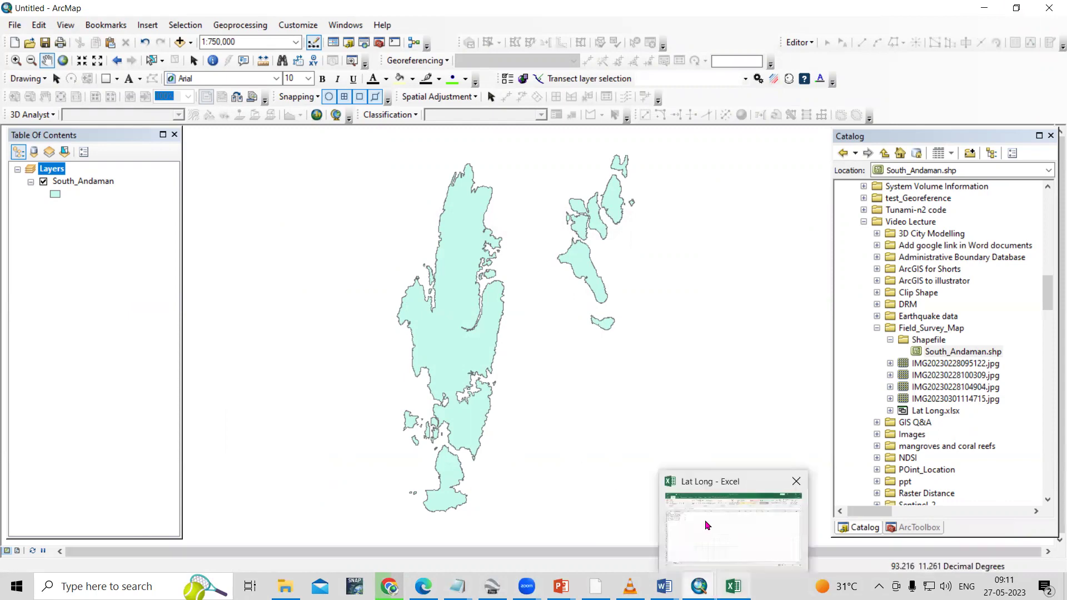
pyautogui.click(707, 525)
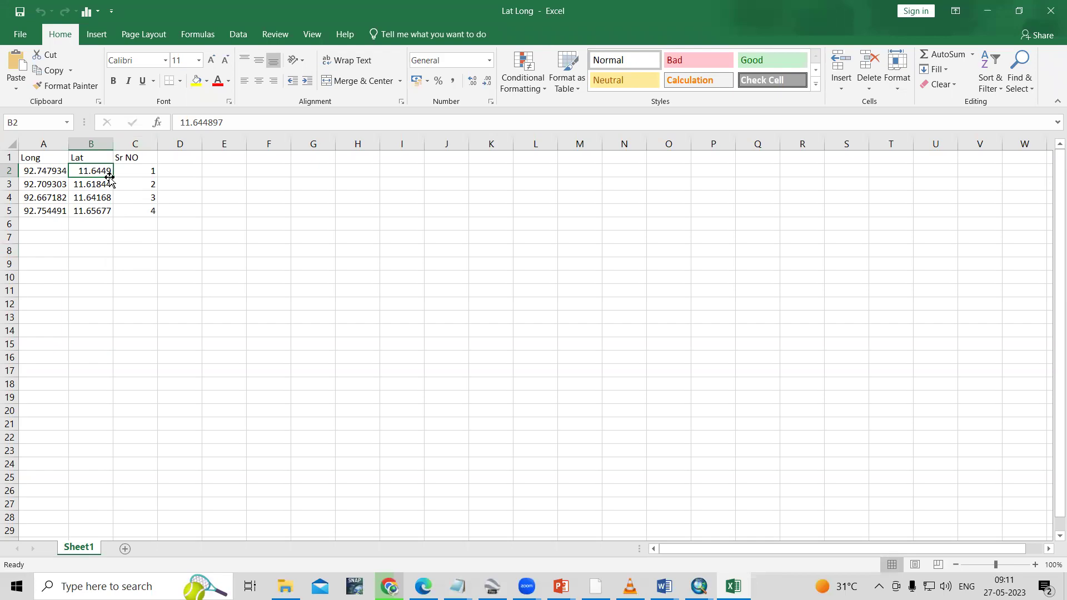
pyautogui.click(21, 37)
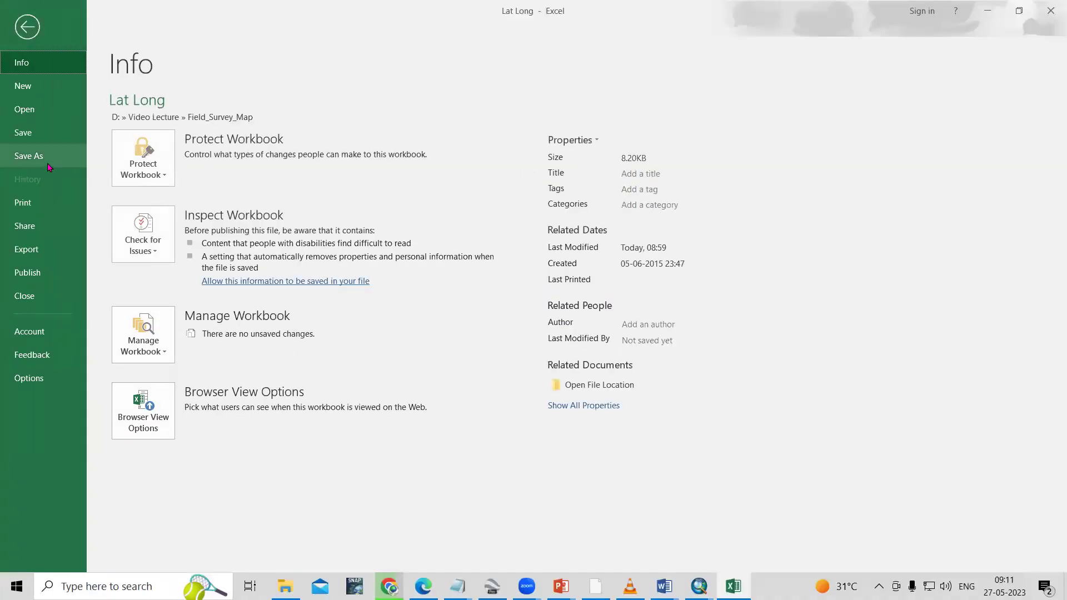
pyautogui.click(45, 161)
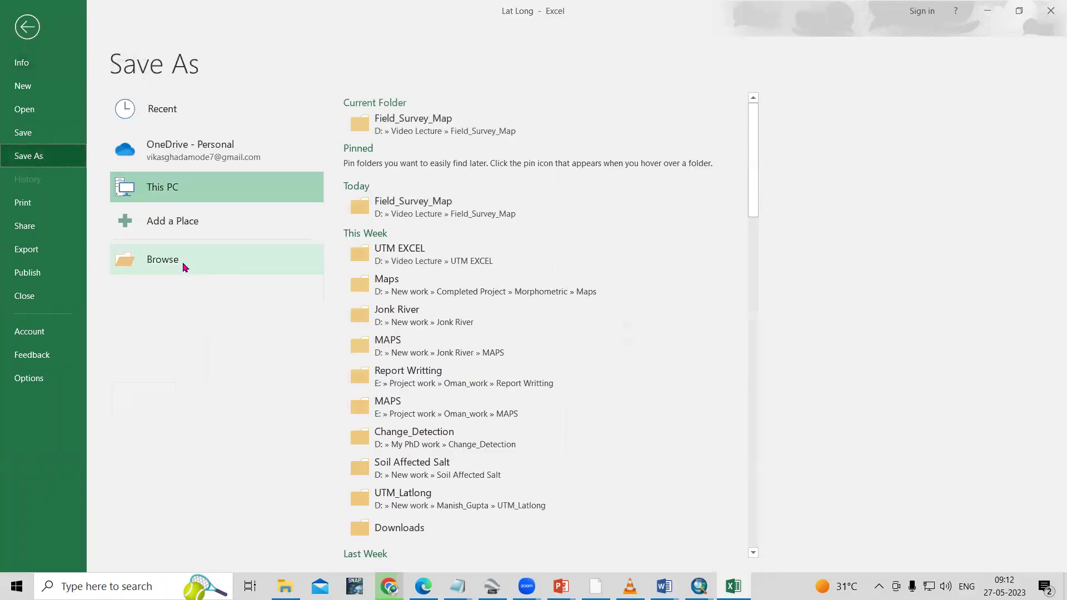
pyautogui.click(419, 125)
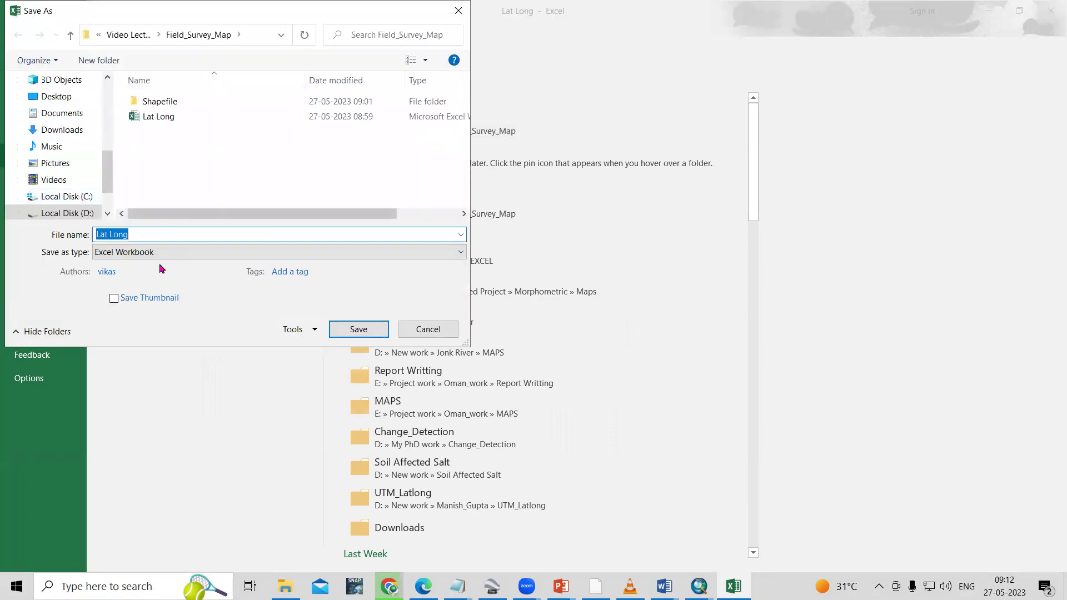
pyautogui.click(162, 253)
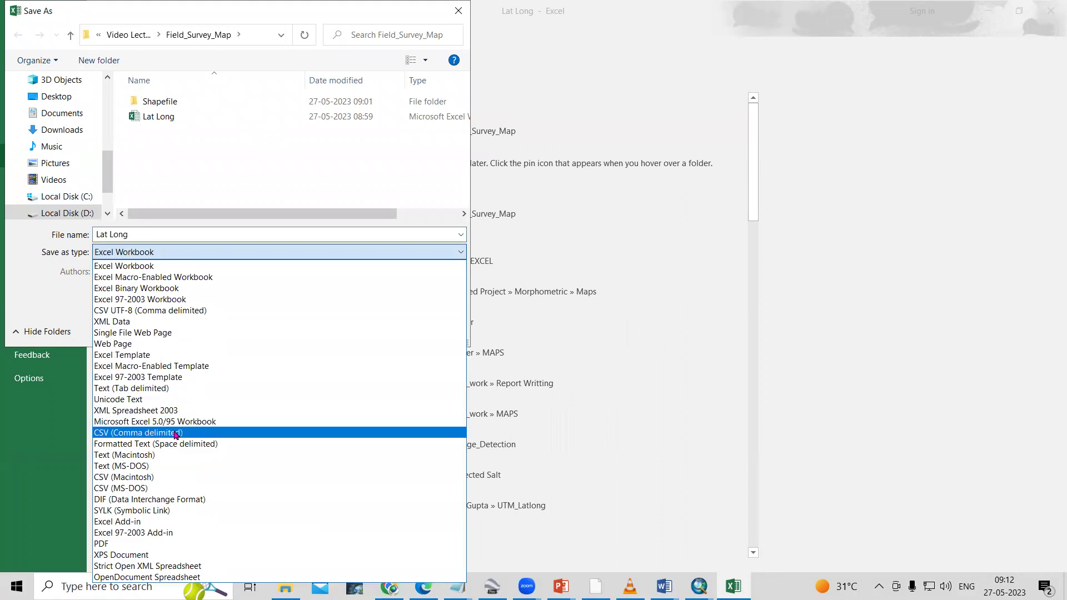
pyautogui.click(176, 435)
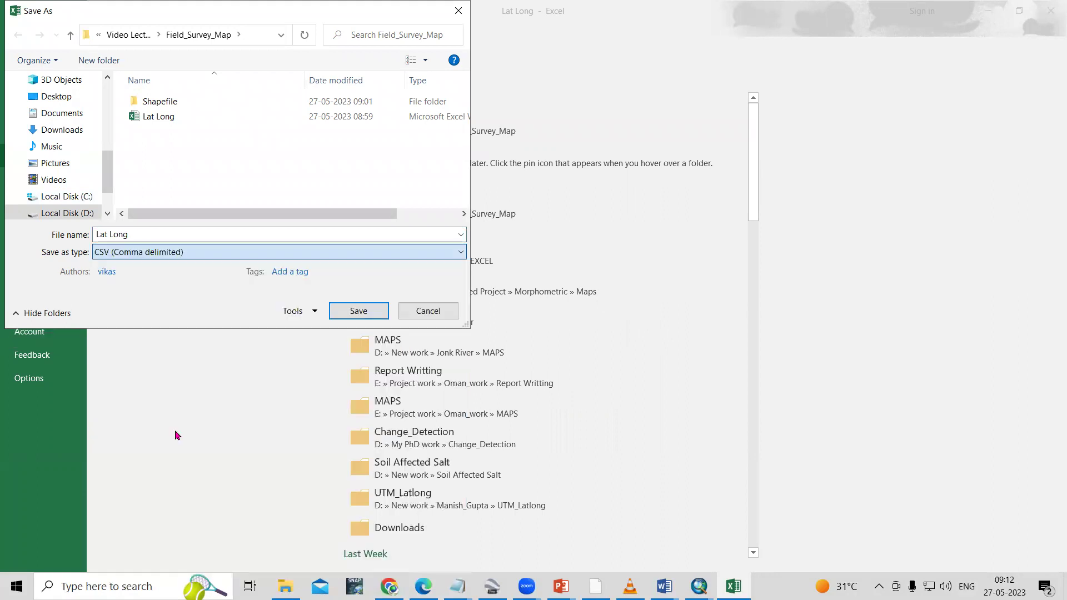
pyautogui.click(161, 232)
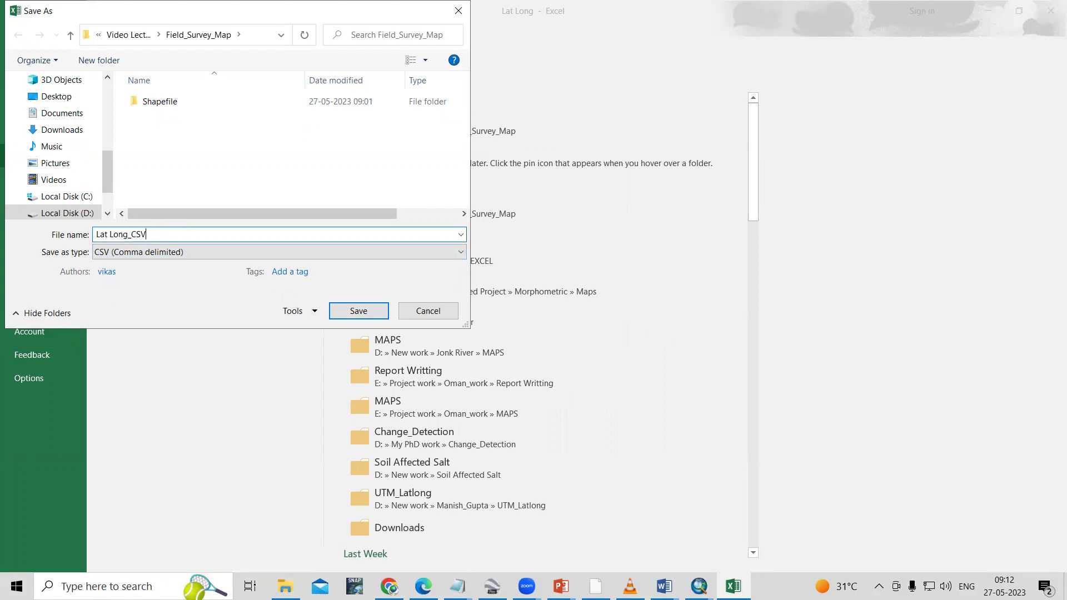
pyautogui.click(359, 312)
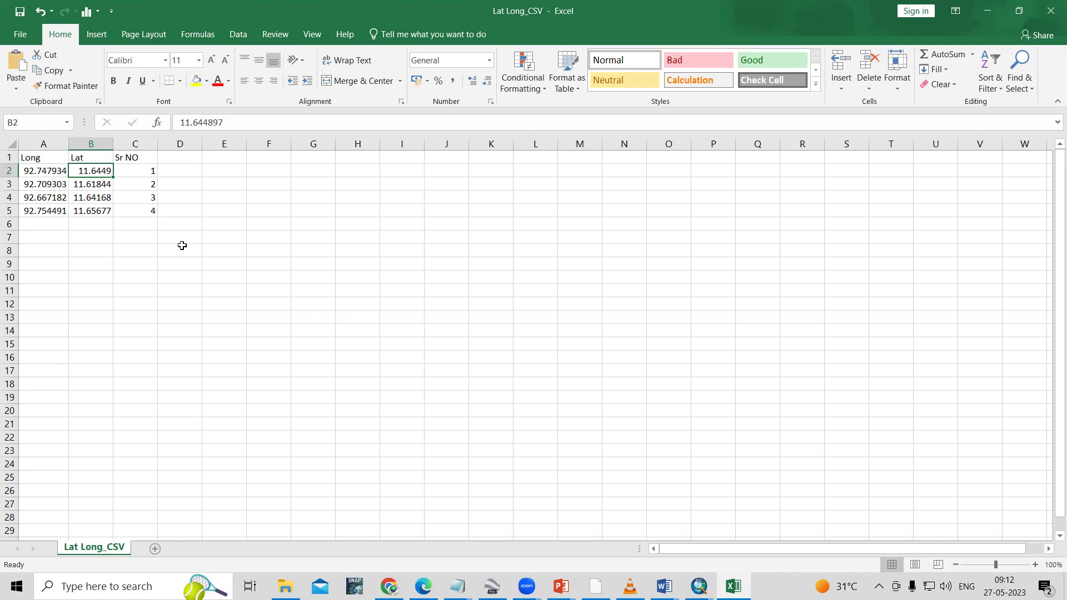
# Switch to ArcMap and choose Lat Long_CSV.csv from the Field_Survey_Map folder as the table for Add XY Data.
pyautogui.moveTo(699, 586)
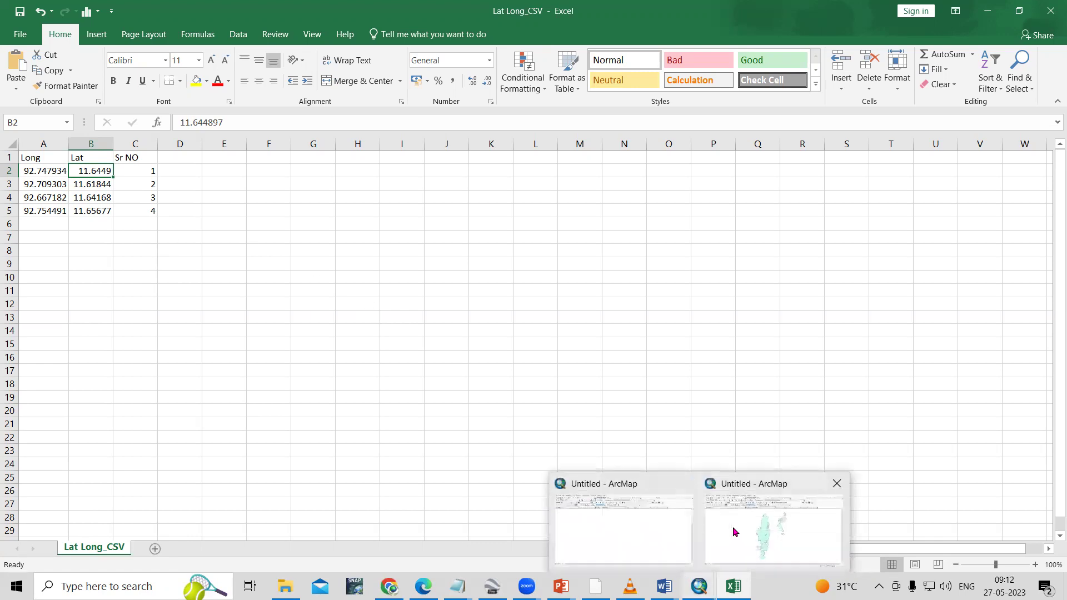
pyautogui.click(734, 532)
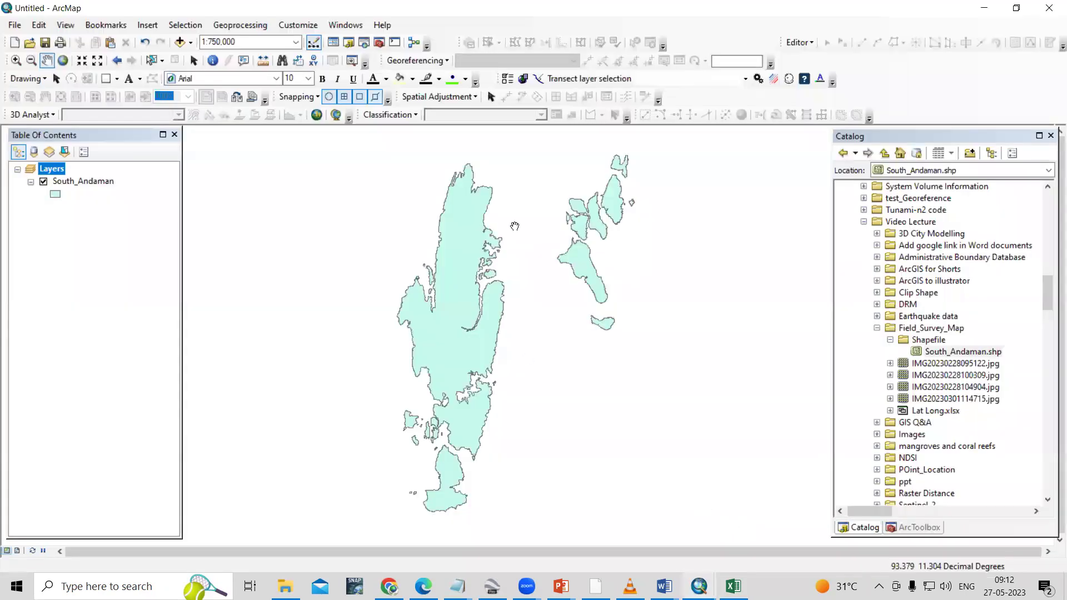
pyautogui.click(16, 26)
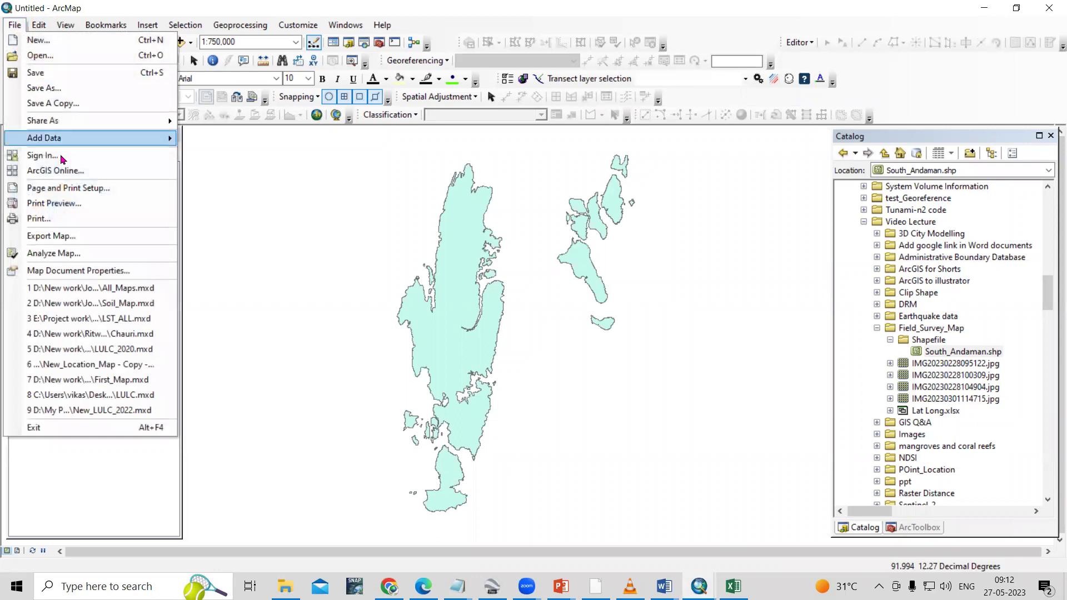
pyautogui.moveTo(64, 145)
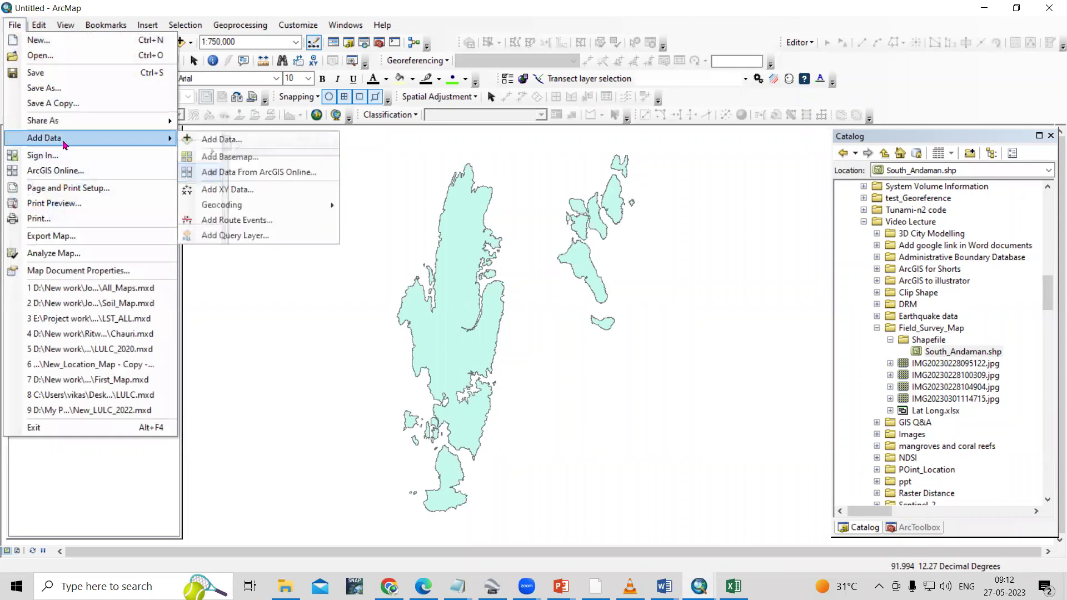
pyautogui.click(271, 196)
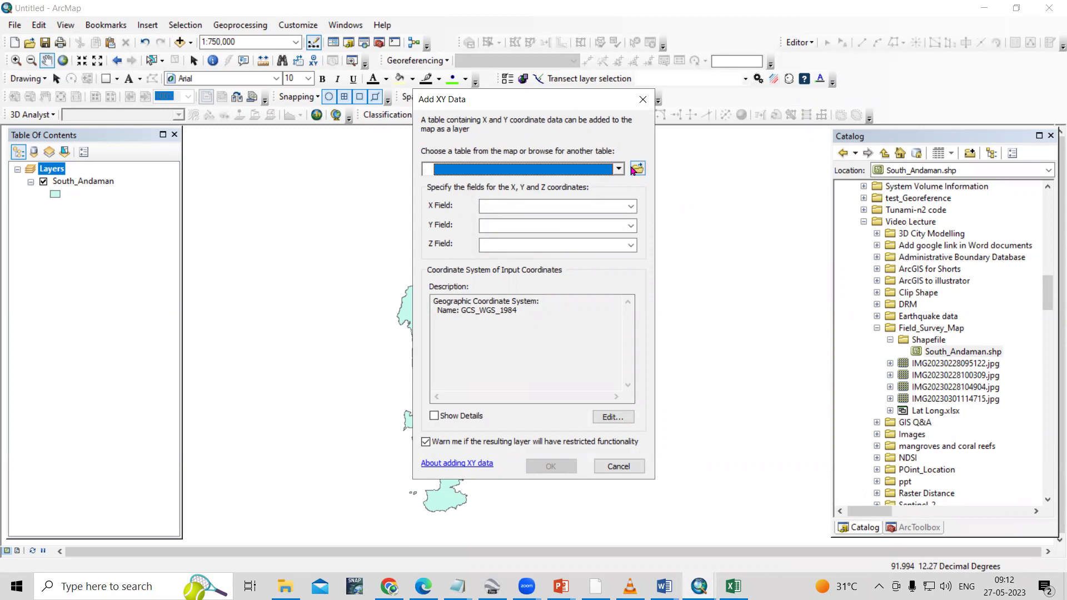
pyautogui.click(637, 169)
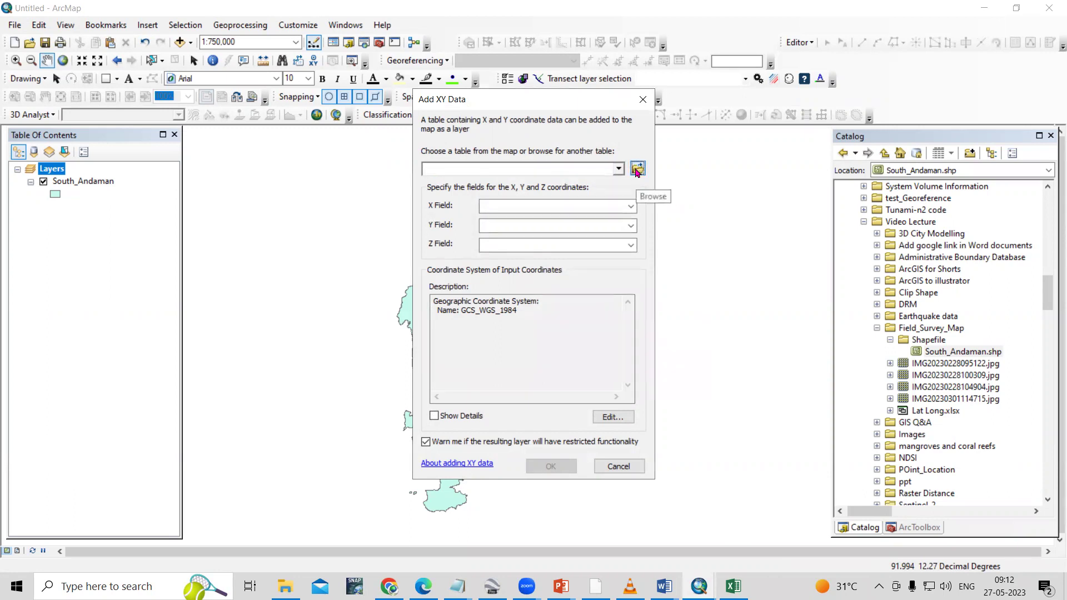
pyautogui.click(410, 325)
pyautogui.doubleClick(417, 320)
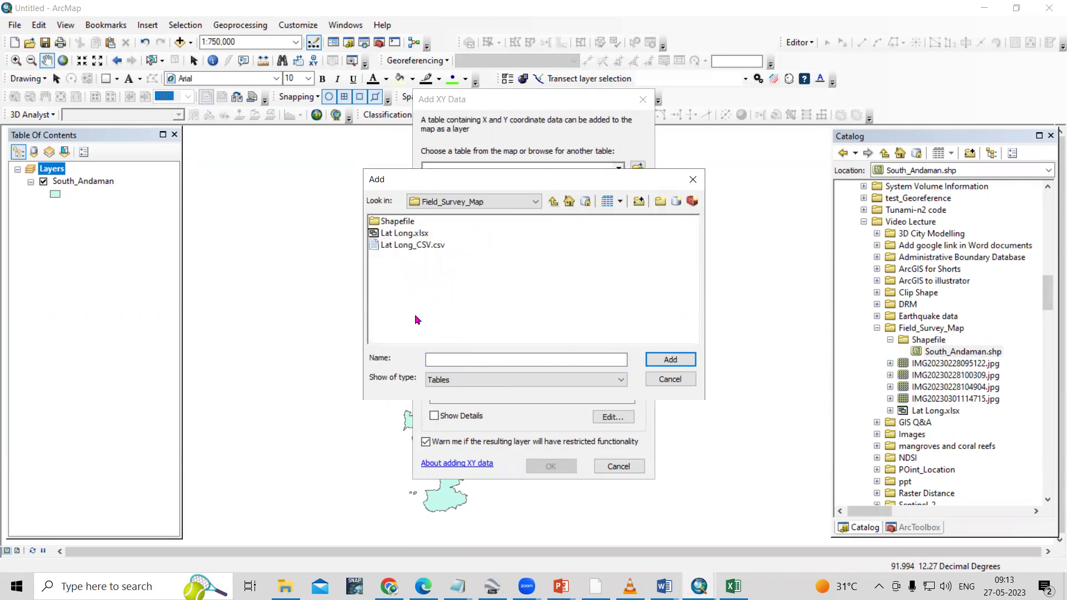
pyautogui.click(404, 246)
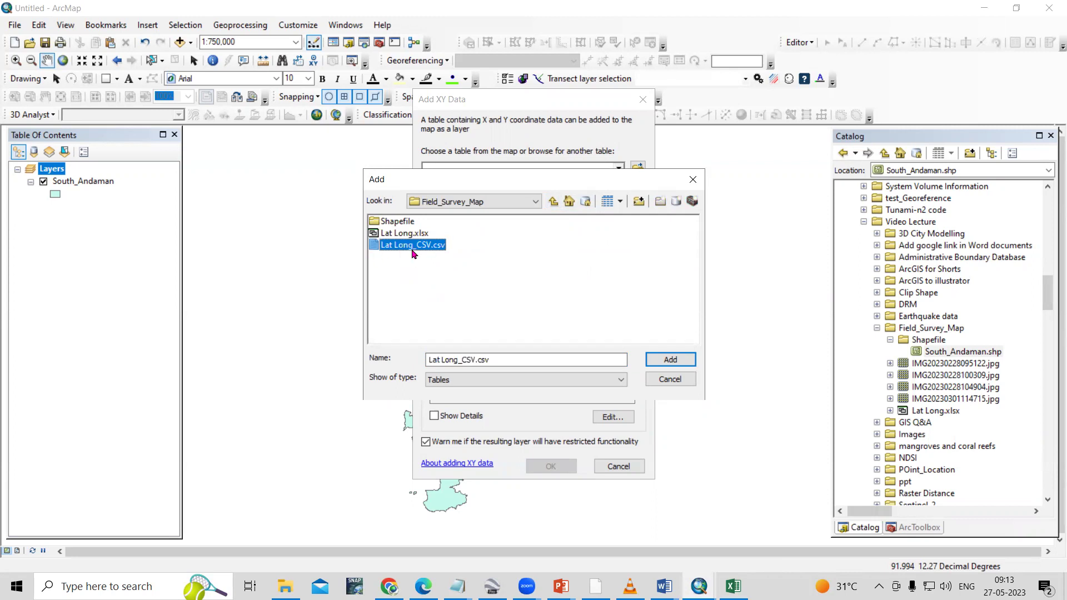
pyautogui.click(671, 360)
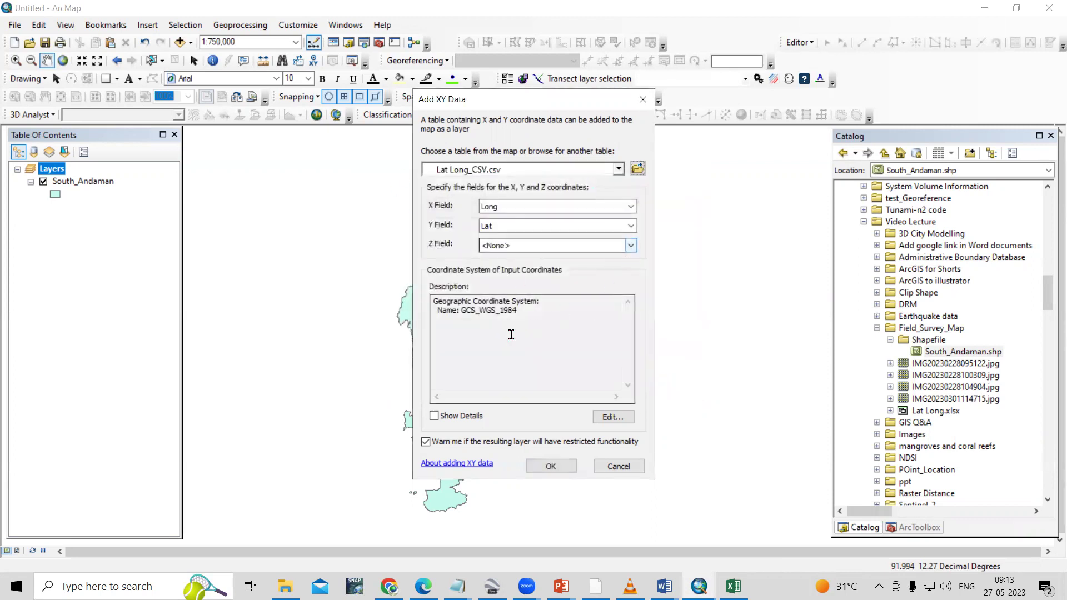
# Set the coordinate system of the input coordinates to the World geographic system WGS 1984.
pyautogui.click(440, 324)
pyautogui.click(533, 325)
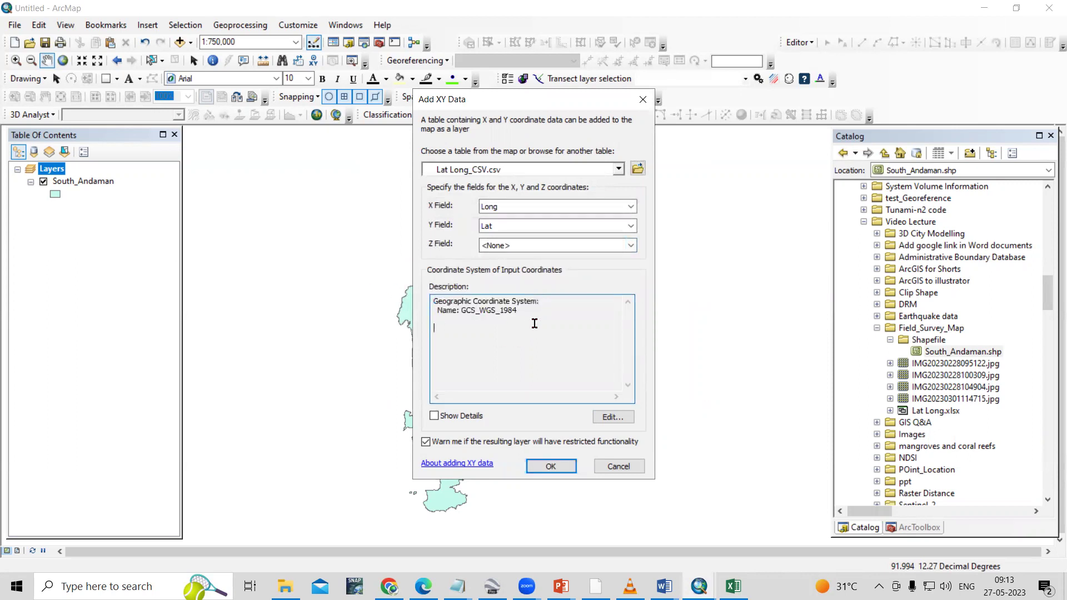
pyautogui.moveTo(534, 317); pyautogui.dragTo(426, 307)
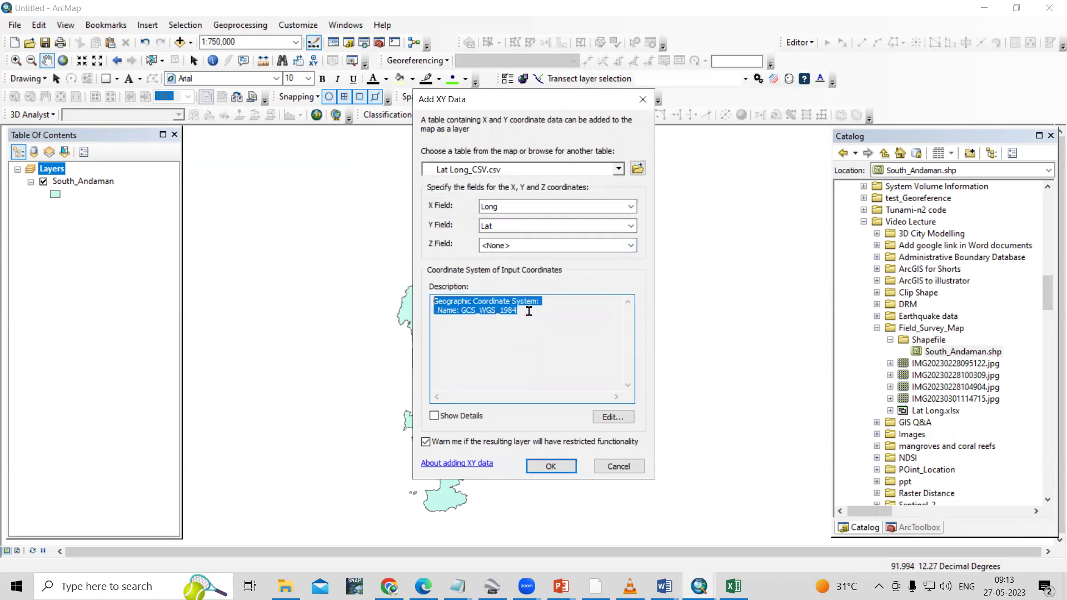
pyautogui.click(622, 417)
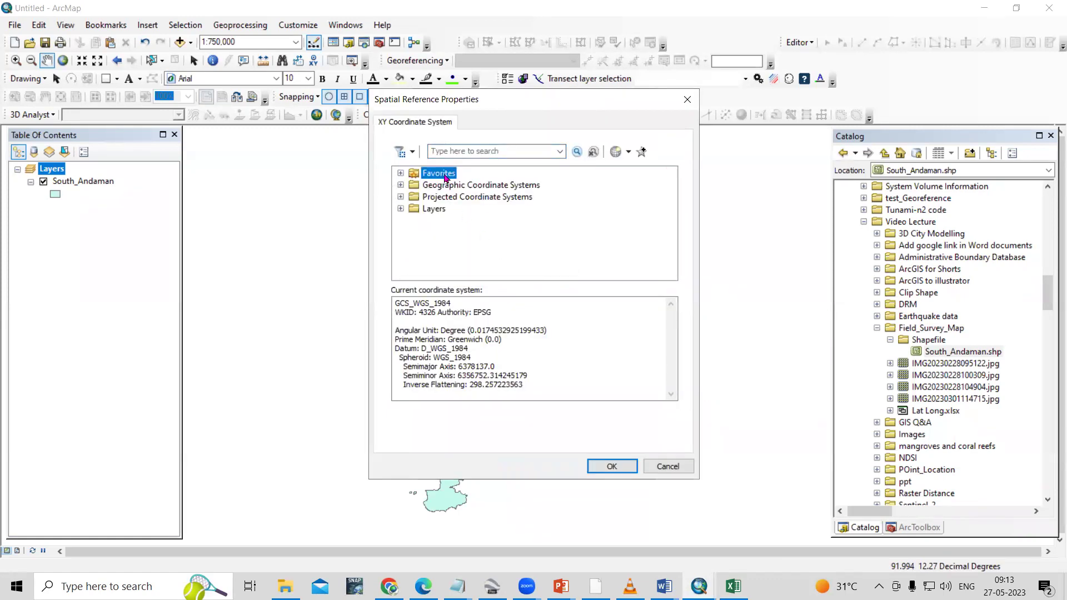
pyautogui.doubleClick(447, 188)
pyautogui.scroll(-4, 507, 243)
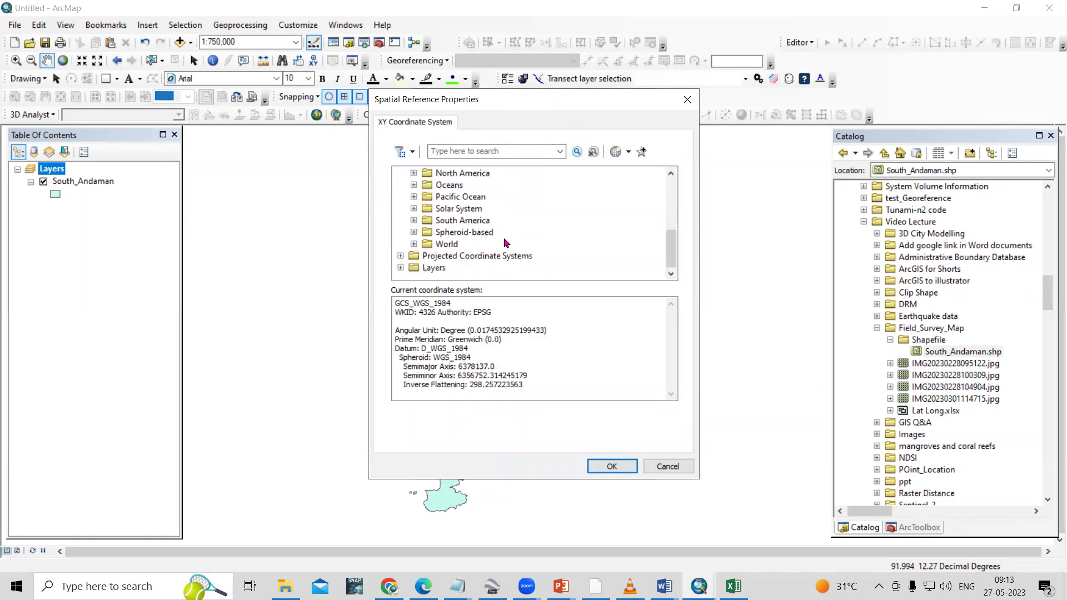
pyautogui.doubleClick(447, 244)
pyautogui.scroll(-6, 536, 249)
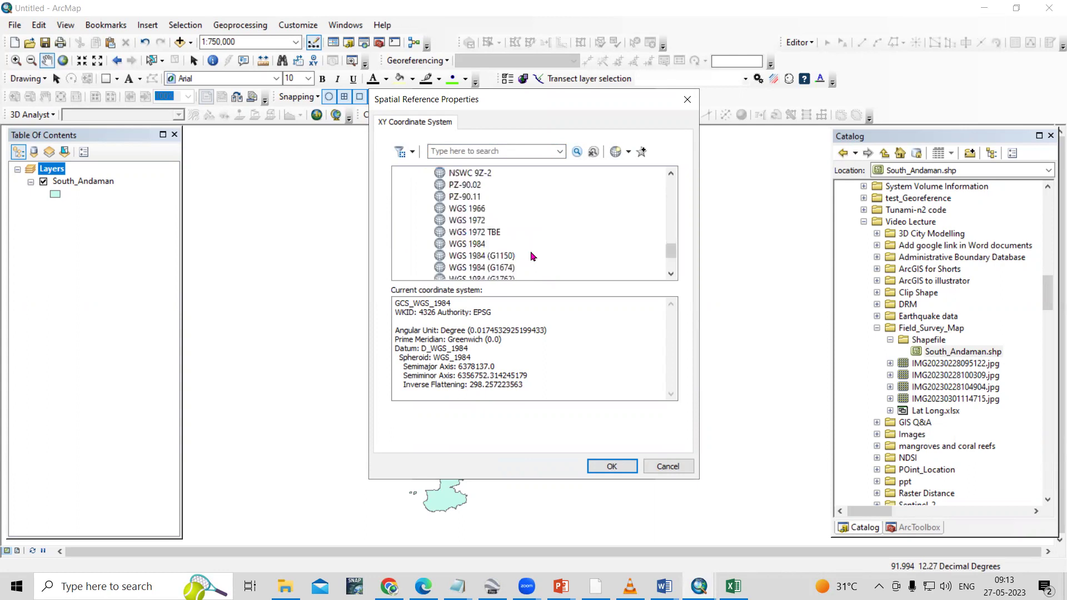
pyautogui.click(473, 247)
pyautogui.click(610, 465)
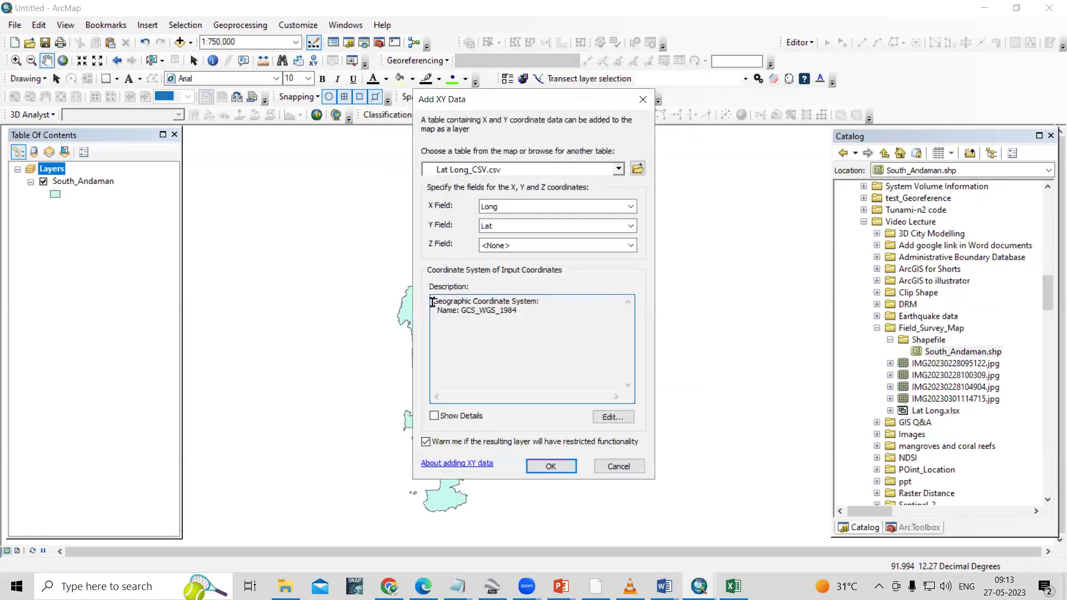
# Add the survey points to the map as an XY event layer and inspect their positions on South Andaman.
pyautogui.moveTo(433, 302); pyautogui.dragTo(538, 309)
pyautogui.click(545, 318)
pyautogui.click(552, 467)
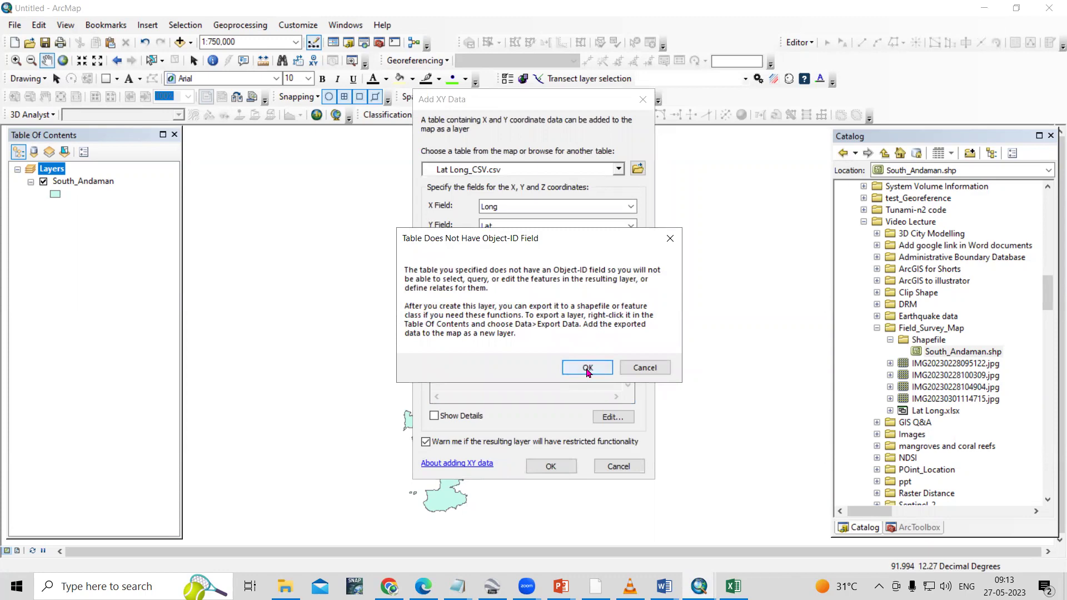
pyautogui.click(587, 369)
pyautogui.scroll(-3, 547, 291)
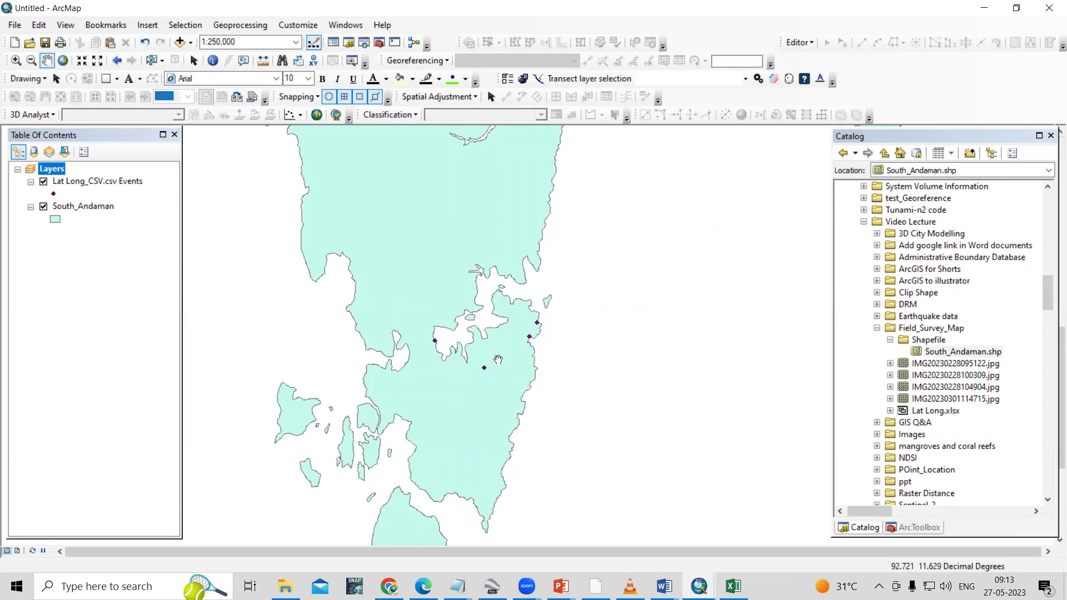
pyautogui.scroll(2, 498, 360)
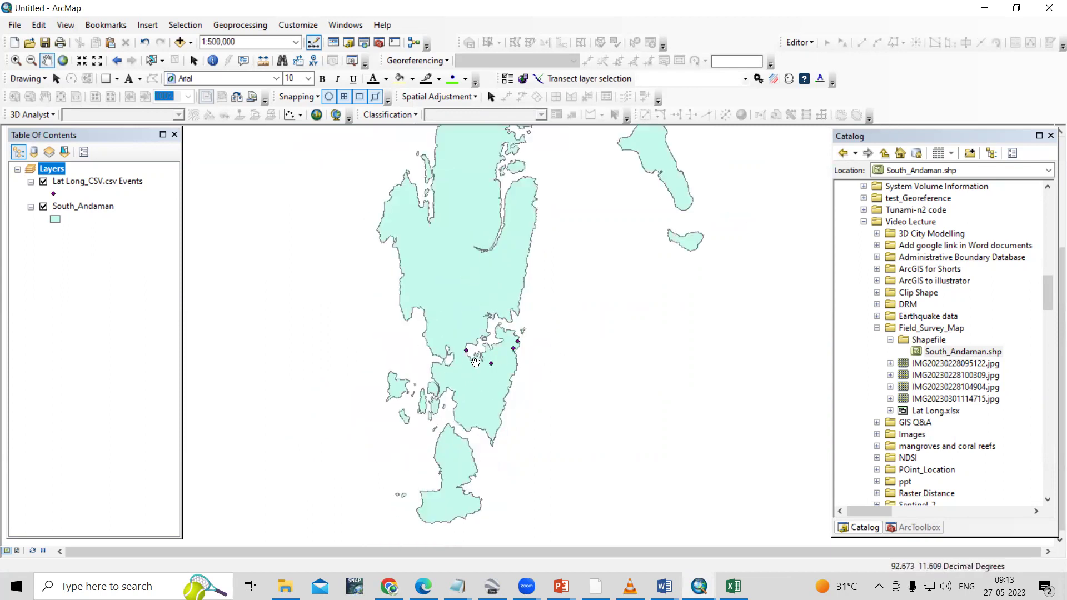
pyautogui.scroll(1, 512, 397)
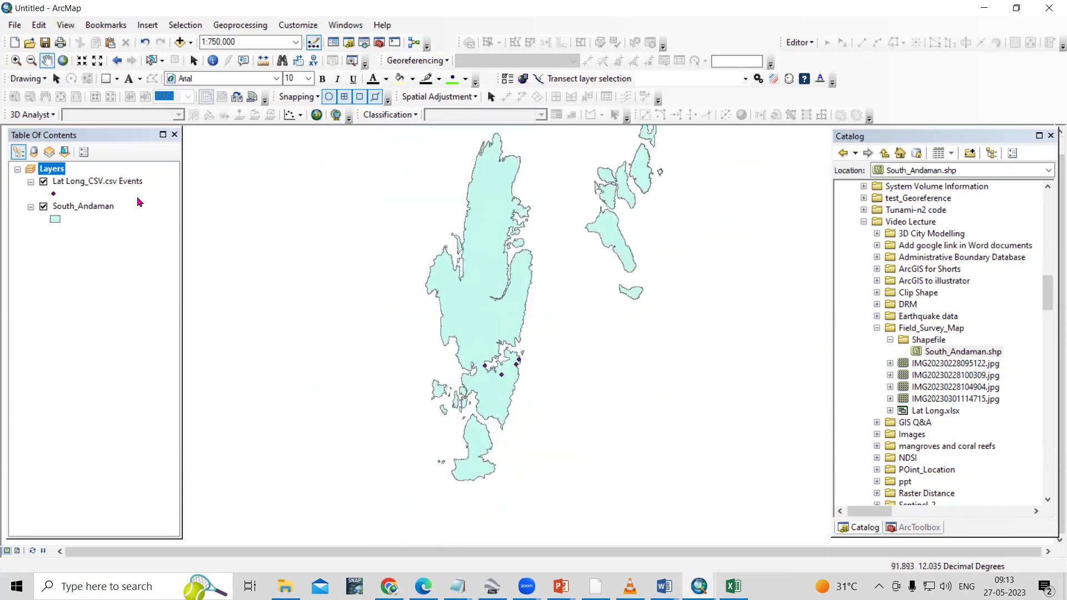
pyautogui.click(120, 187)
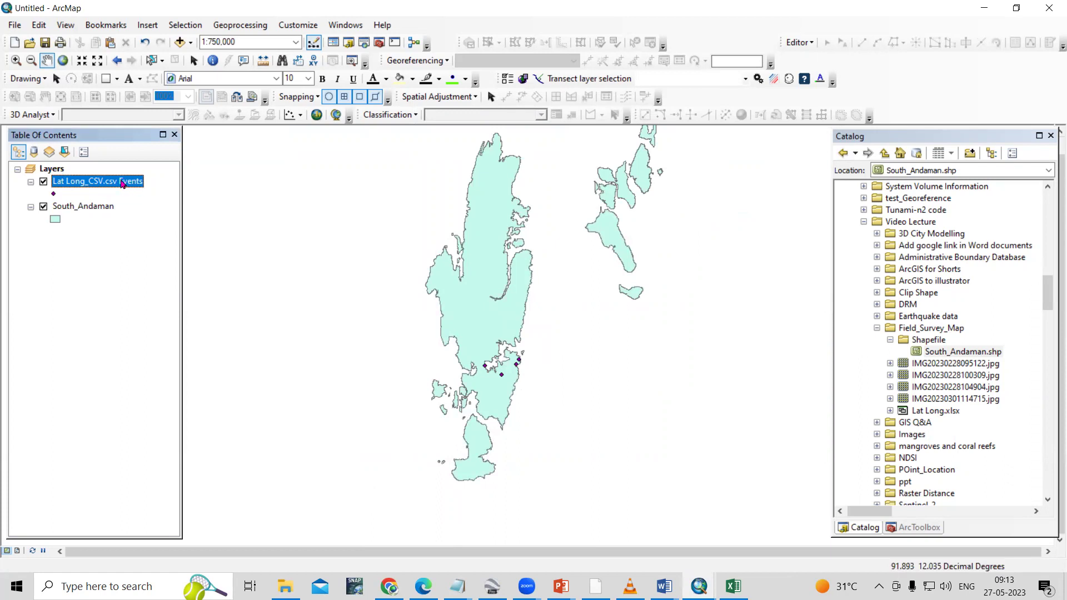
pyautogui.rightClick(123, 184)
pyautogui.moveTo(281, 417)
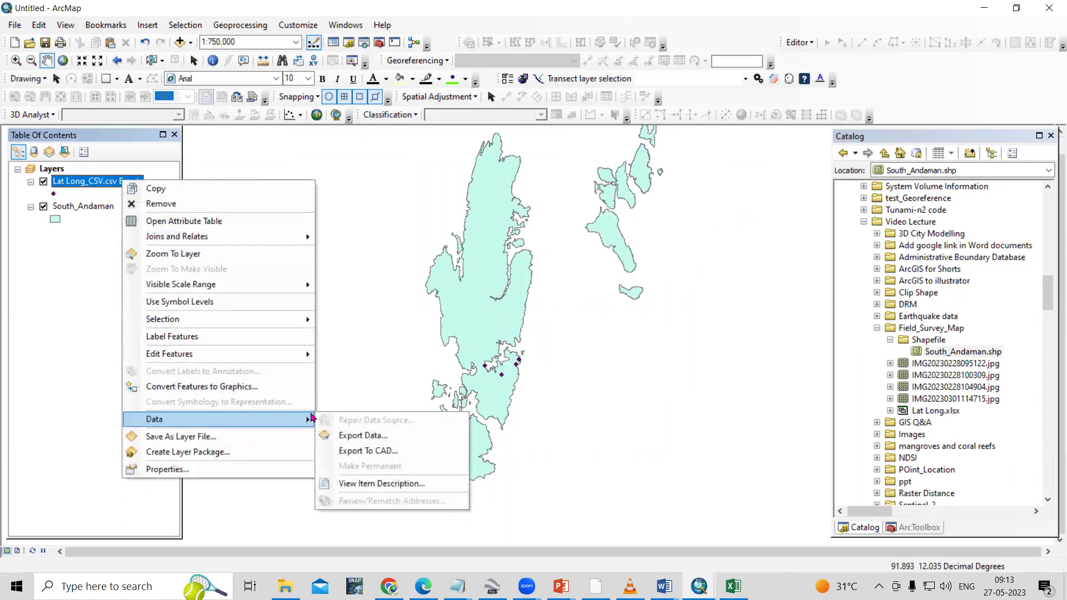
pyautogui.click(102, 207)
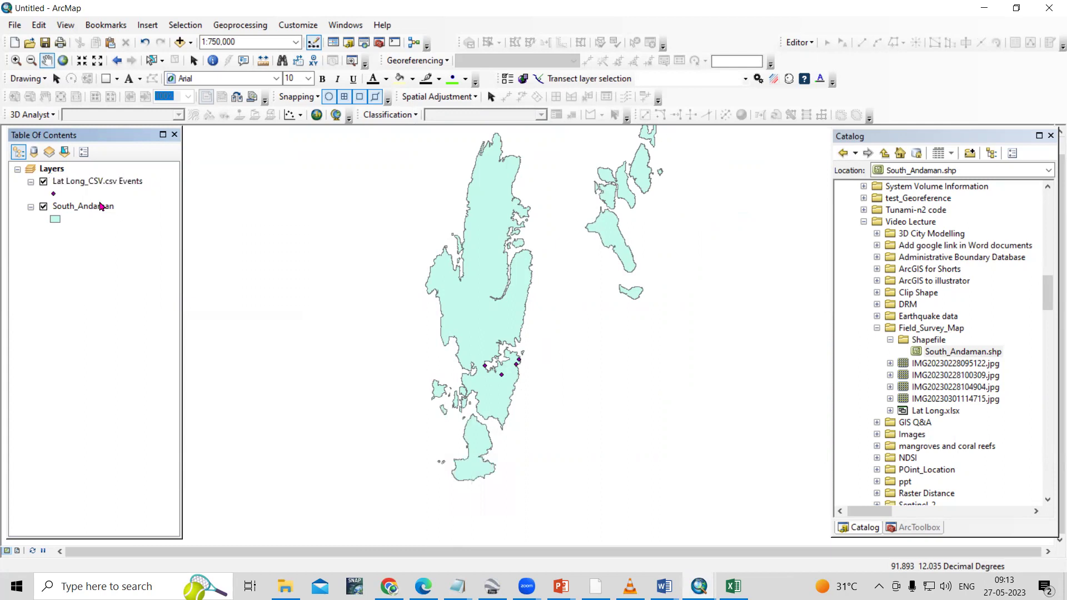
# Start exporting all features of the Lat Long_CSV.csv Events layer, with Field_Survey_Map as the output folder.
pyautogui.rightClick(100, 181)
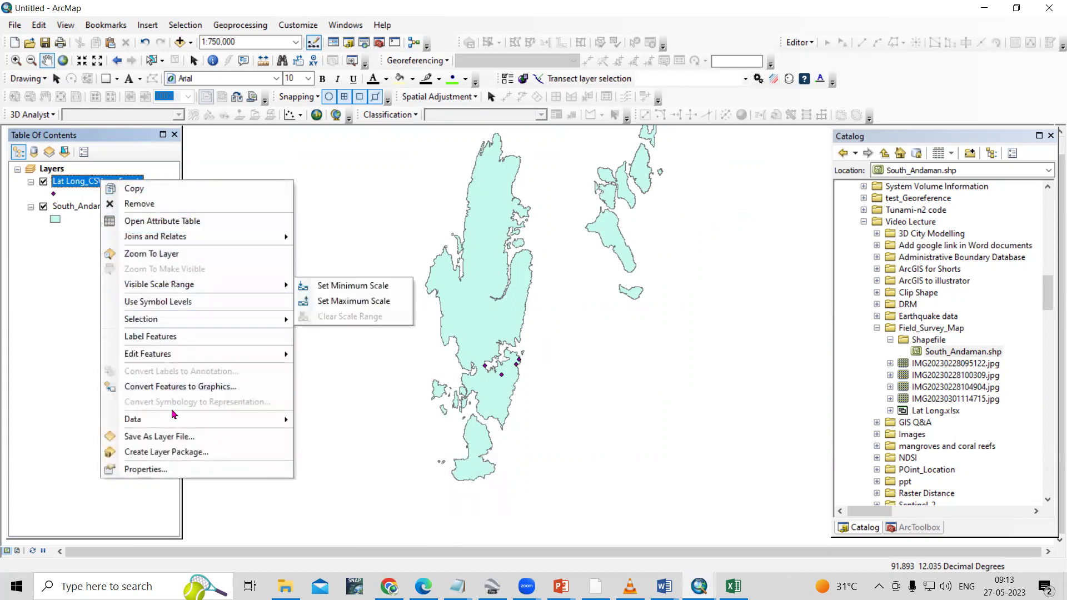
pyautogui.moveTo(205, 423)
pyautogui.click(349, 435)
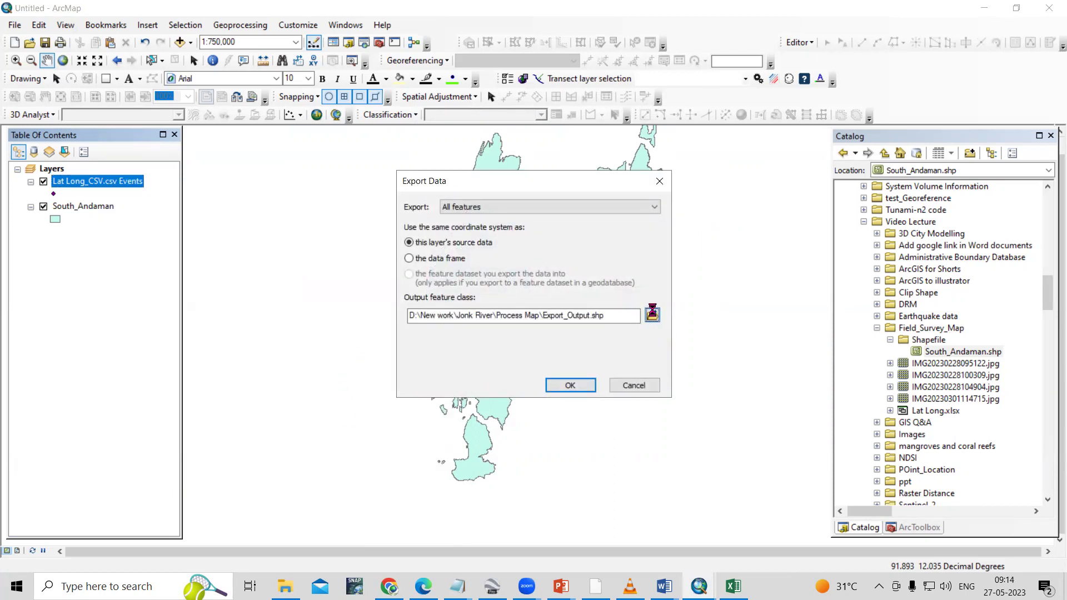
pyautogui.click(652, 315)
pyautogui.click(412, 316)
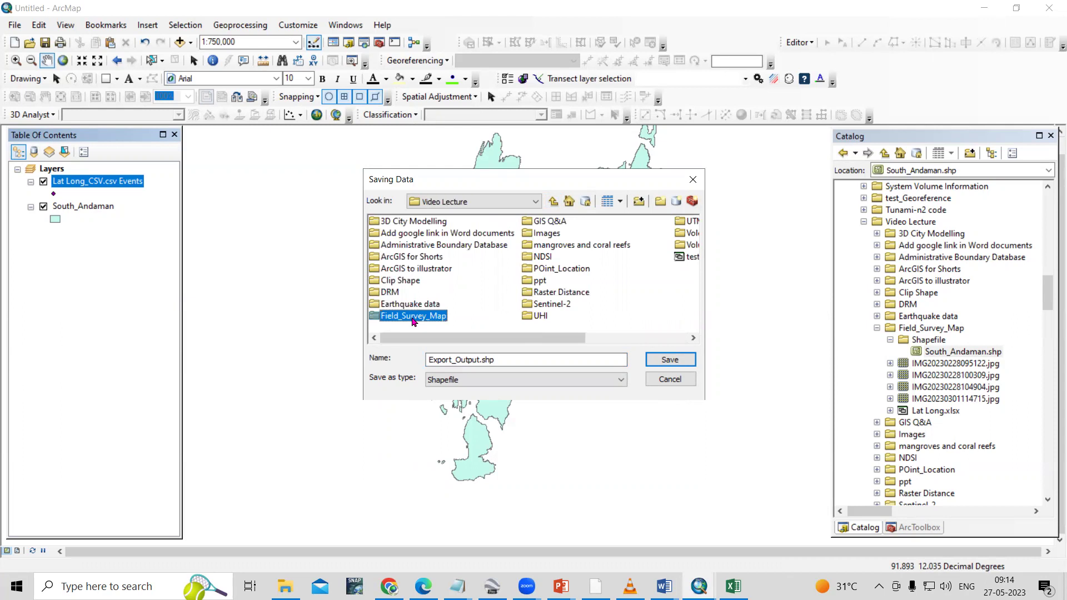
pyautogui.doubleClick(404, 320)
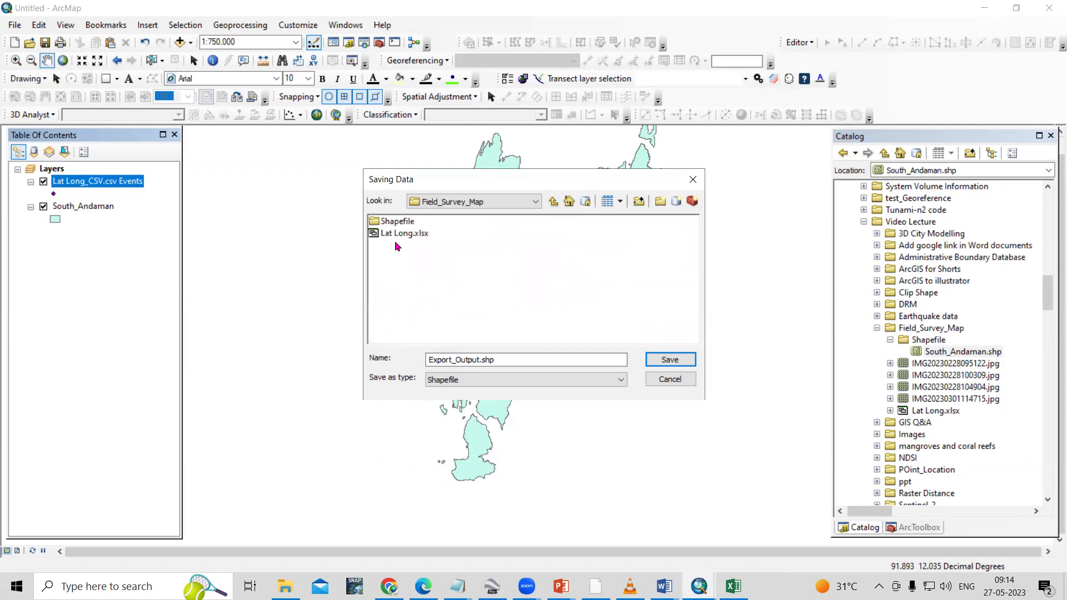
# Name the output shapefile Lat_Long_Shapefile, run the export and add the exported data to the map as a layer.
pyautogui.moveTo(500, 359); pyautogui.dragTo(309, 343)
pyautogui.press('BackSpace')
pyautogui.write('LAt')
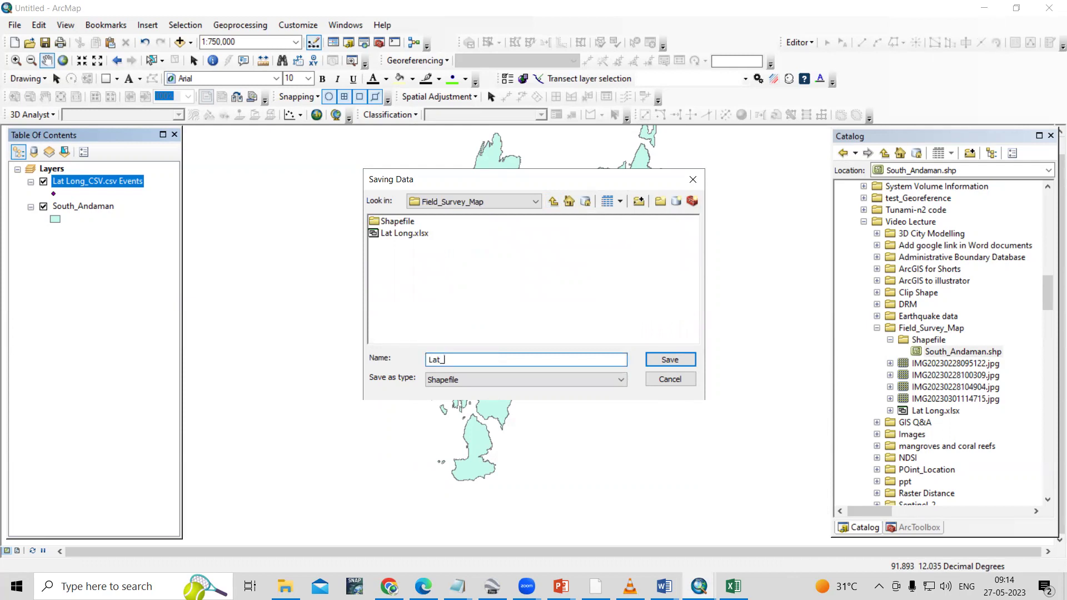
pyautogui.write('_Long_Shapefile')
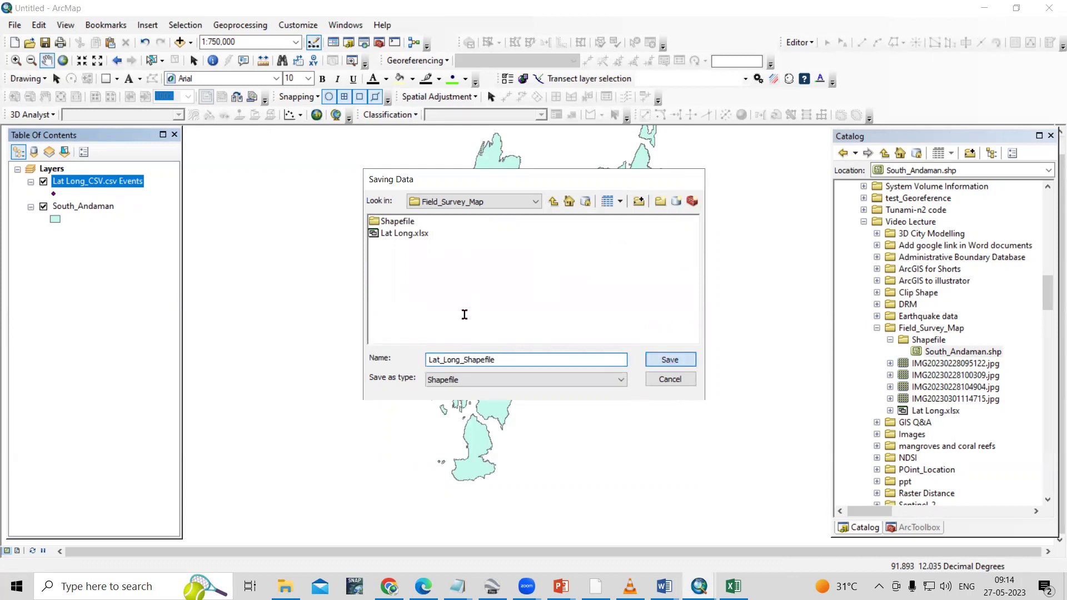
pyautogui.press('Return')
pyautogui.click(569, 384)
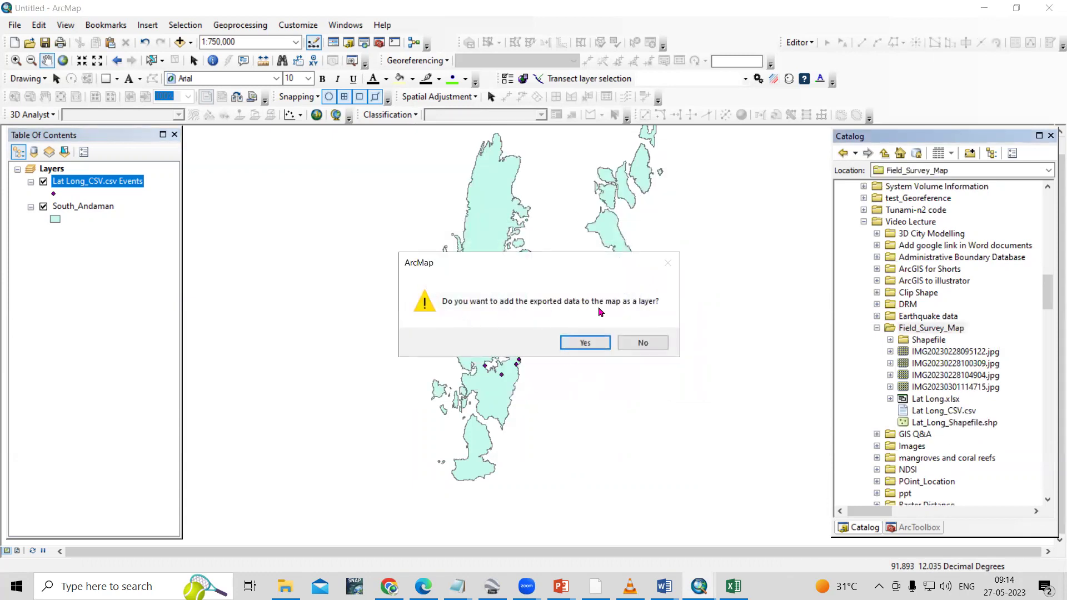
pyautogui.click(587, 342)
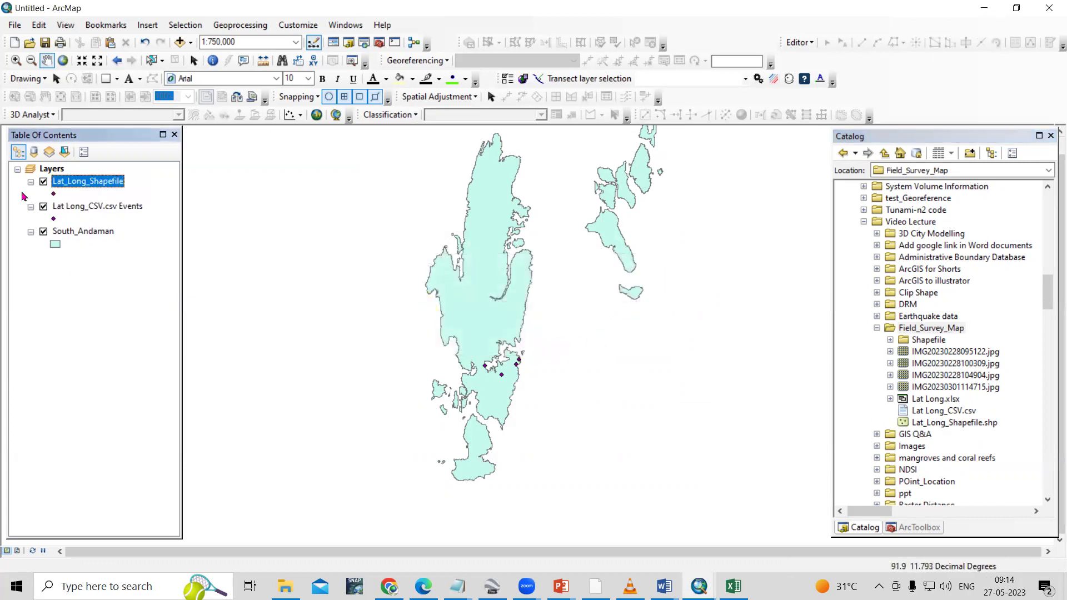
# Turn off the Lat Long_CSV.csv Events layer and remove it from the map.
pyautogui.click(43, 206)
pyautogui.rightClick(117, 209)
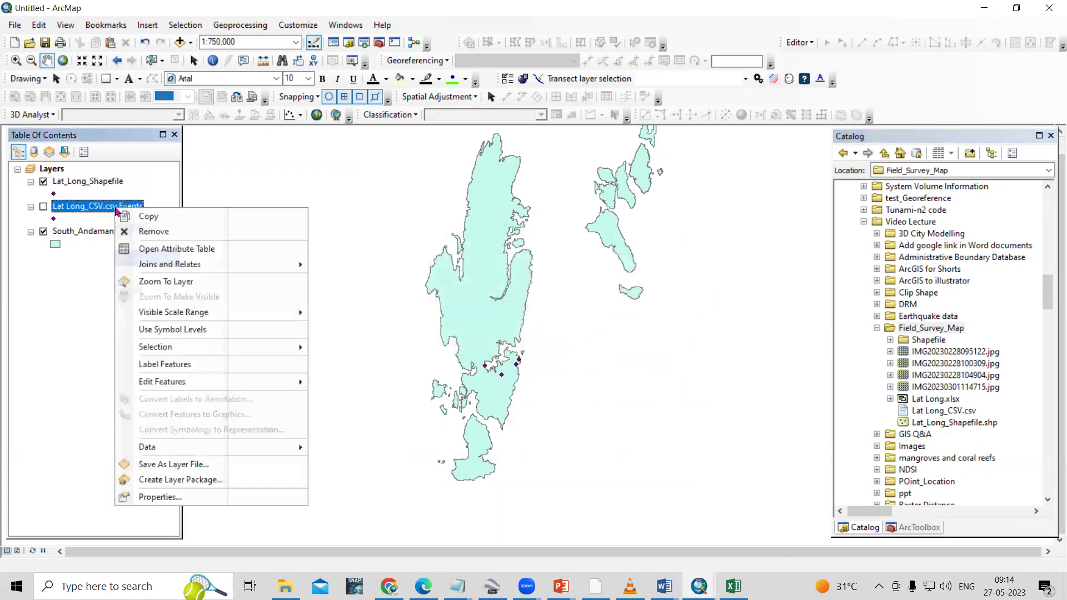
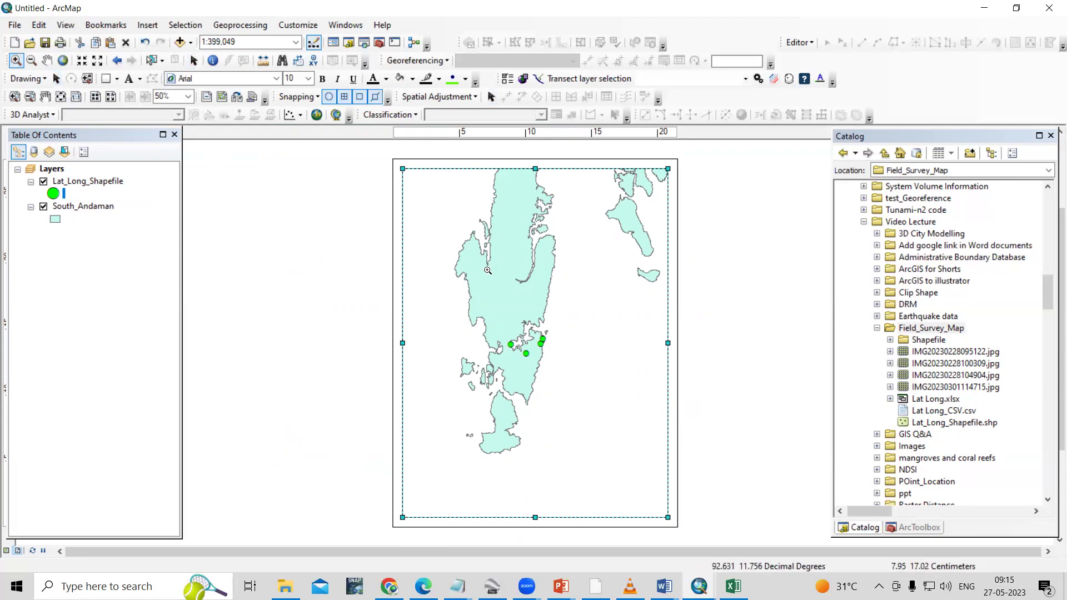
# Pan the map inside the layout's data frame so that all the South Andaman islands fit within the frame.
pyautogui.click(47, 60)
pyautogui.moveTo(481, 278); pyautogui.dragTo(496, 315)
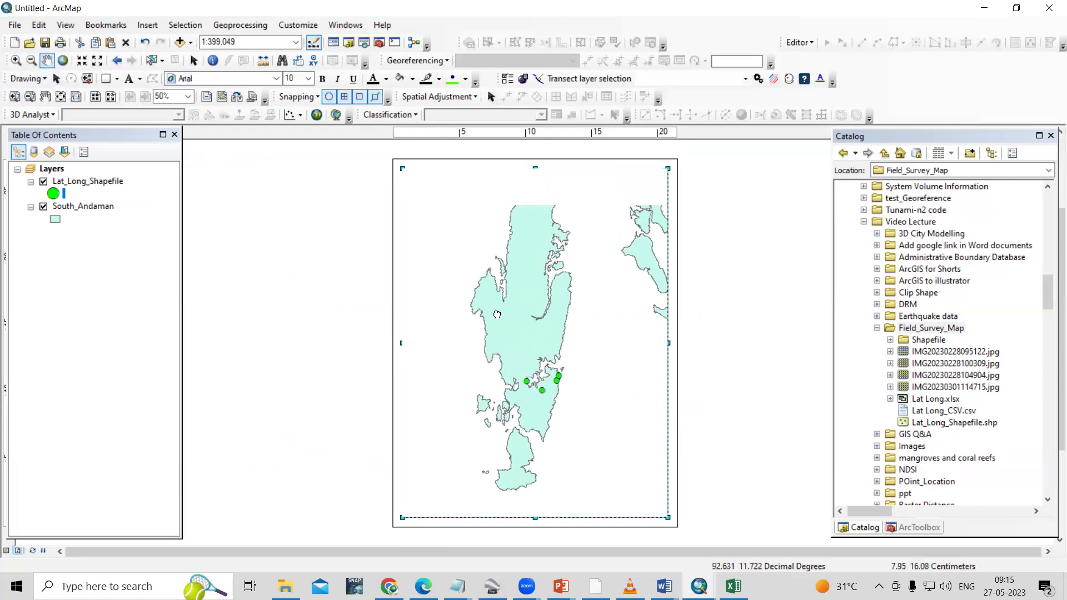
pyautogui.moveTo(499, 356); pyautogui.dragTo(488, 370)
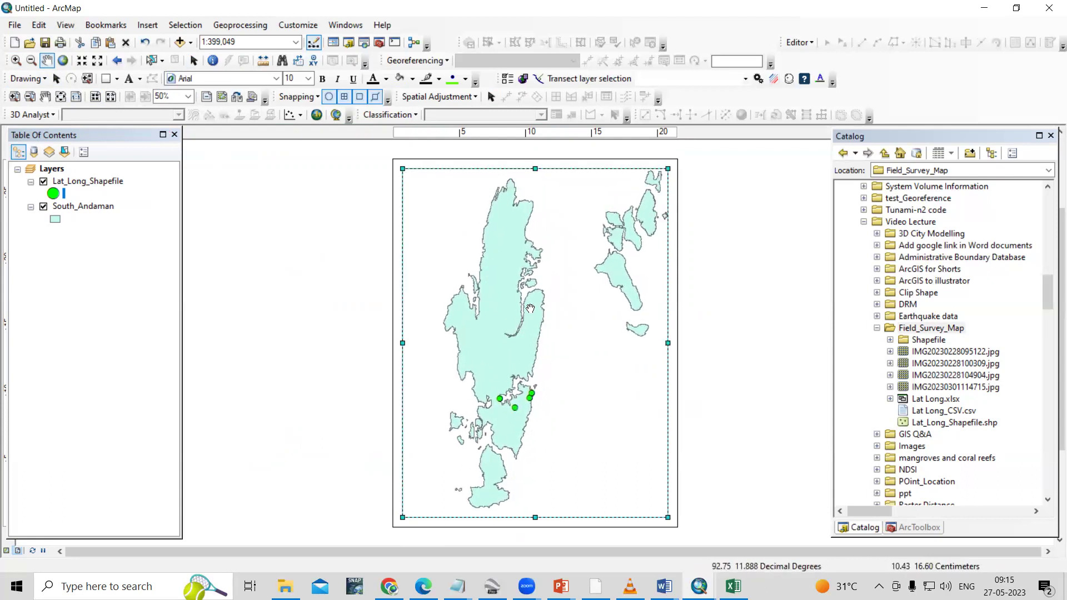
pyautogui.moveTo(519, 294); pyautogui.dragTo(512, 297)
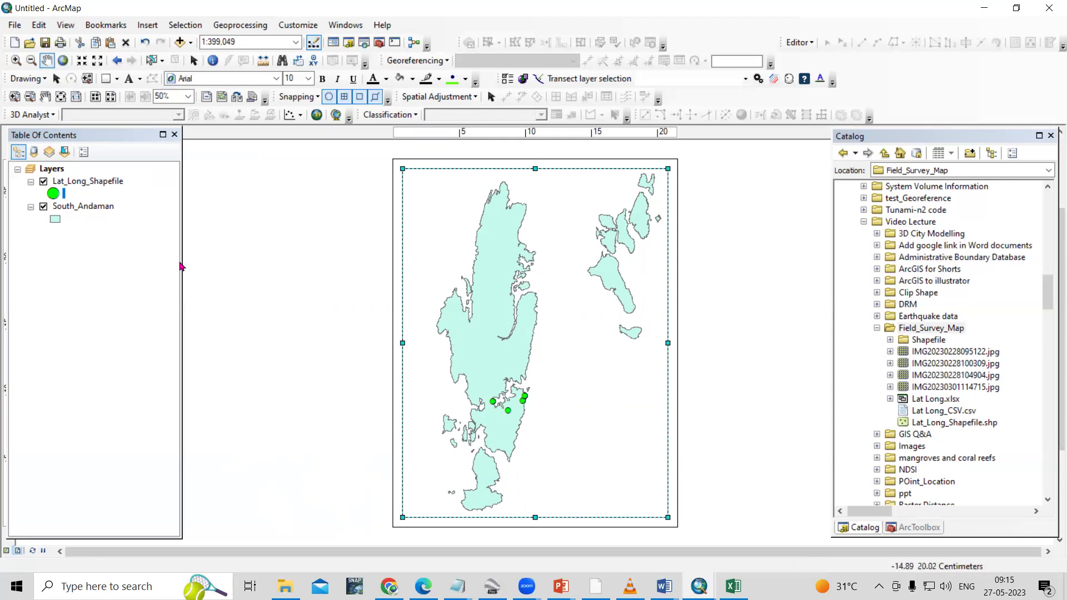
# Change the South_Andaman layer's symbol to Hollow with an outline width of 2.
pyautogui.click(55, 220)
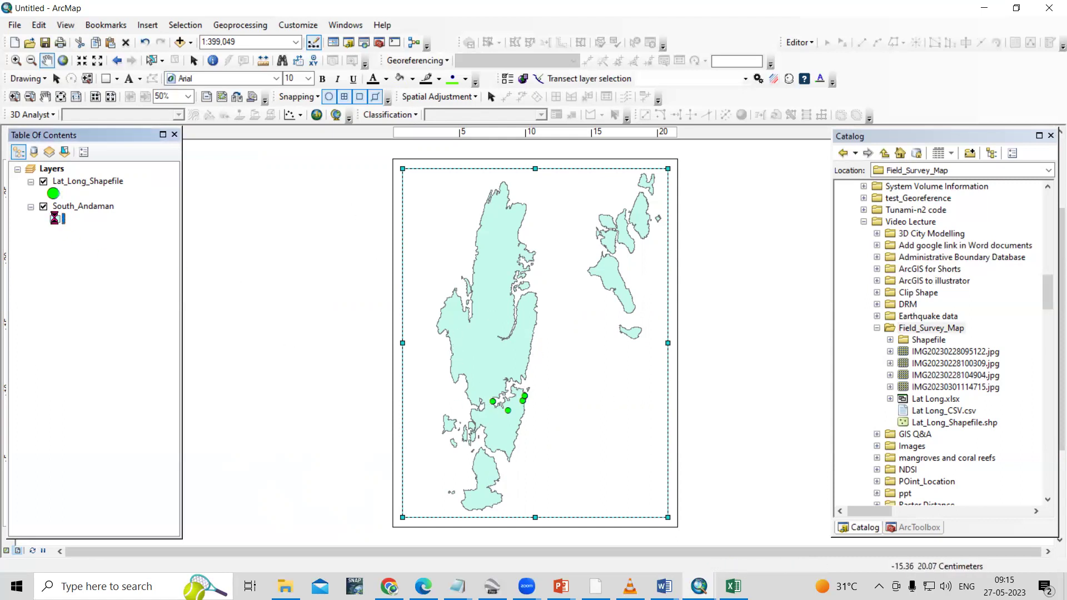
pyautogui.click(559, 237)
pyautogui.click(856, 232)
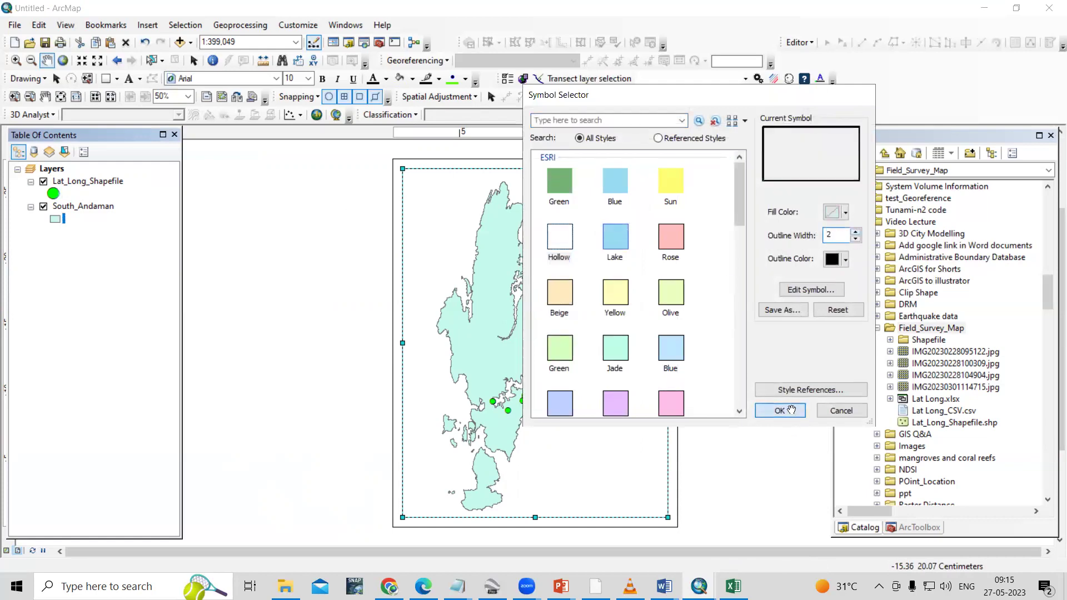
pyautogui.click(780, 410)
# Add the Topographic basemap beneath the survey points and the South_Andaman outline.
pyautogui.click(190, 42)
pyautogui.click(88, 132)
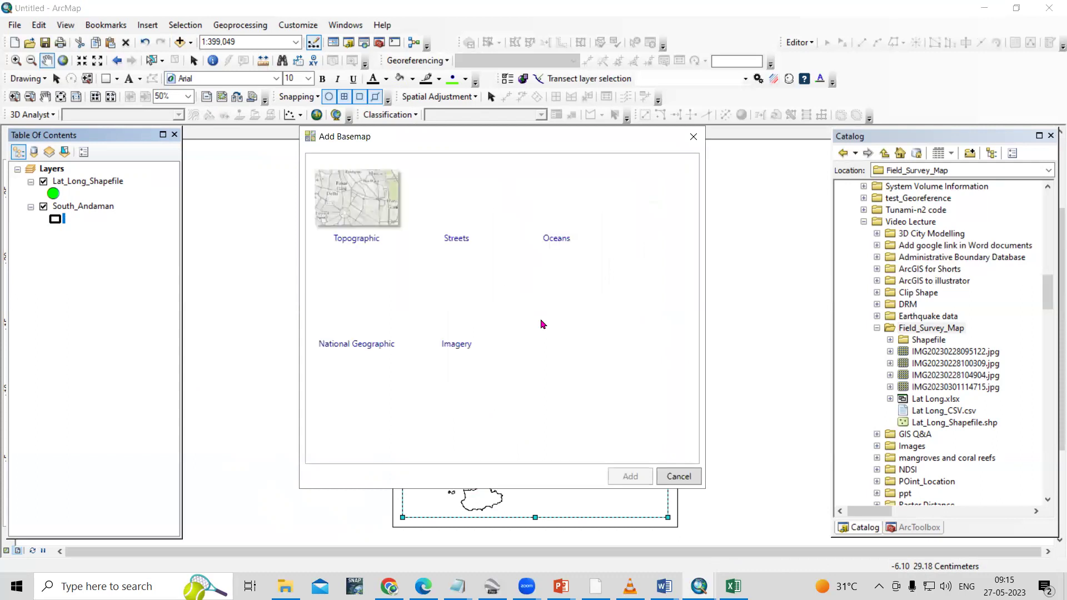
pyautogui.click(376, 236)
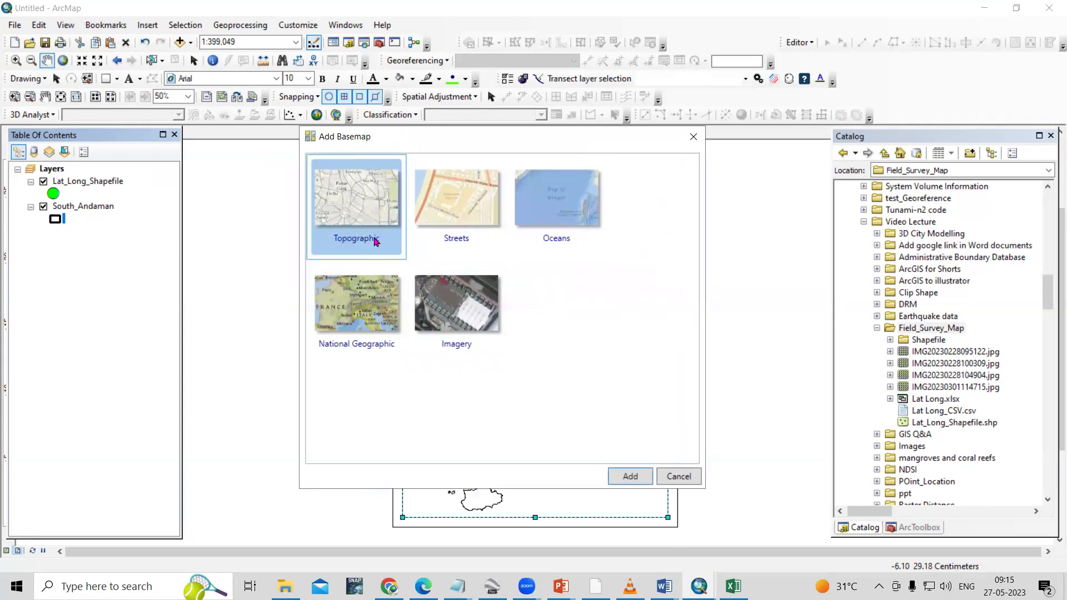
pyautogui.click(626, 476)
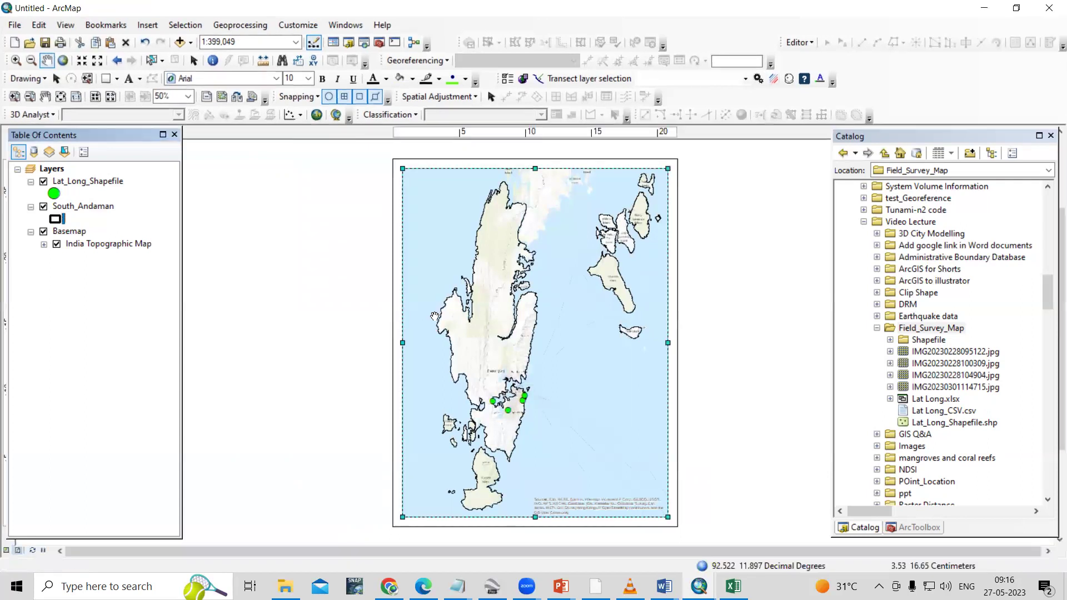
# Insert the palm tree photo IMG20230228100309.jpg from the Field_Survey_Map folder into the layout.
pyautogui.click(148, 26)
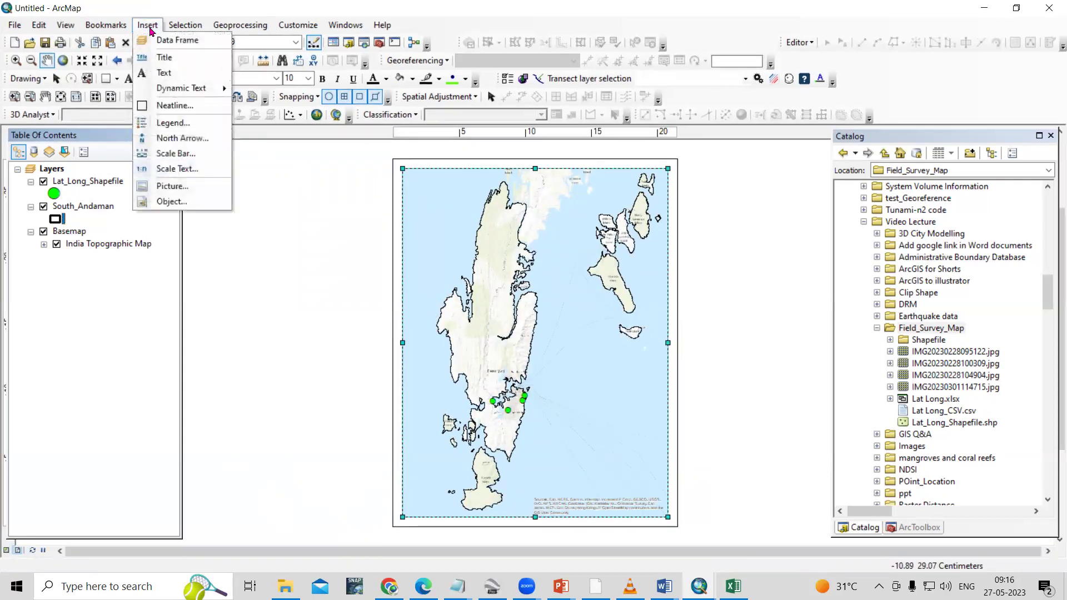
pyautogui.click(193, 189)
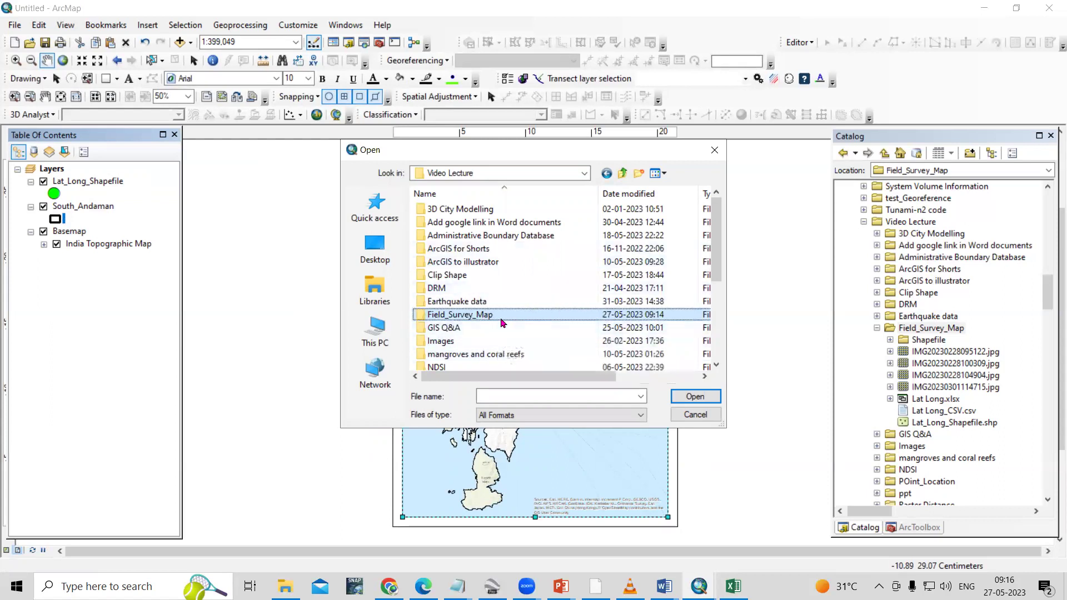
pyautogui.doubleClick(502, 315)
pyautogui.click(593, 229)
pyautogui.click(667, 229)
pyautogui.click(542, 251)
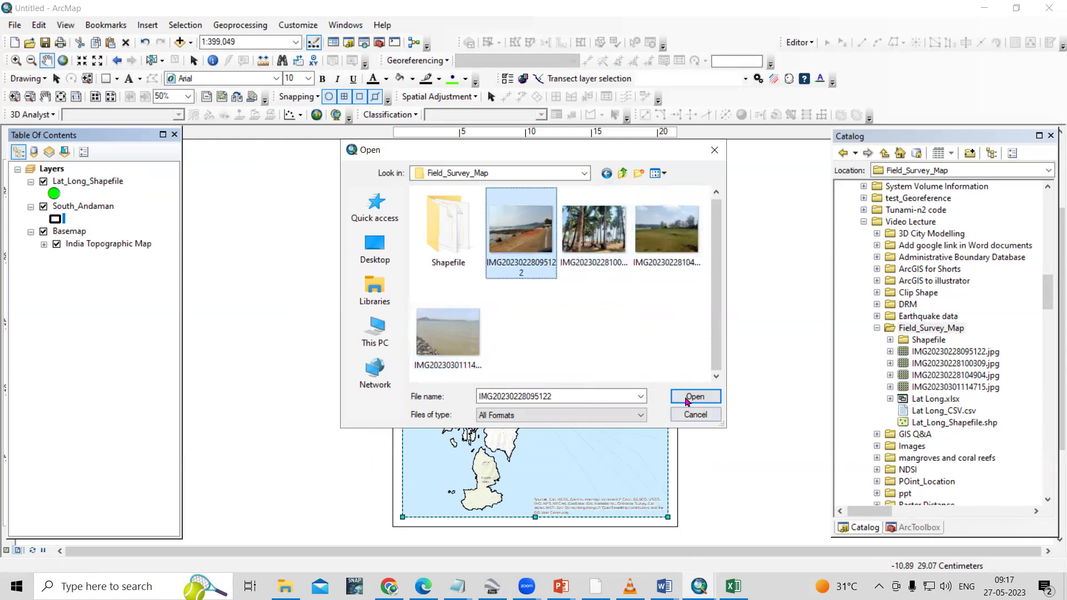
pyautogui.click(638, 286)
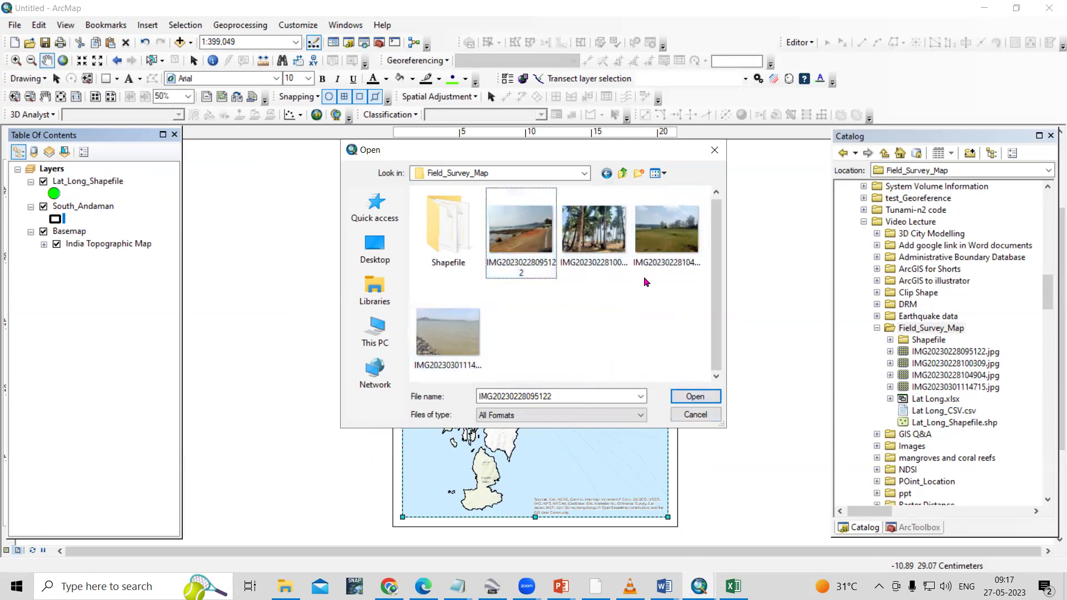
pyautogui.click(610, 242)
pyautogui.click(696, 396)
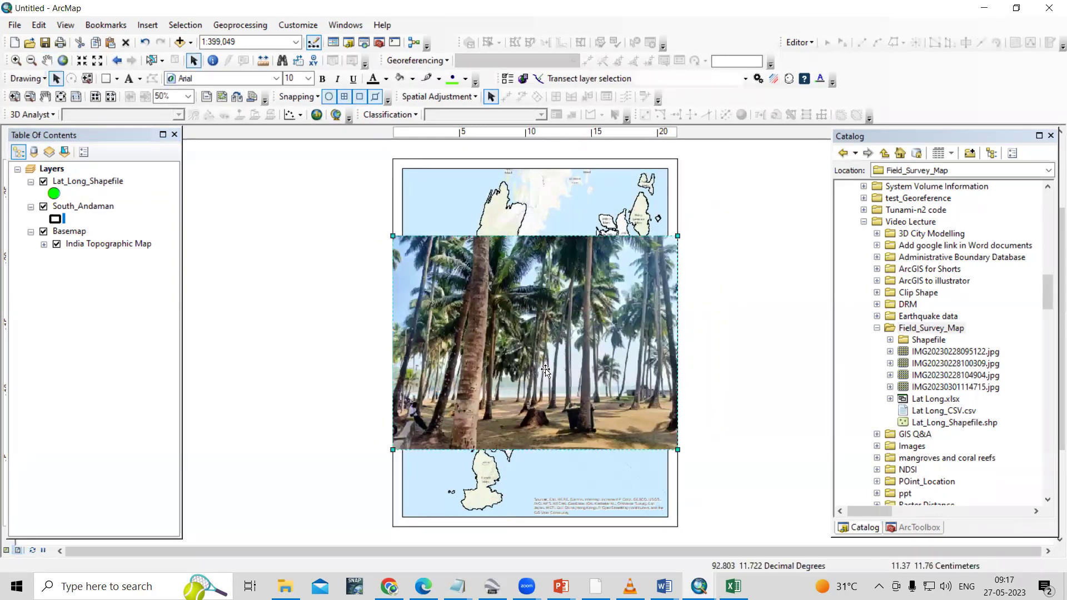
# Shrink the palm tree photo and place it in the sea southeast of the survey points.
pyautogui.moveTo(676, 448); pyautogui.dragTo(505, 320)
pyautogui.moveTo(612, 444); pyautogui.dragTo(614, 450)
pyautogui.moveTo(652, 482); pyautogui.dragTo(603, 445)
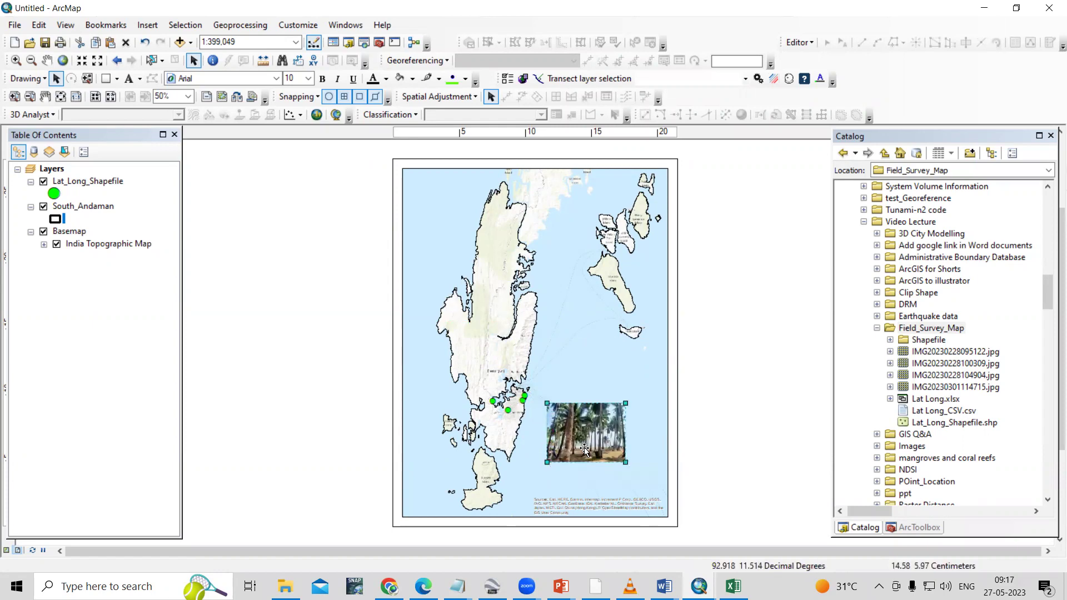
pyautogui.moveTo(575, 442); pyautogui.dragTo(639, 466)
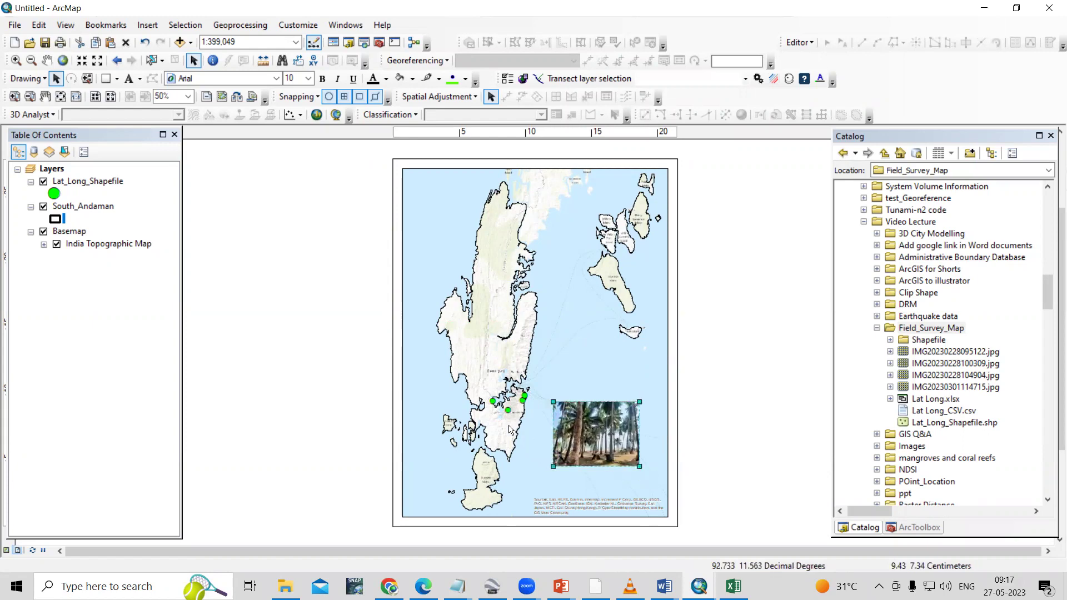
pyautogui.click(750, 434)
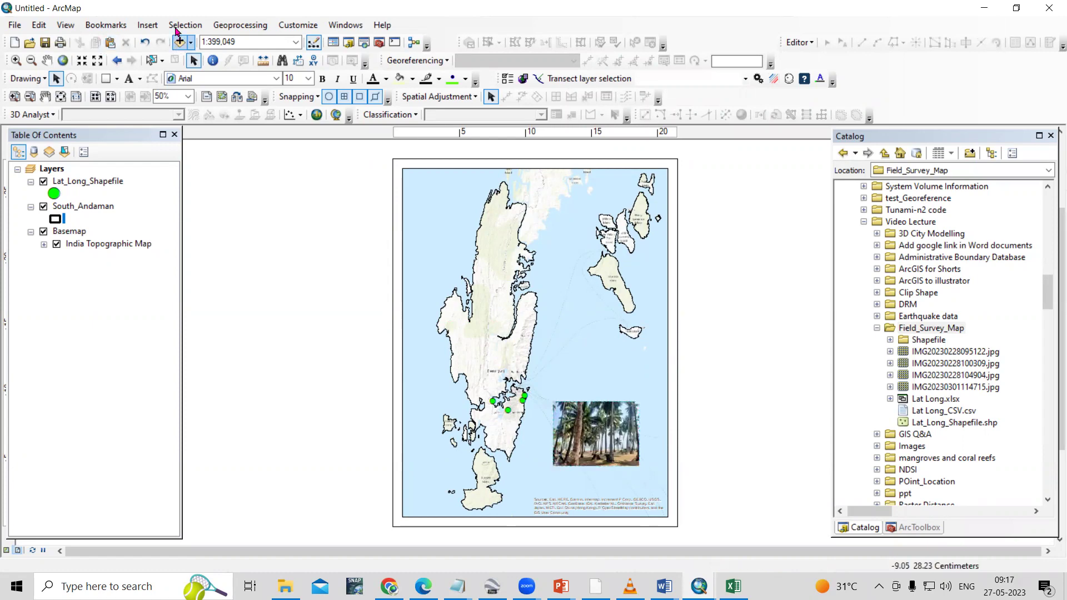
# Insert the coastal road photo IMG20230228095122.jpg into the layout.
pyautogui.click(148, 25)
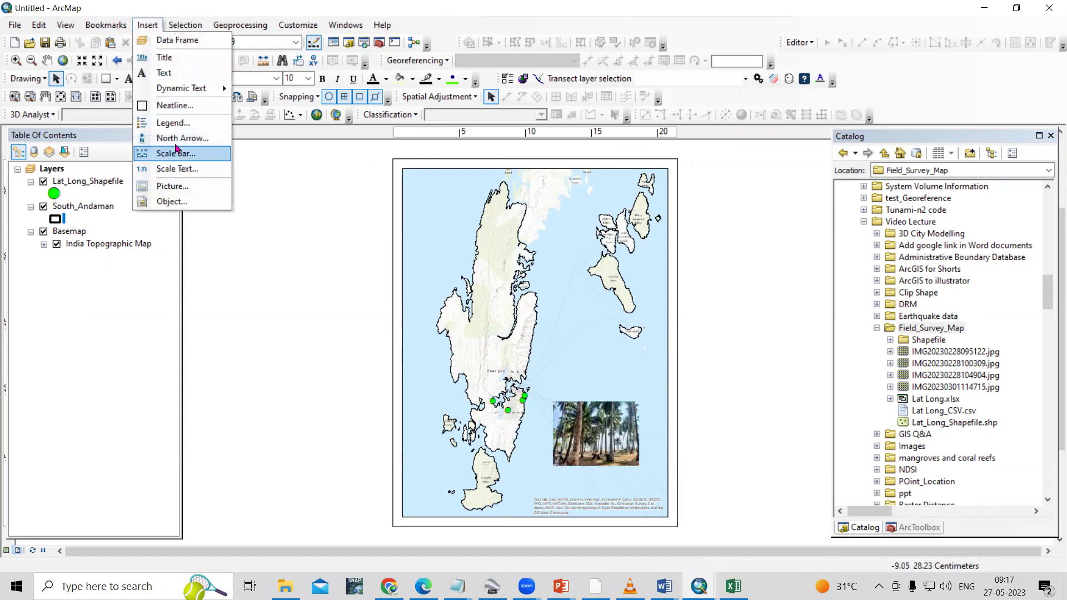
pyautogui.click(169, 185)
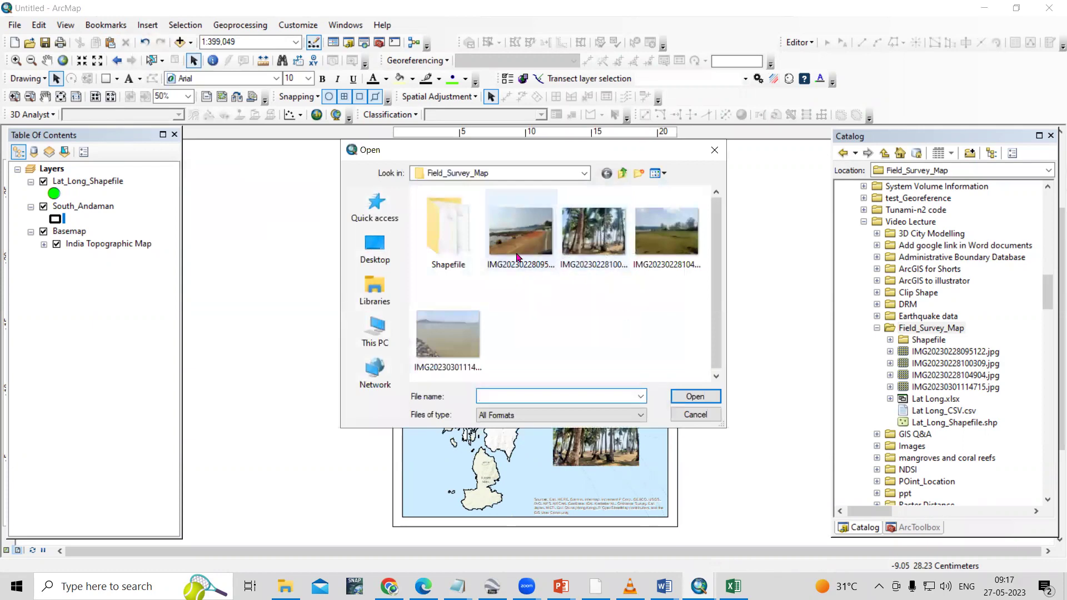
pyautogui.click(522, 236)
pyautogui.click(692, 398)
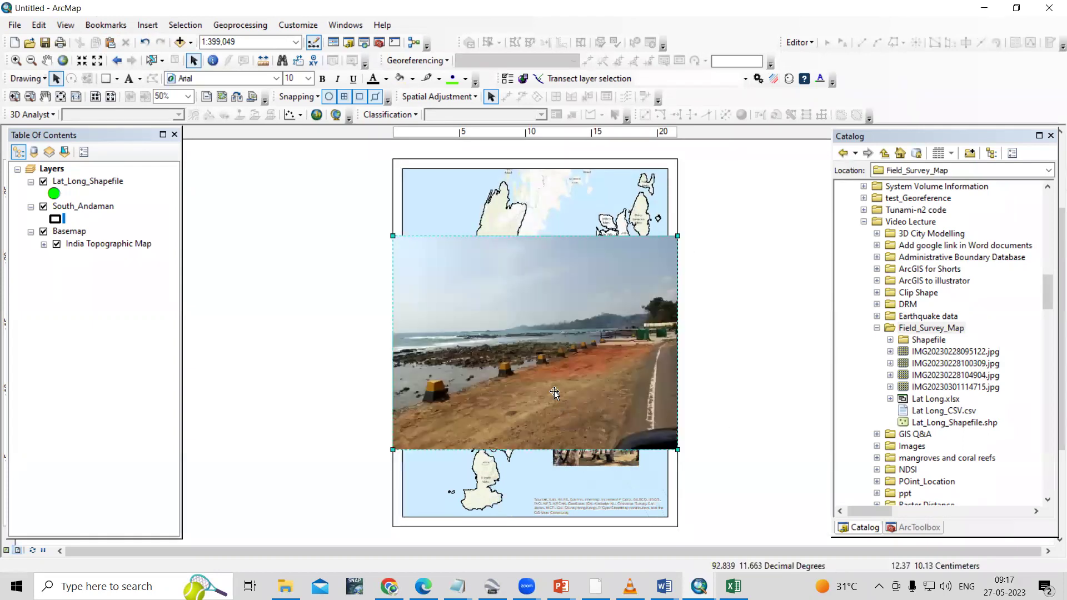
# Shrink the coastal road photo and place it directly above the palm tree photo, with their western edges roughly aligned.
pyautogui.moveTo(677, 450); pyautogui.dragTo(510, 323)
pyautogui.moveTo(601, 362); pyautogui.dragTo(608, 348)
pyautogui.moveTo(580, 328); pyautogui.dragTo(622, 396)
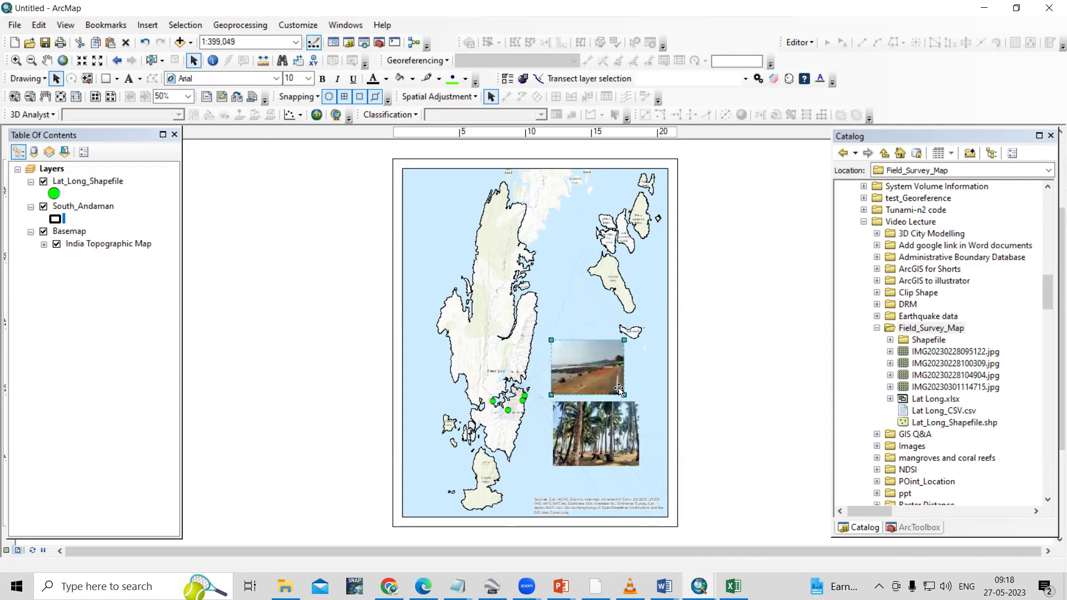
pyautogui.moveTo(606, 381); pyautogui.dragTo(610, 380)
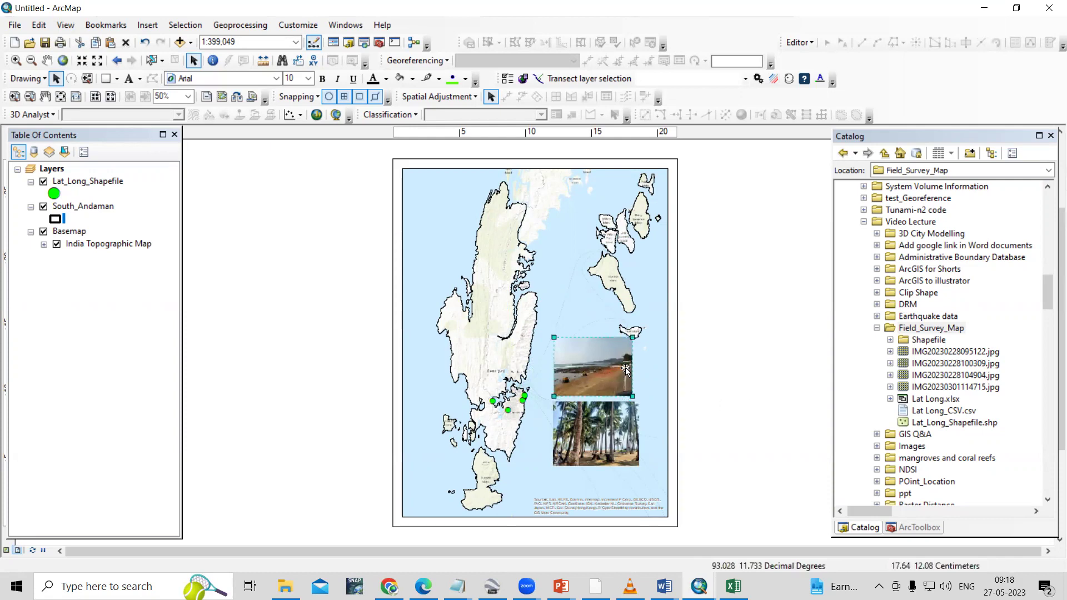
pyautogui.moveTo(631, 337); pyautogui.dragTo(628, 340)
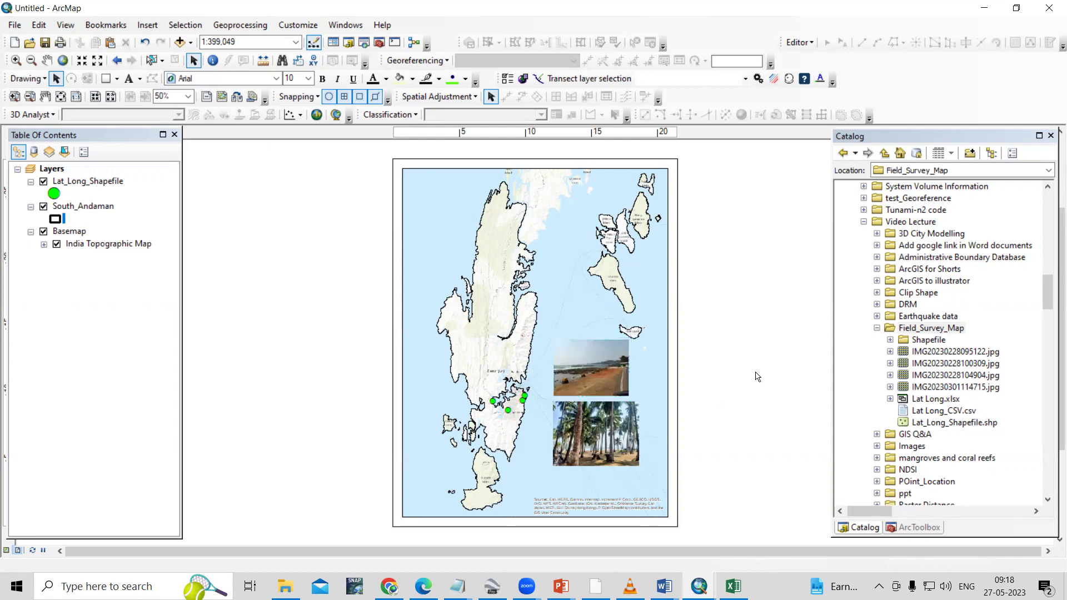
# Reduce the palm tree photo slightly so its width is closer to the coastal road photo's.
pyautogui.click(620, 453)
pyautogui.moveTo(639, 467); pyautogui.dragTo(635, 463)
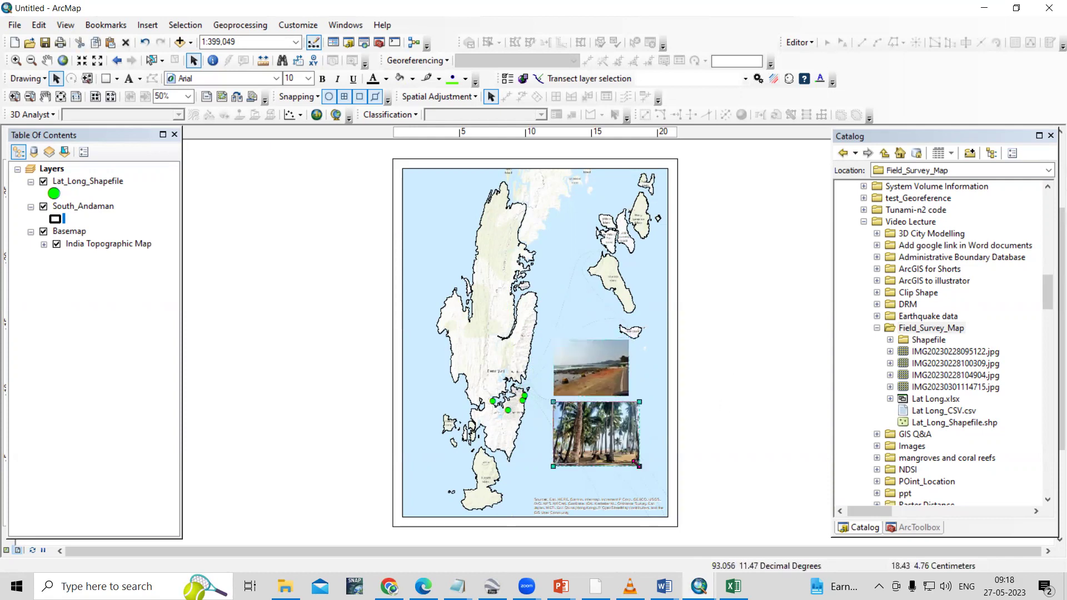
pyautogui.click(755, 357)
# Insert the muddy shoreline photo IMG20230301114715.jpg into the layout.
pyautogui.click(148, 25)
pyautogui.click(158, 192)
pyautogui.click(448, 333)
pyautogui.click(677, 400)
# Shrink the muddy shoreline photo and place it over the main island, just northwest of the survey points.
pyautogui.moveTo(676, 448); pyautogui.dragTo(492, 310)
pyautogui.moveTo(449, 273); pyautogui.dragTo(475, 427)
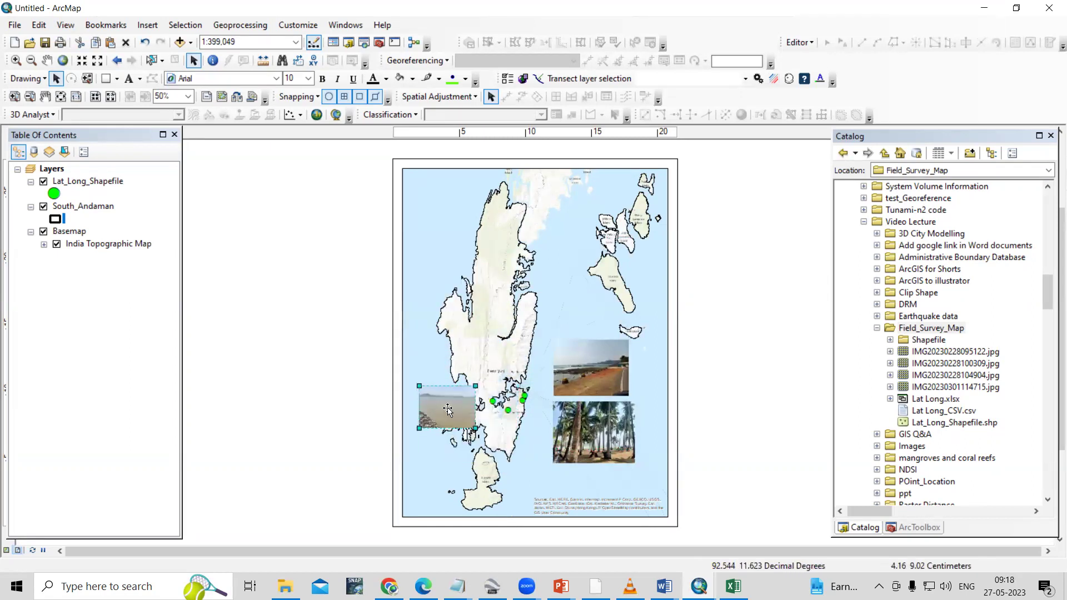
pyautogui.moveTo(483, 367); pyautogui.dragTo(484, 367)
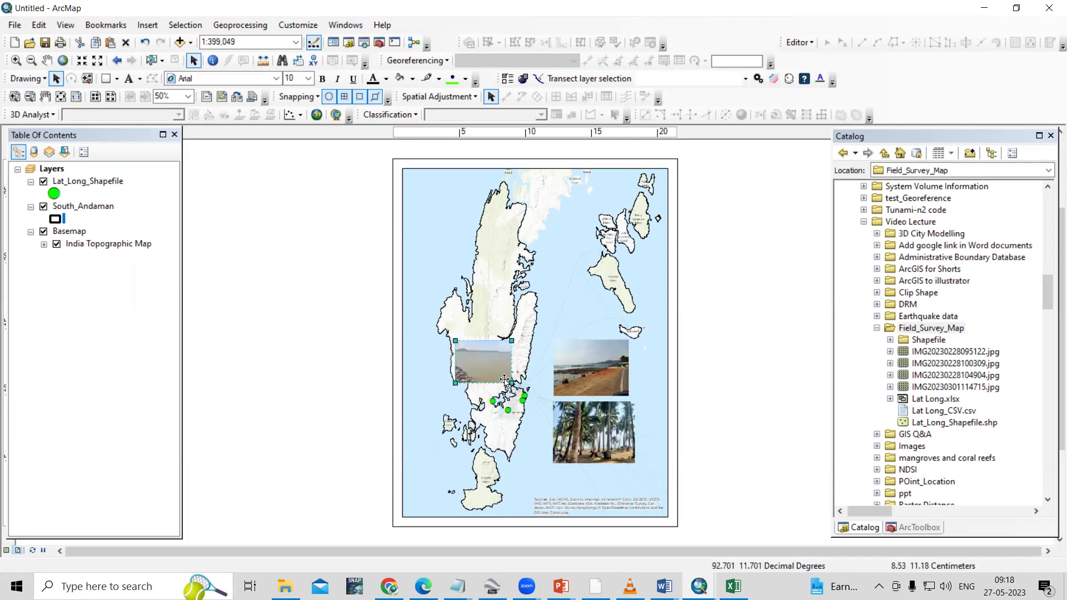
pyautogui.moveTo(507, 380); pyautogui.dragTo(511, 382)
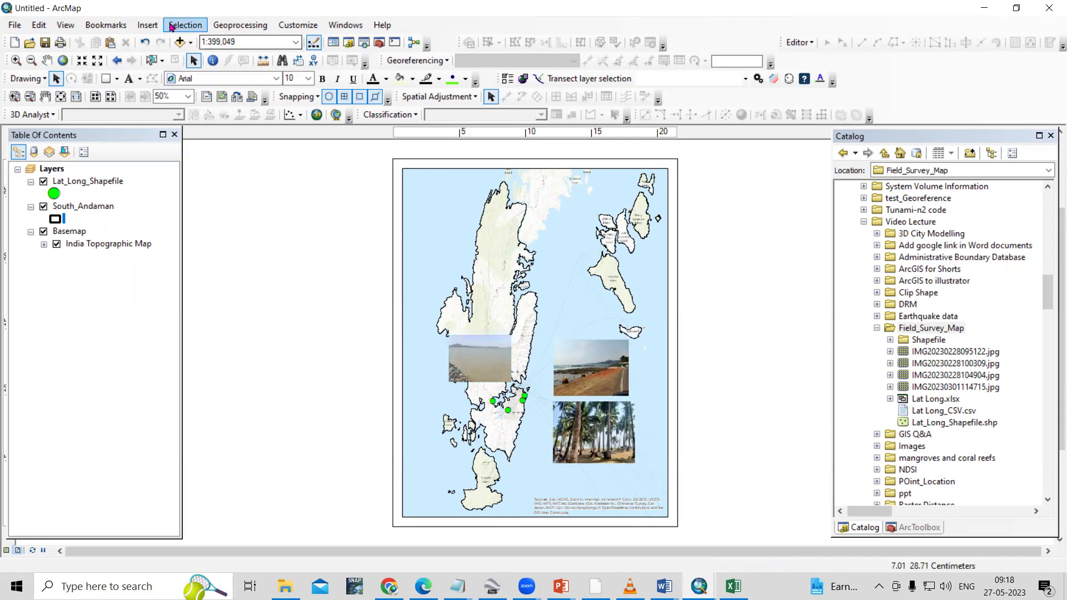
# Insert the green field photo IMG20230228104904.jpg, shrink it and place it just south of the survey points.
pyautogui.click(147, 25)
pyautogui.click(172, 186)
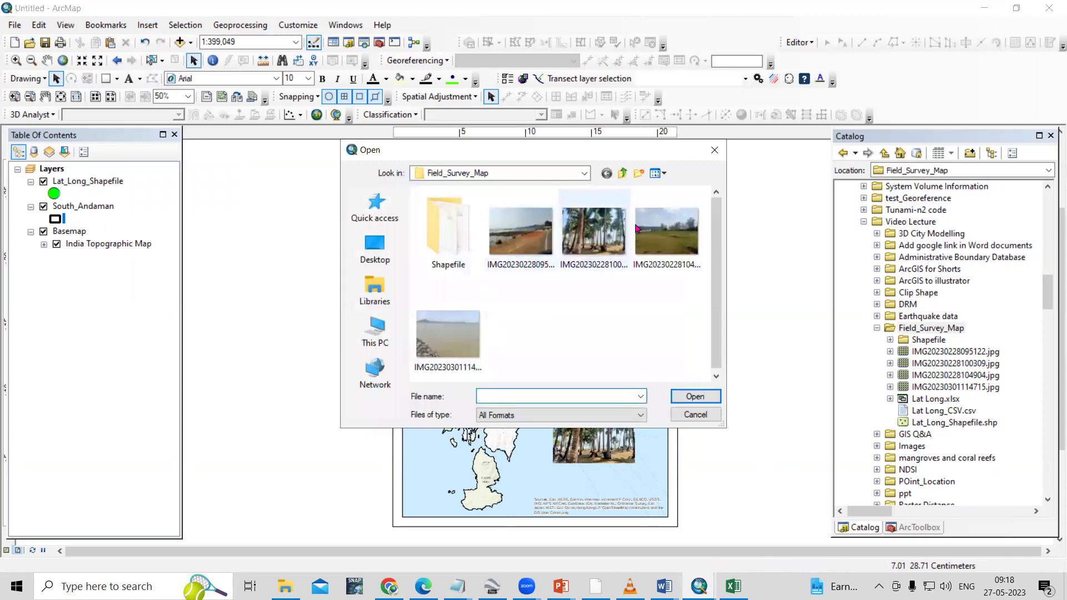
pyautogui.click(666, 232)
pyautogui.click(689, 396)
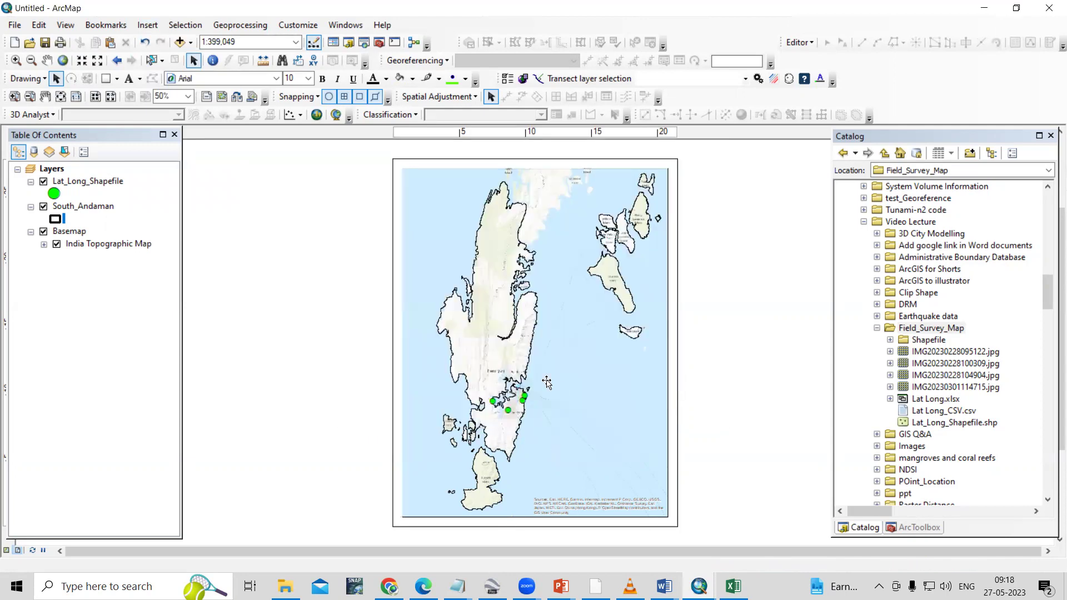
pyautogui.moveTo(677, 449); pyautogui.dragTo(519, 473)
pyautogui.moveTo(495, 439); pyautogui.dragTo(505, 445)
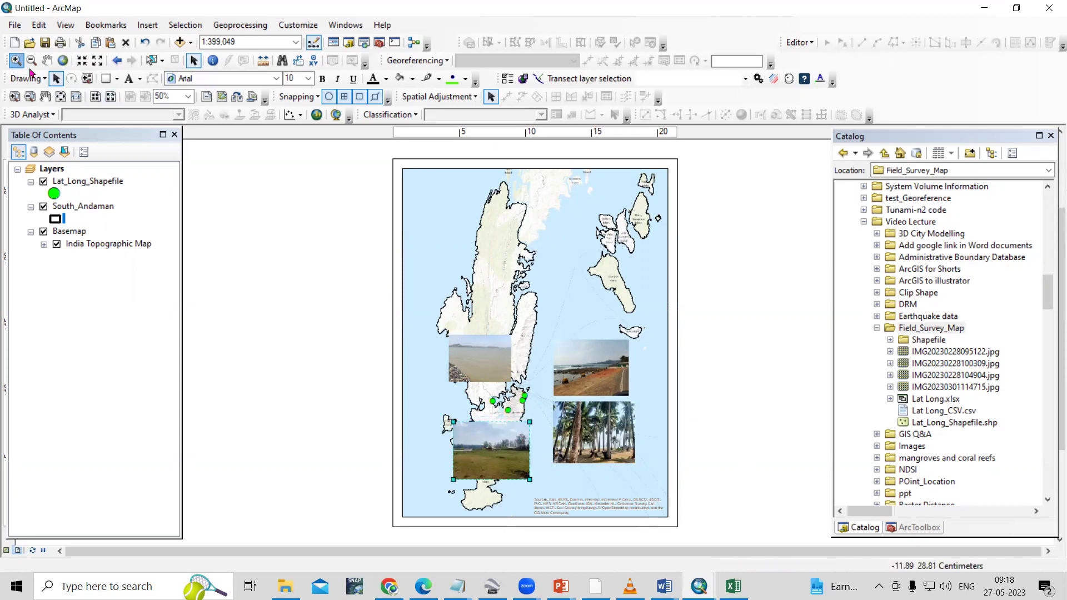
# Turn off the Basemap layer and zoom the data frame's map in to 1:279,121, positioned around the survey points.
pyautogui.click(15, 60)
pyautogui.moveTo(415, 235); pyautogui.dragTo(646, 508)
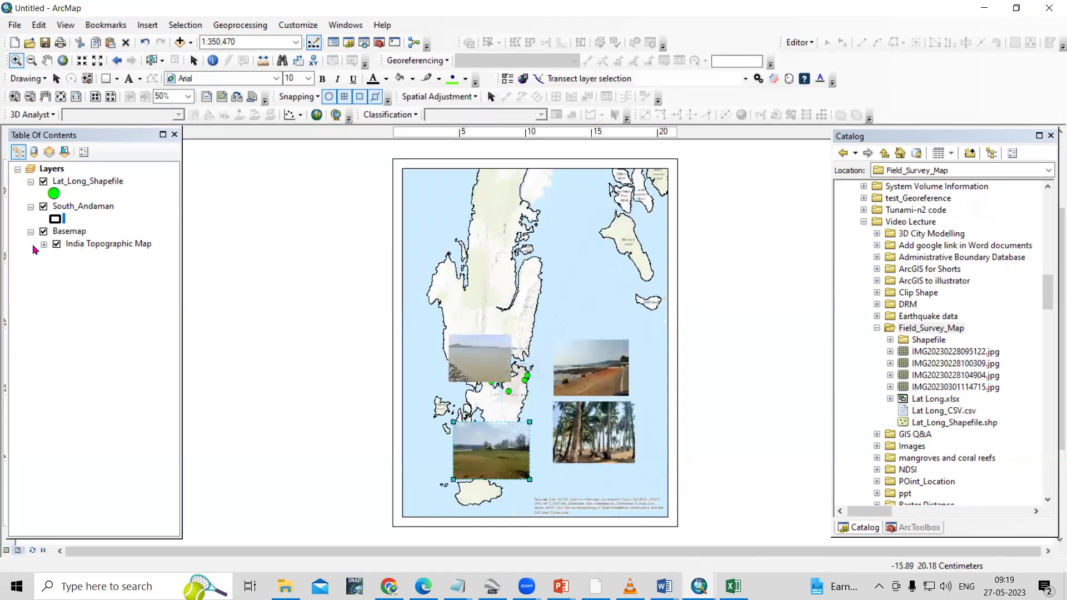
pyautogui.click(44, 232)
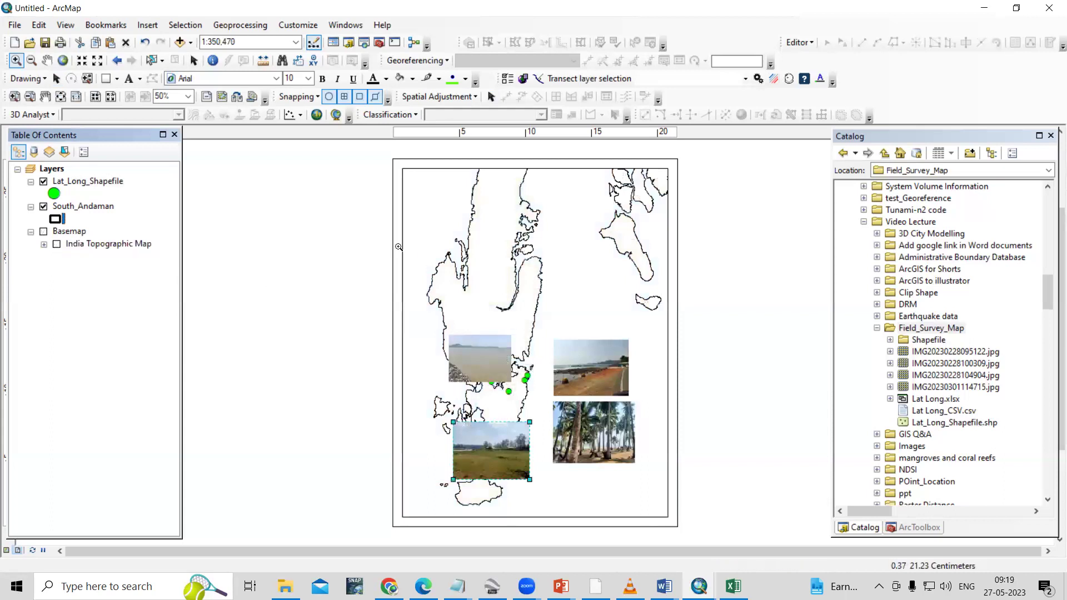
pyautogui.moveTo(413, 245); pyautogui.dragTo(651, 506)
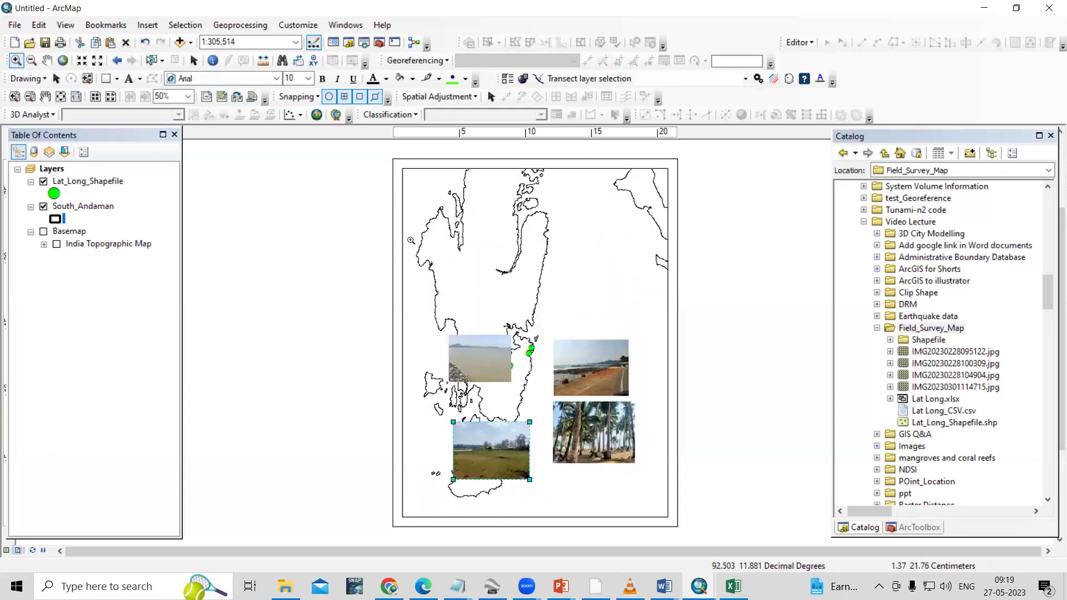
pyautogui.moveTo(414, 214); pyautogui.dragTo(654, 504)
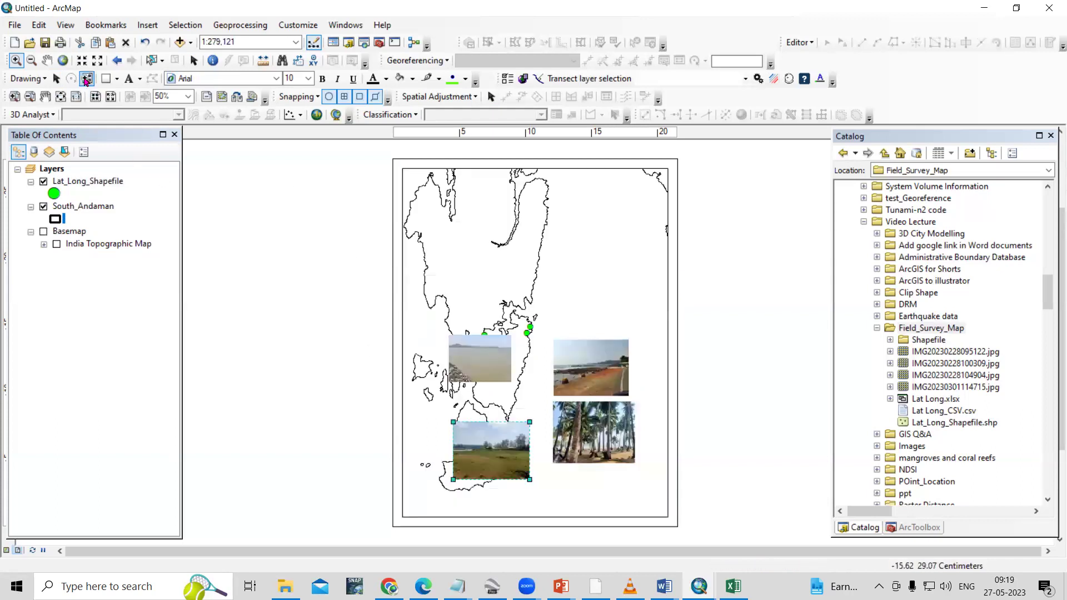
pyautogui.click(46, 60)
pyautogui.moveTo(555, 333); pyautogui.dragTo(571, 338)
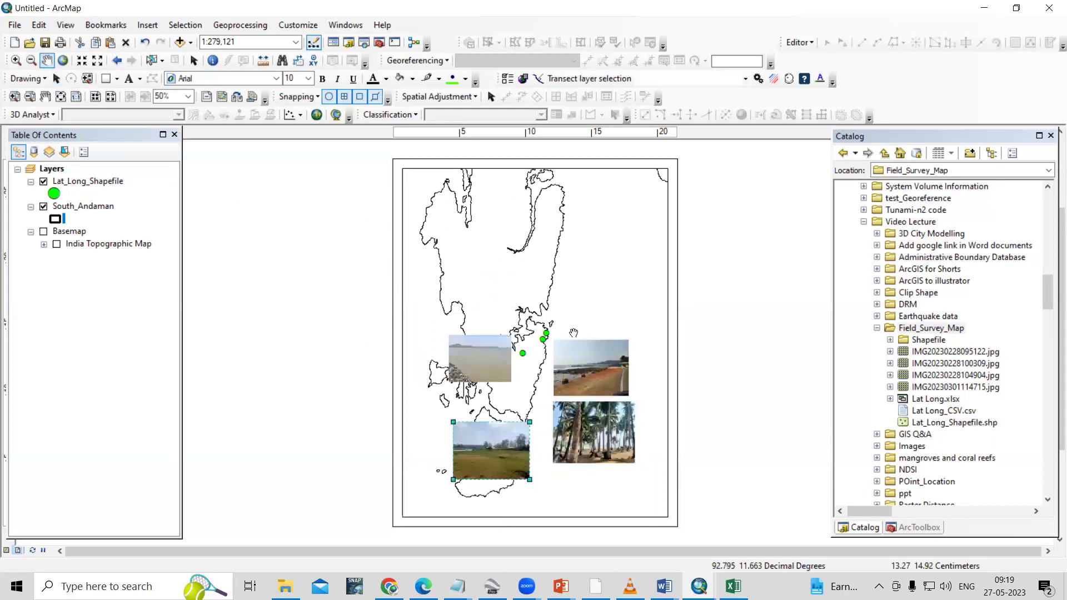
# Move the shoreline photo northwest of the survey points, and reposition and enlarge the coastal road and palm tree photos along the island's east side.
pyautogui.click(196, 61)
pyautogui.moveTo(479, 361); pyautogui.dragTo(464, 306)
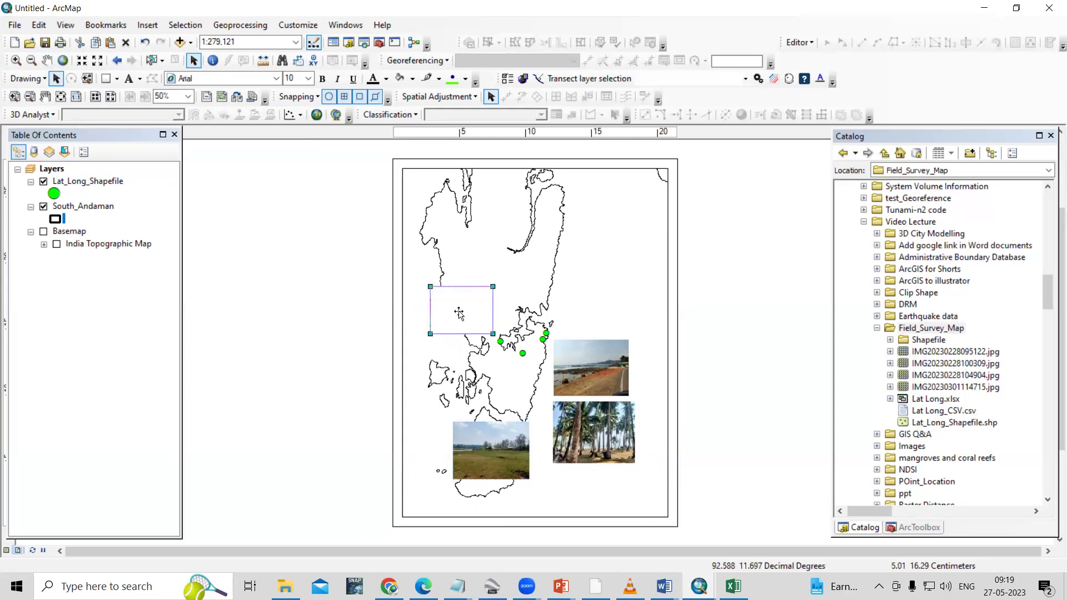
pyautogui.moveTo(582, 365); pyautogui.dragTo(605, 274)
pyautogui.moveTo(654, 320); pyautogui.dragTo(659, 325)
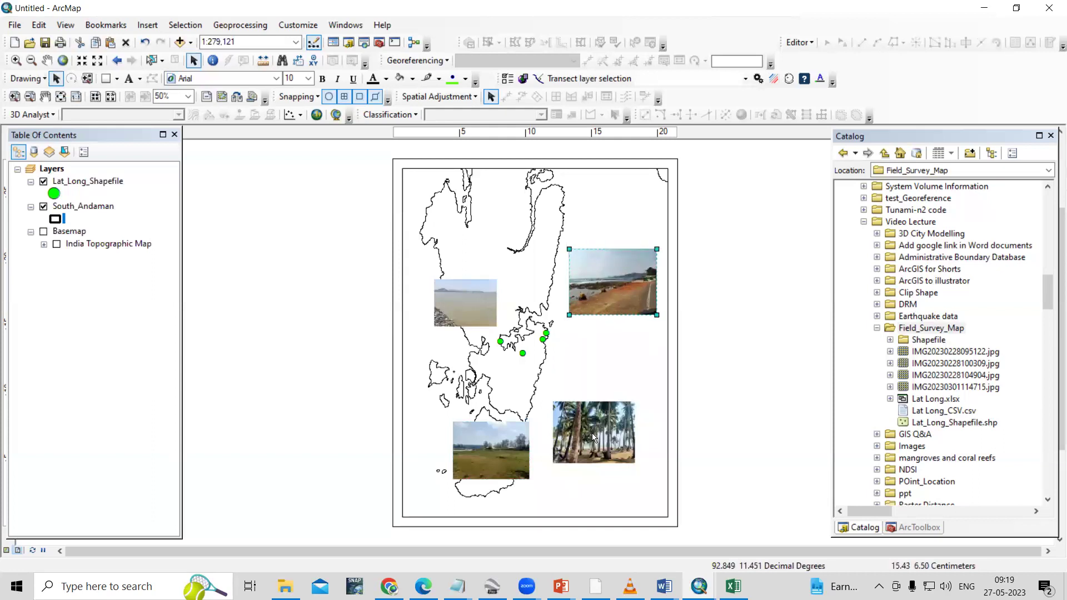
pyautogui.moveTo(585, 428); pyautogui.dragTo(586, 370)
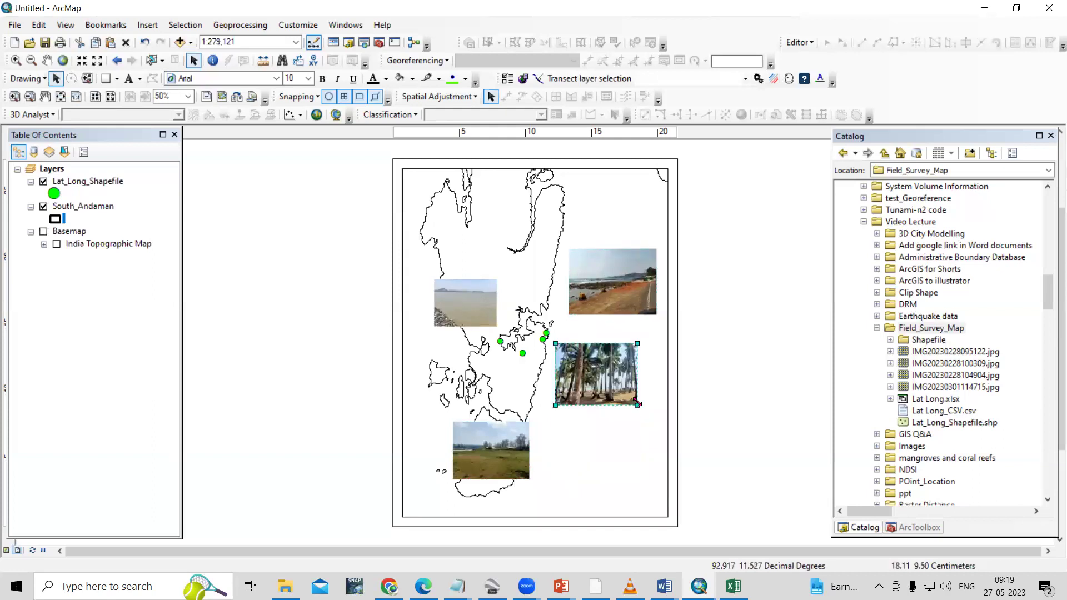
pyautogui.moveTo(637, 403); pyautogui.dragTo(659, 434)
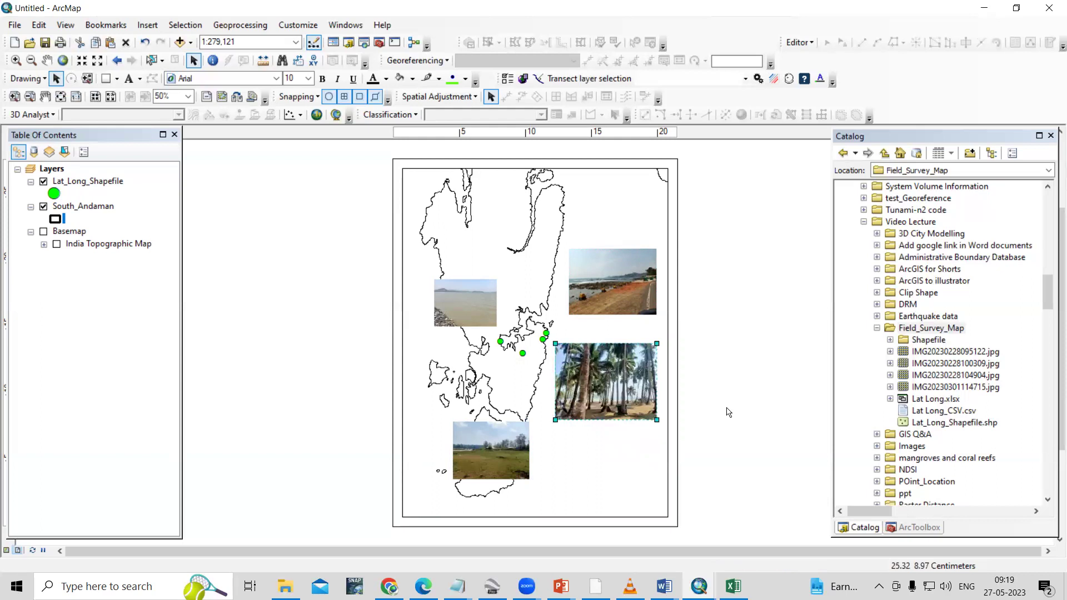
# Move the green field photo up closer to the survey points and enlarge it, and shift and enlarge the muddy shoreline photo northwest of the points.
pyautogui.click(485, 455)
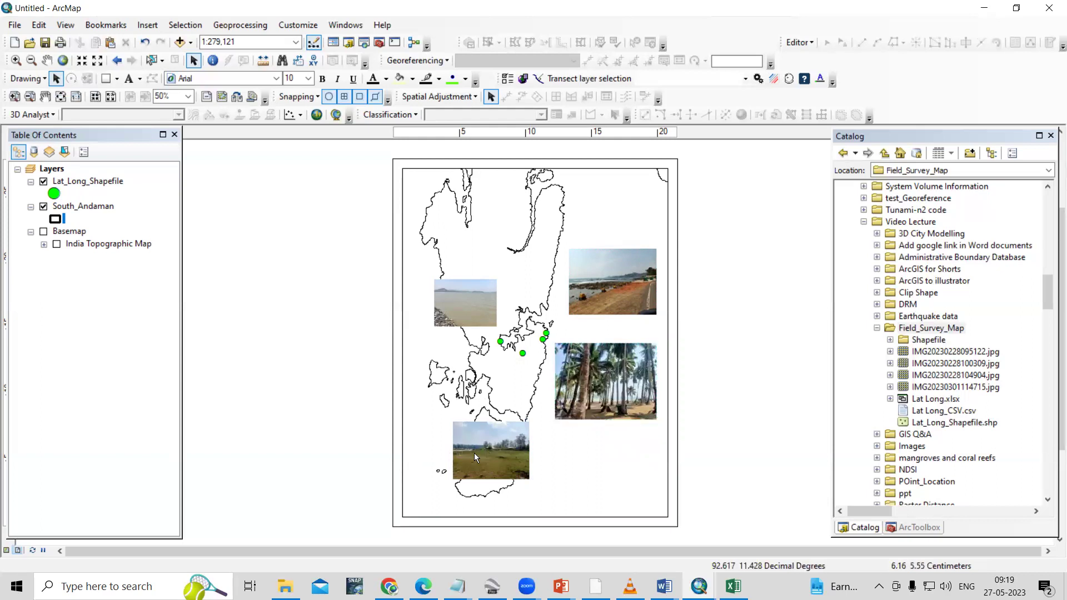
pyautogui.moveTo(489, 452); pyautogui.dragTo(469, 393)
pyautogui.moveTo(509, 422)
pyautogui.mouseDown()
pyautogui.moveTo(544, 460)
pyautogui.moveTo(544, 448)
pyautogui.moveTo(489, 423)
pyautogui.mouseUp()
pyautogui.click(466, 313)
pyautogui.moveTo(466, 313); pyautogui.dragTo(454, 297)
pyautogui.moveTo(486, 310); pyautogui.dragTo(517, 332)
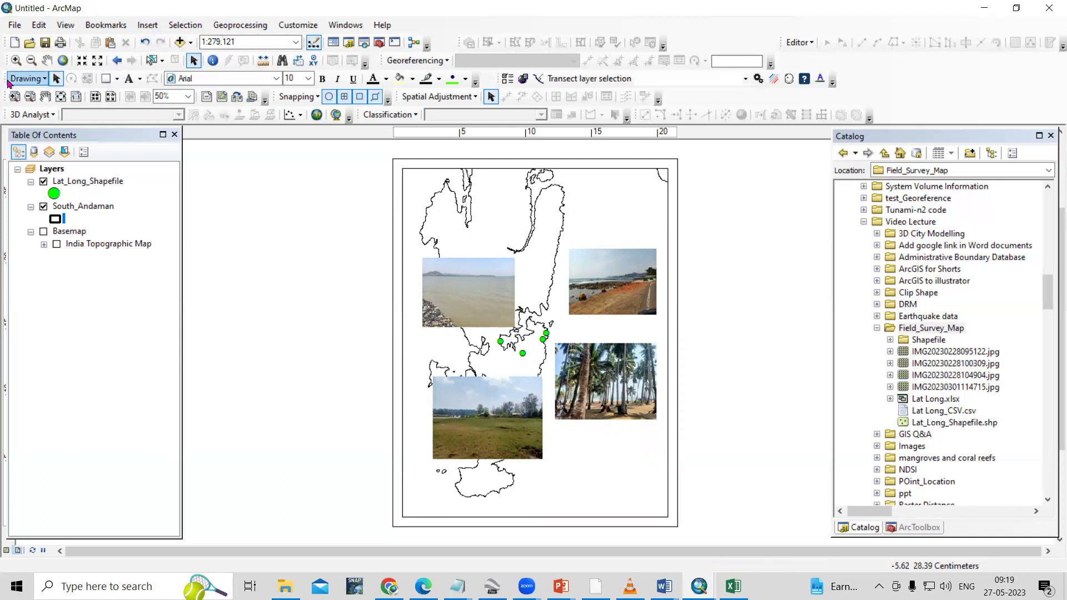
# Draw a straight line about 2.7 cm long from the palm tree photo to the lower of the two eastern survey points.
pyautogui.rightClick(718, 38)
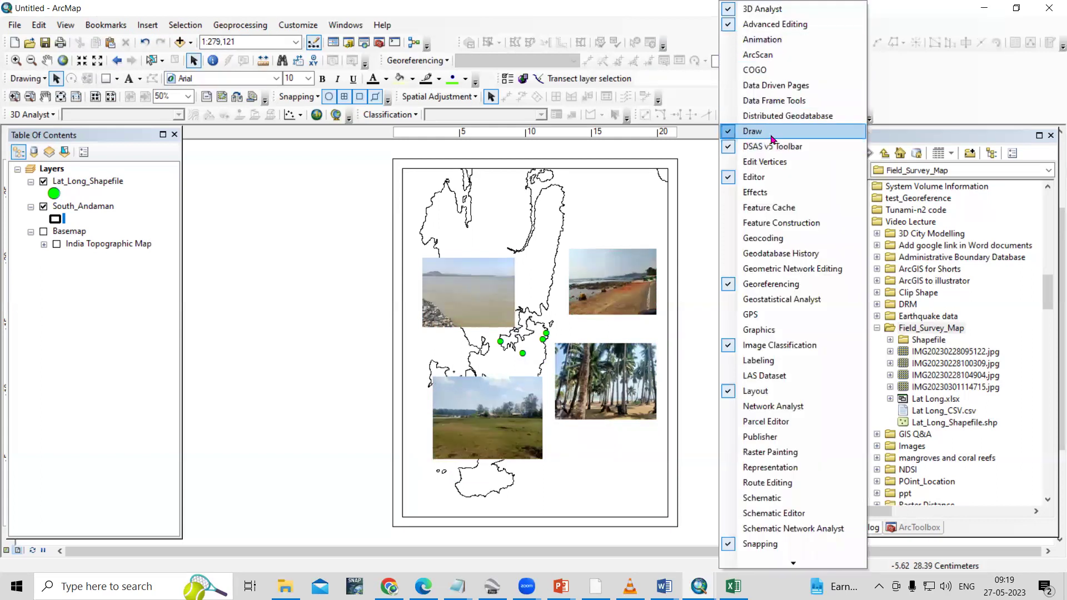
pyautogui.click(29, 82)
pyautogui.click(139, 78)
pyautogui.click(117, 82)
pyautogui.click(117, 80)
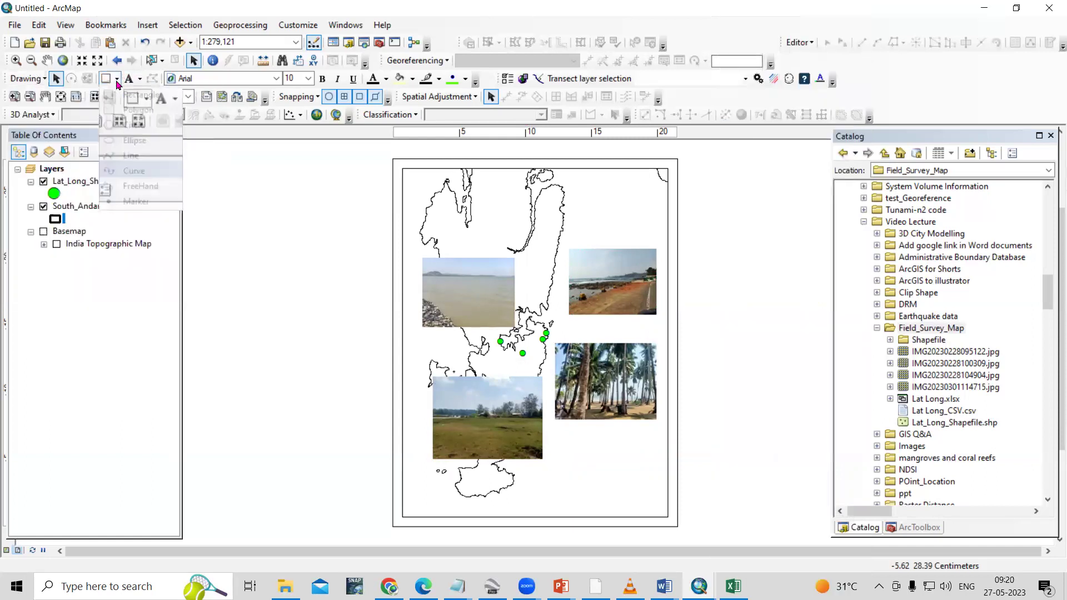
pyautogui.click(137, 161)
pyautogui.click(558, 369)
pyautogui.doubleClick(543, 340)
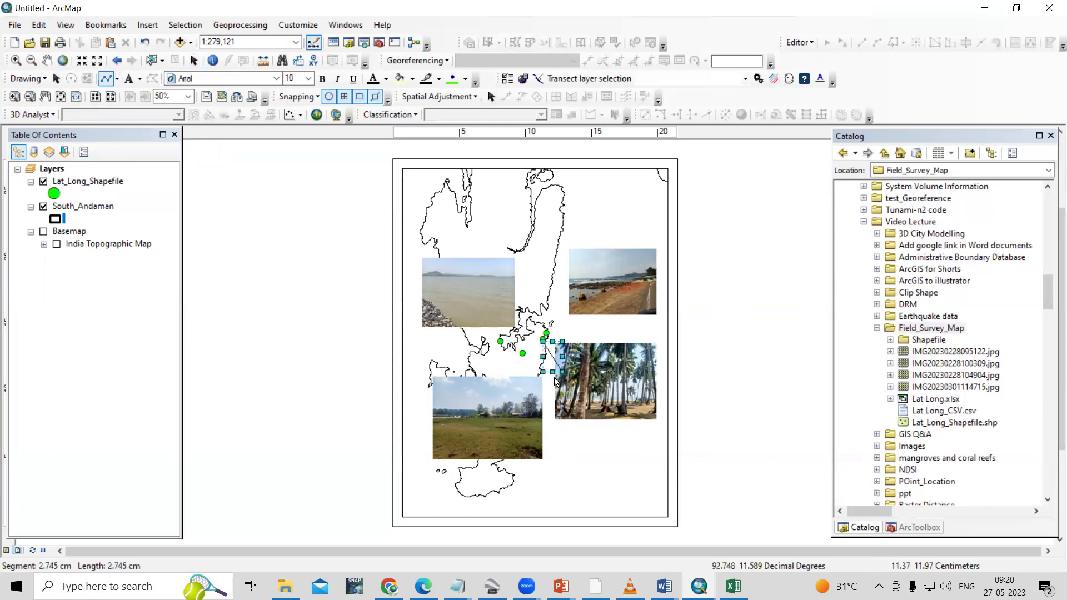
# Change the symbol of the palm tree photo's line to Arrow at End.
pyautogui.rightClick(554, 365)
pyautogui.click(578, 351)
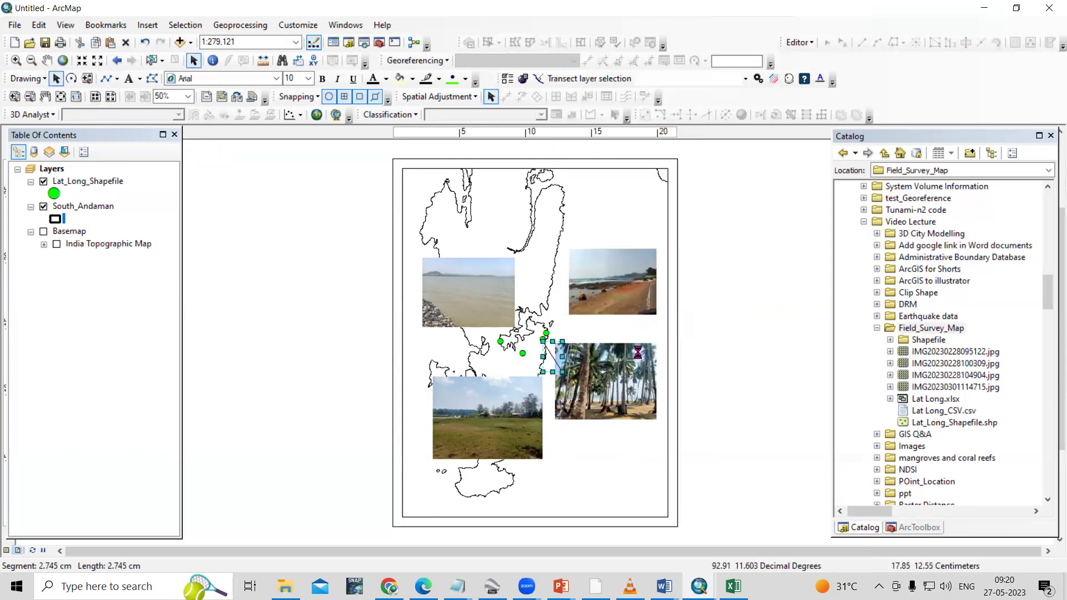
pyautogui.click(586, 303)
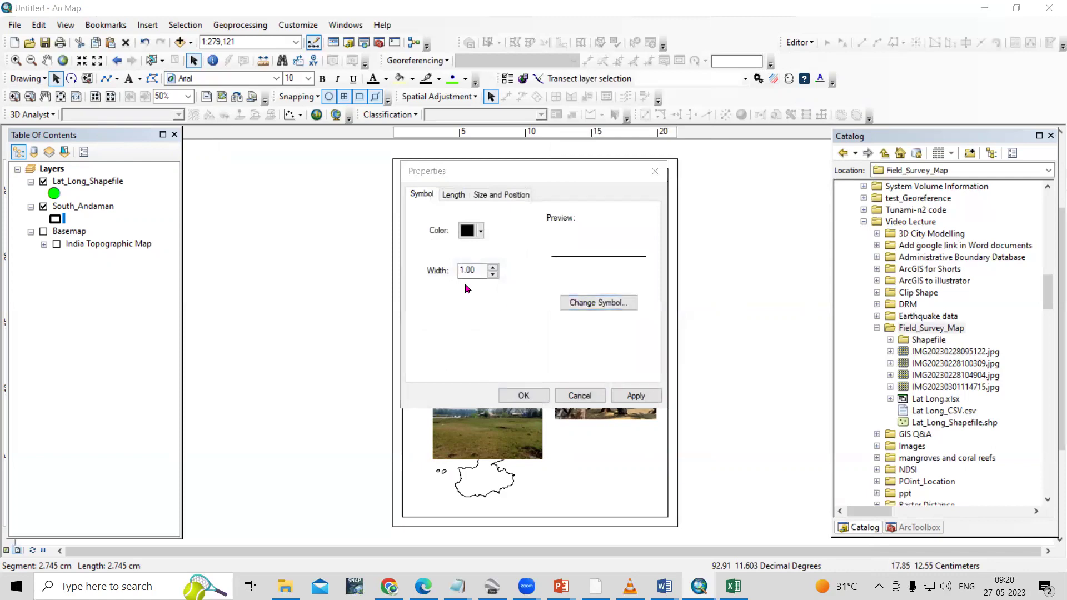
pyautogui.scroll(-15, 653, 259)
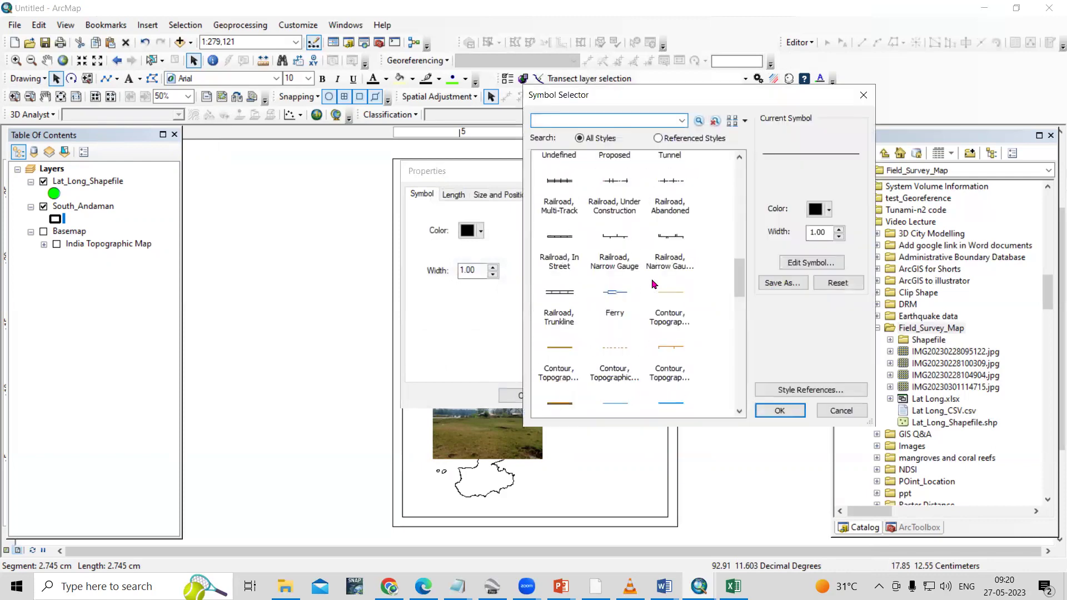
pyautogui.scroll(-12, 654, 284)
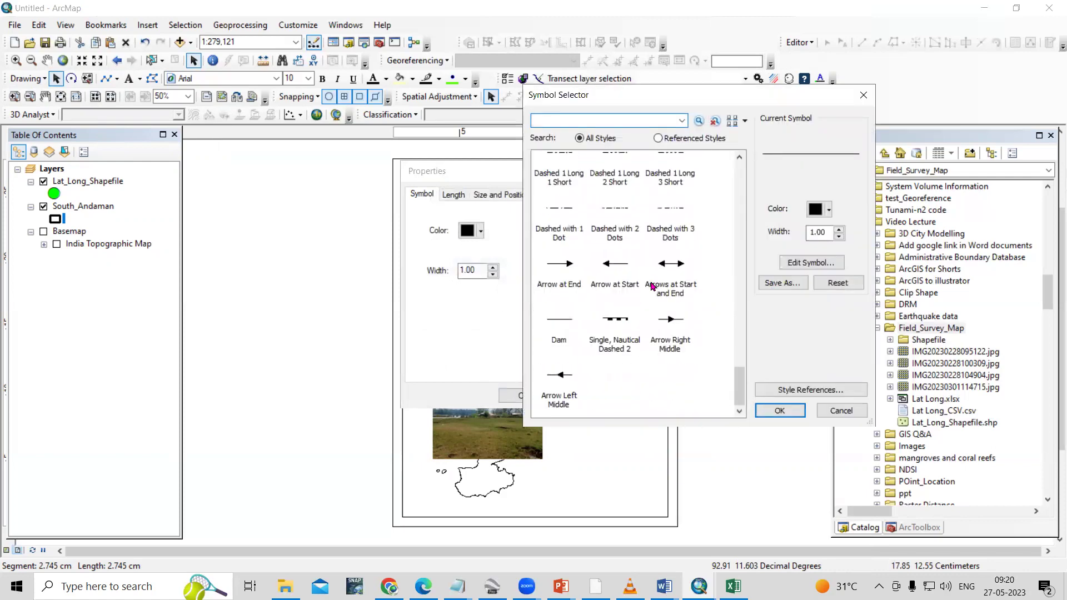
pyautogui.click(558, 264)
pyautogui.click(779, 410)
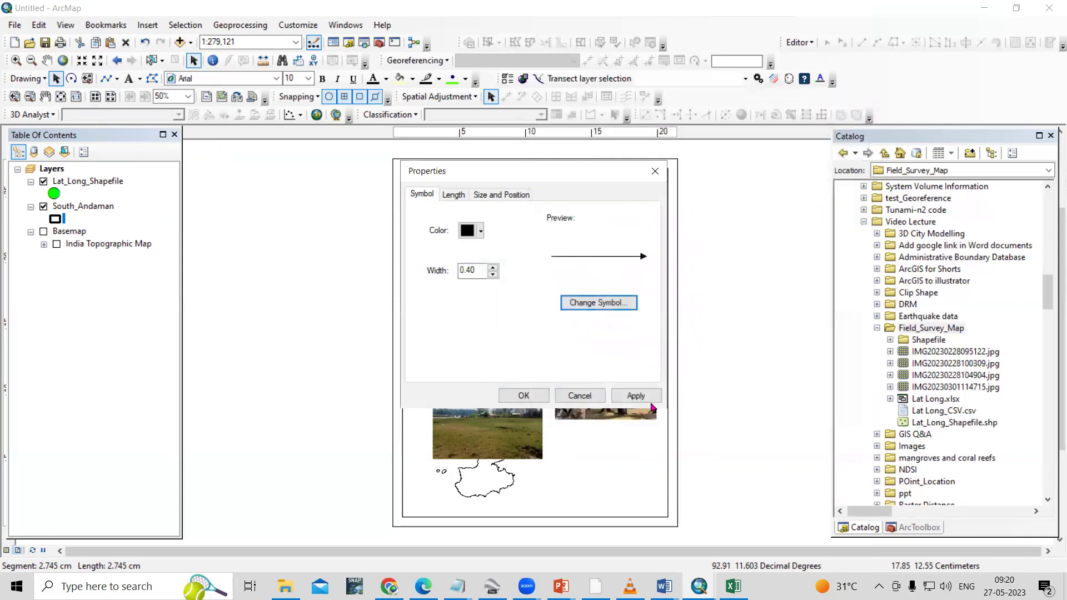
pyautogui.click(602, 397)
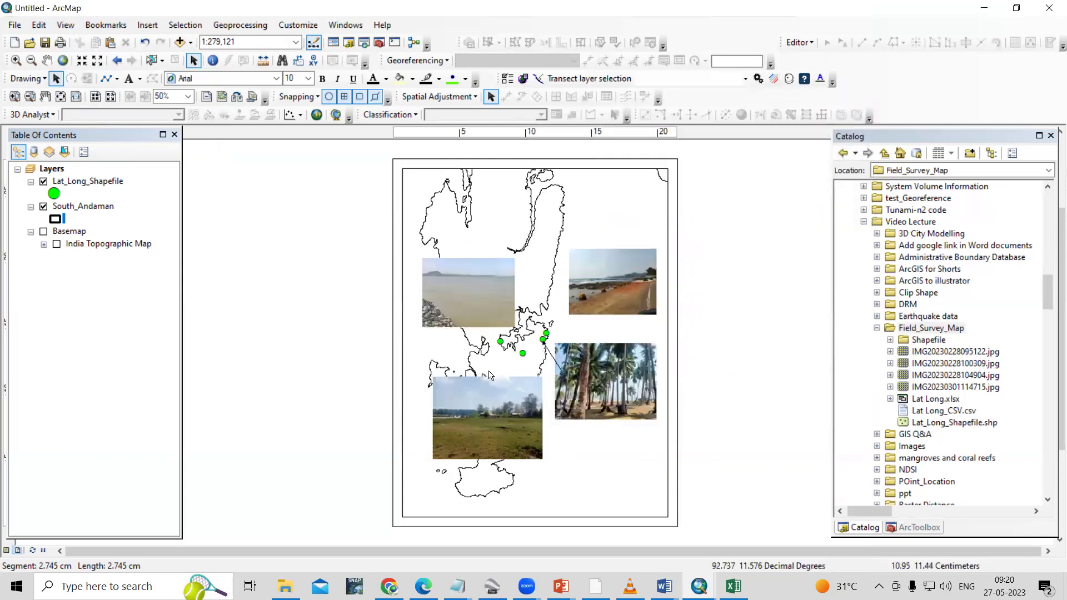
# Draw a straight line about 3.8 cm long from the coastal road photo to the northeastern survey point.
pyautogui.click(106, 78)
pyautogui.click(585, 298)
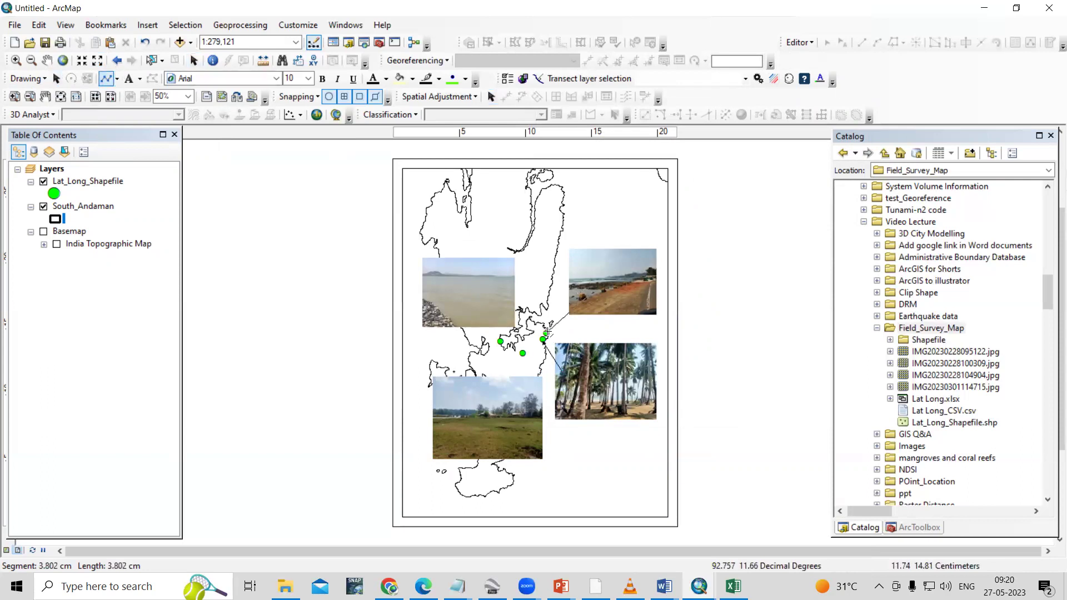
pyautogui.doubleClick(547, 331)
# Change the symbol of the coastal road photo's line to Arrow at End.
pyautogui.rightClick(558, 328)
pyautogui.click(589, 551)
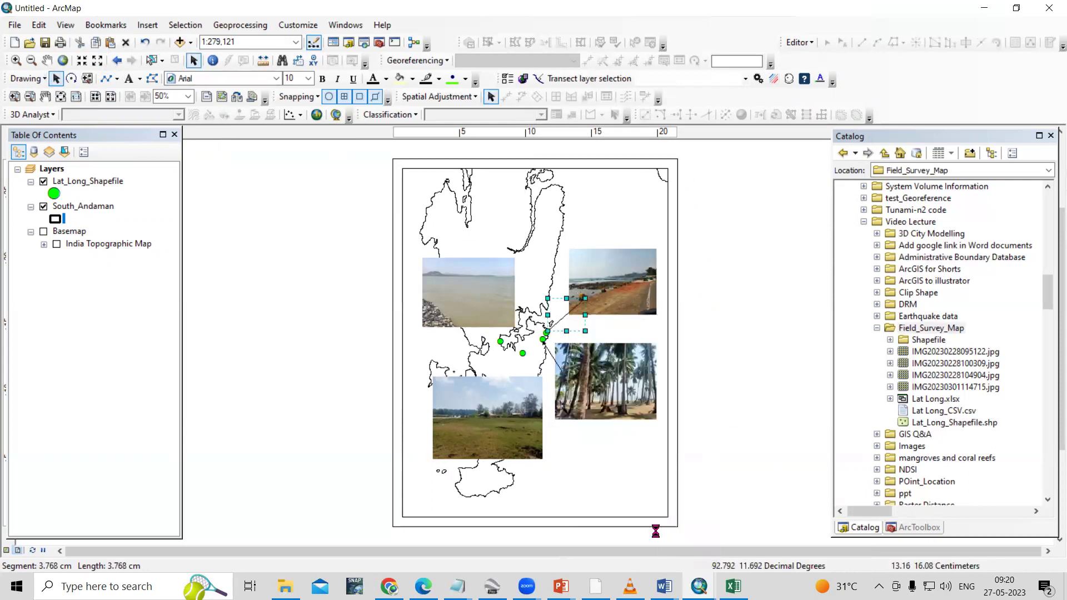
pyautogui.click(571, 303)
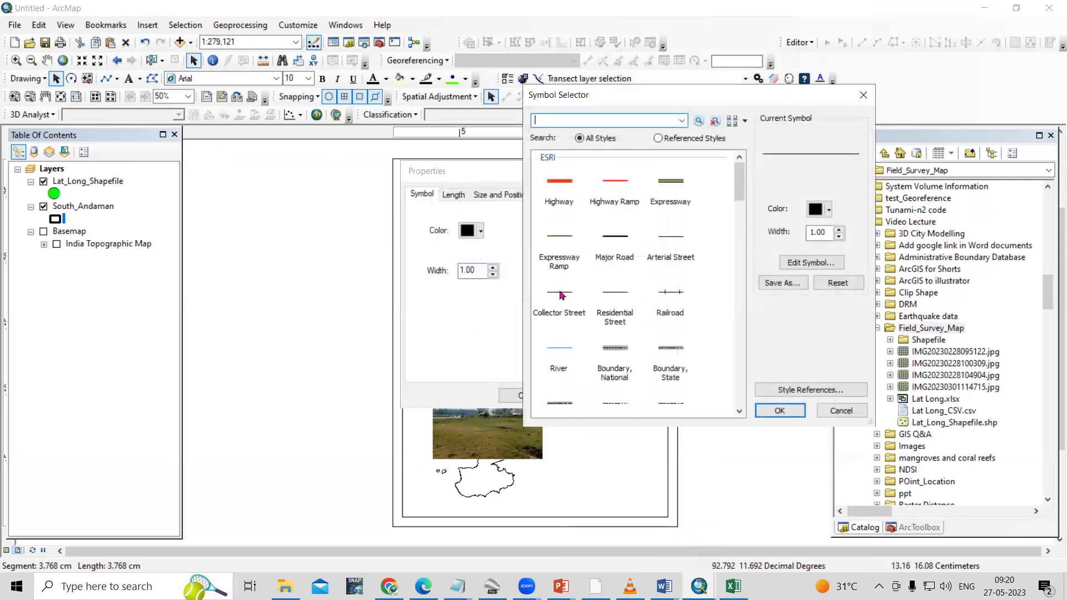
pyautogui.scroll(-15, 581, 305)
pyautogui.click(559, 350)
pyautogui.click(779, 410)
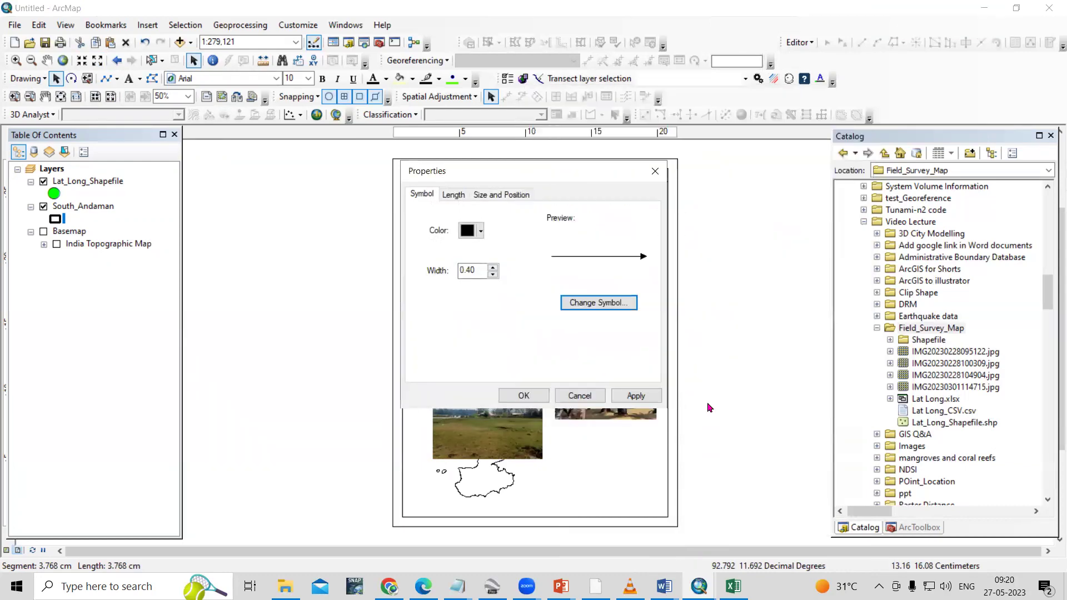
pyautogui.click(636, 395)
pyautogui.click(524, 396)
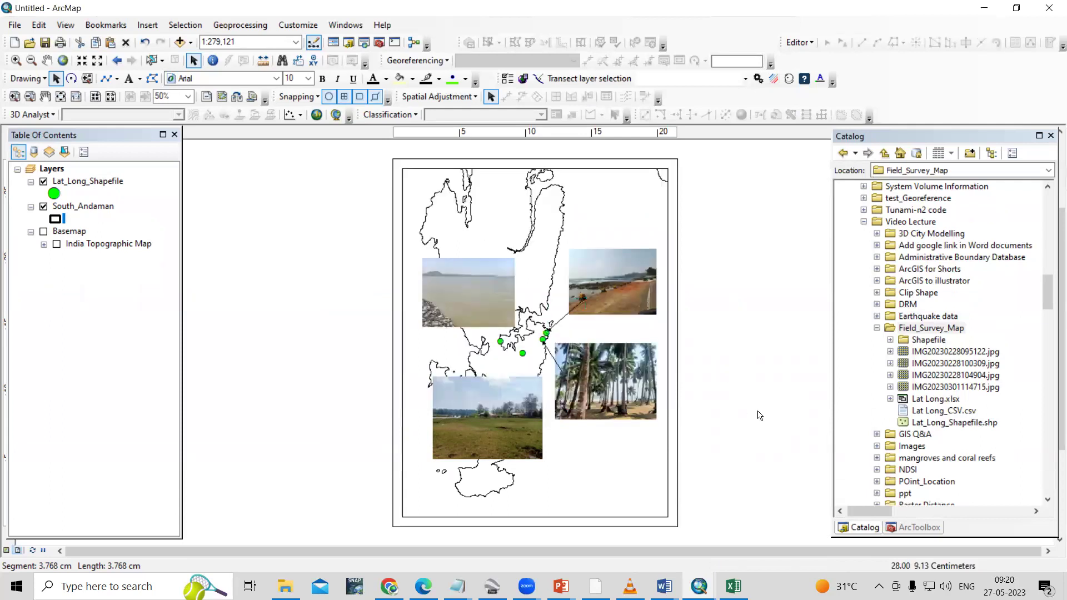
# Draw end-arrow lines from the green field photo to the southern survey point and from the shoreline photo to the western one.
pyautogui.click(106, 79)
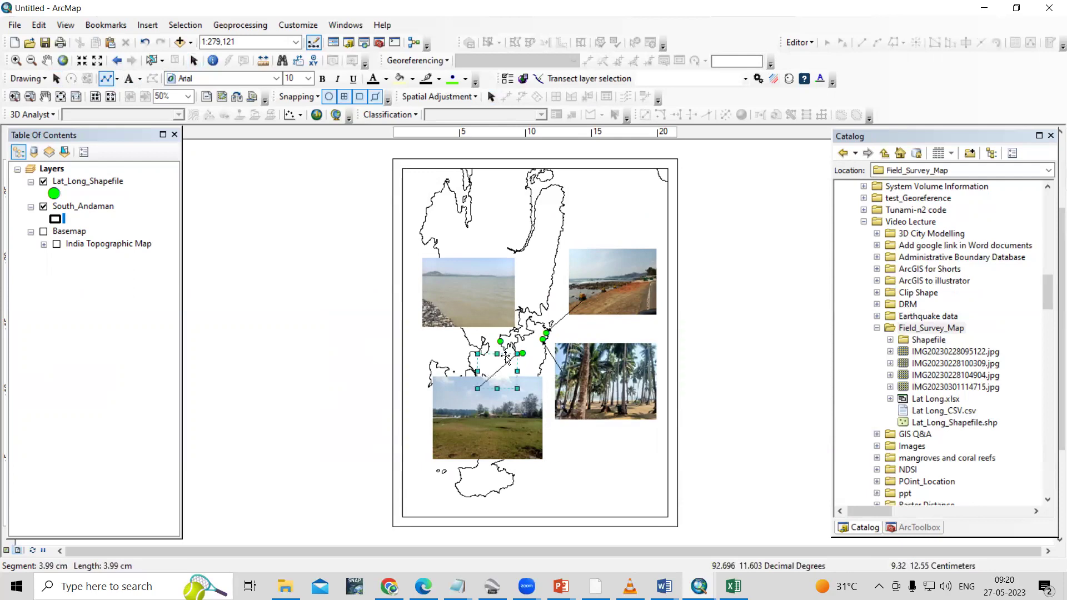
pyautogui.doubleClick(518, 354)
pyautogui.rightClick(503, 355)
pyautogui.click(547, 352)
pyautogui.click(587, 341)
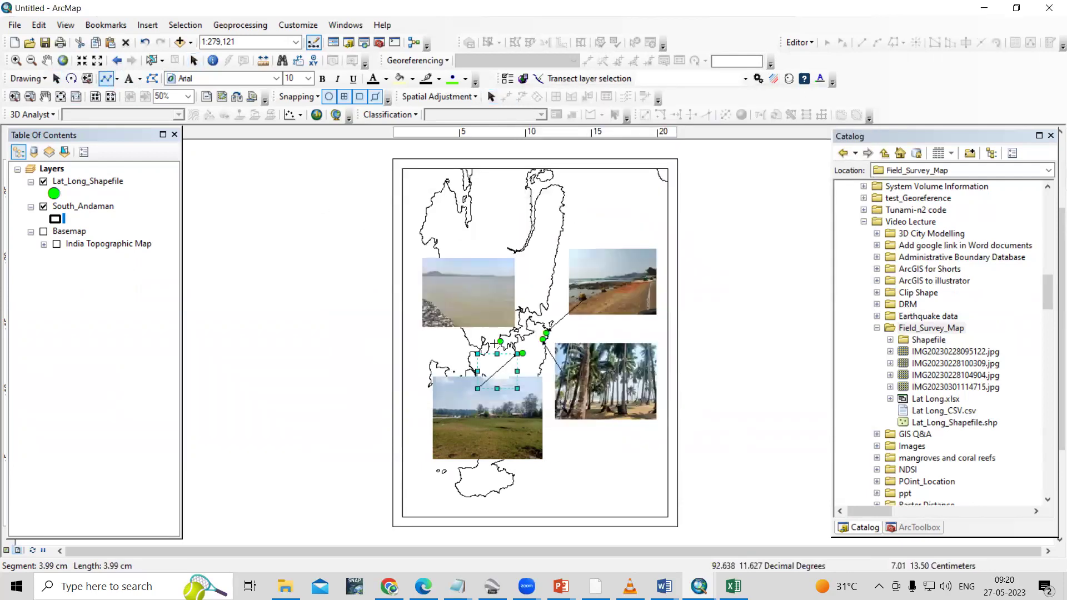
pyautogui.rightClick(508, 73)
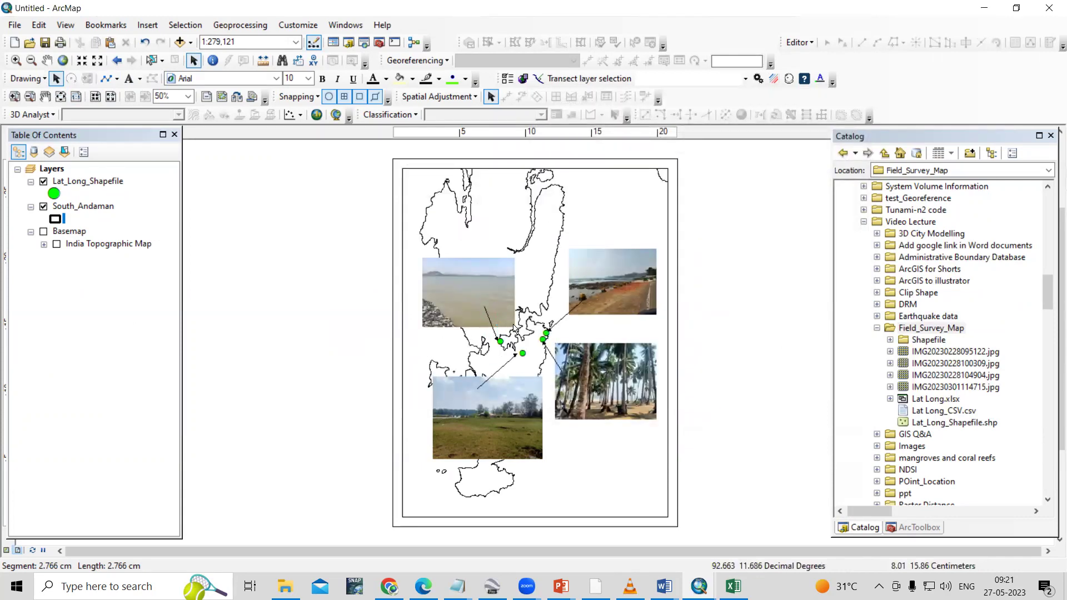
# Turn on the Basemap group and its India Topographic Map layer.
pyautogui.click(44, 232)
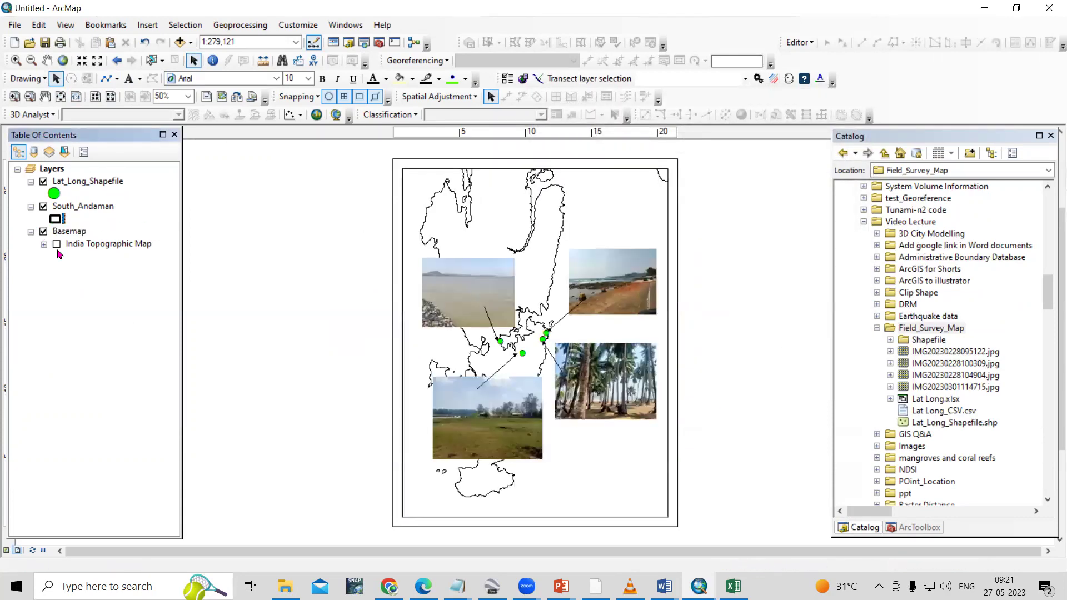
pyautogui.click(56, 244)
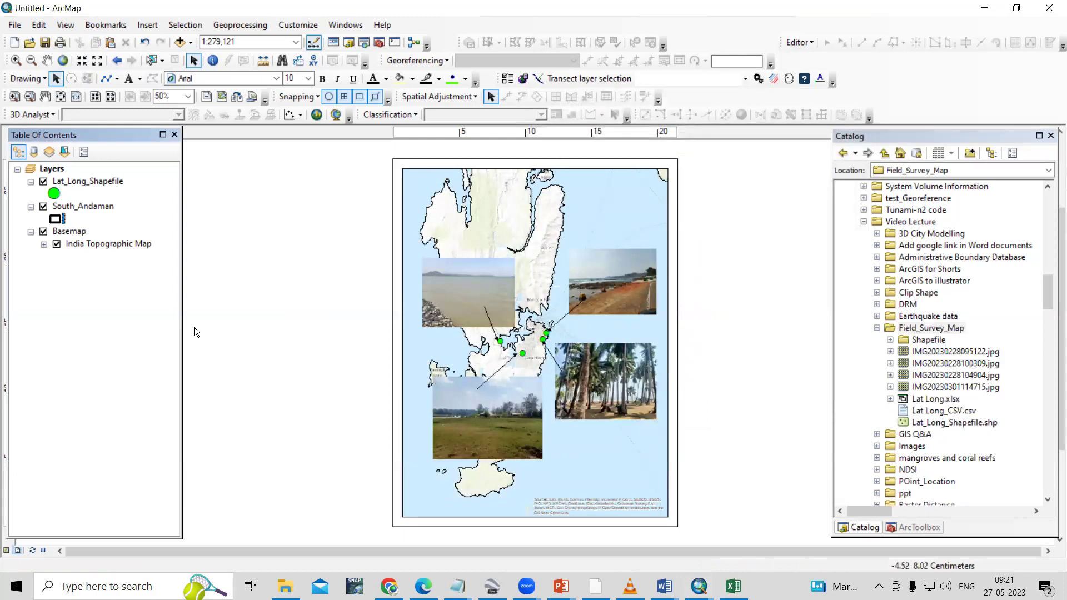
# Add a labels-only graticule to the Layers data frame, with parallels and meridians every 10 minutes and a simple border at its edge.
pyautogui.rightClick(56, 172)
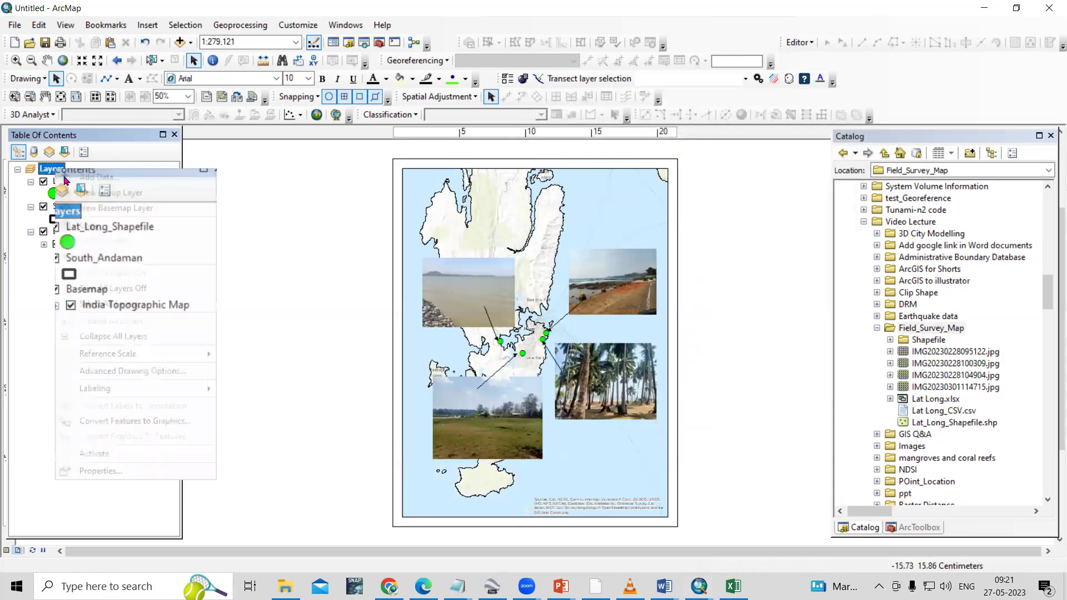
pyautogui.click(153, 470)
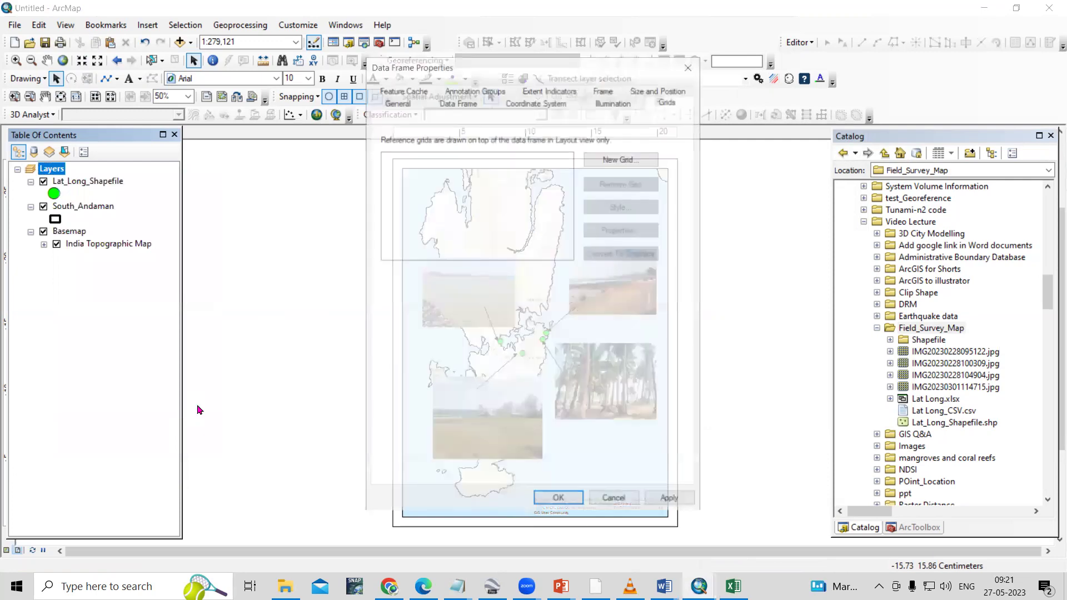
pyautogui.click(632, 160)
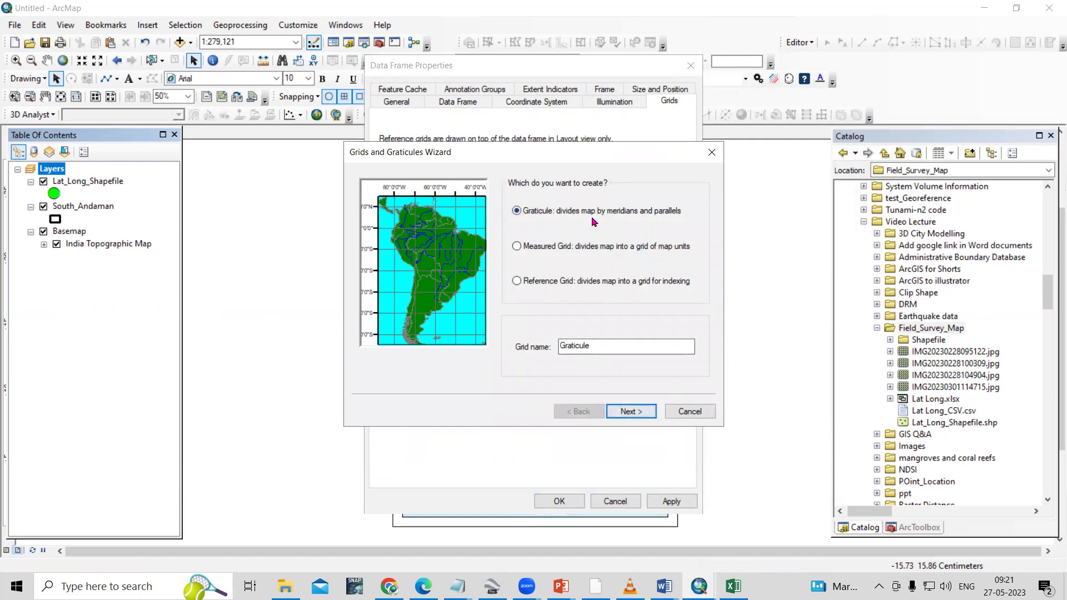
pyautogui.click(631, 419)
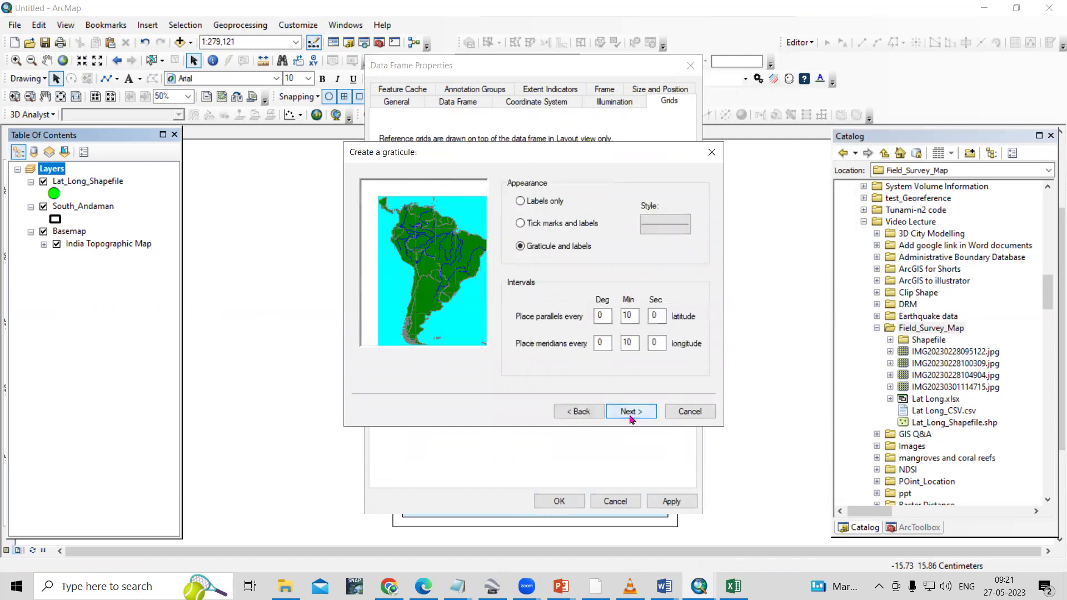
pyautogui.click(520, 204)
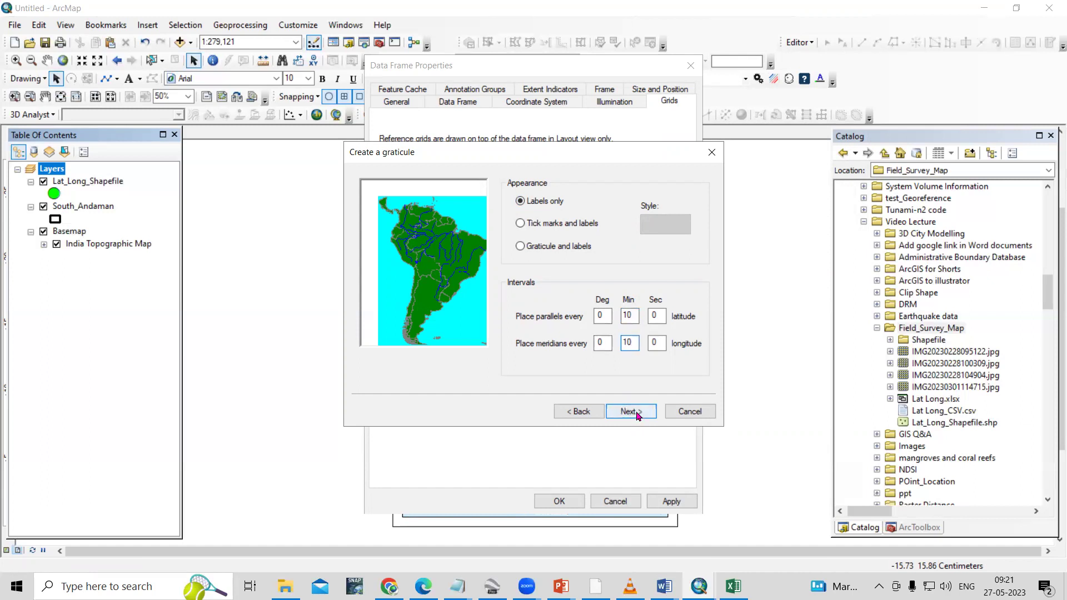
pyautogui.click(635, 417)
pyautogui.click(635, 412)
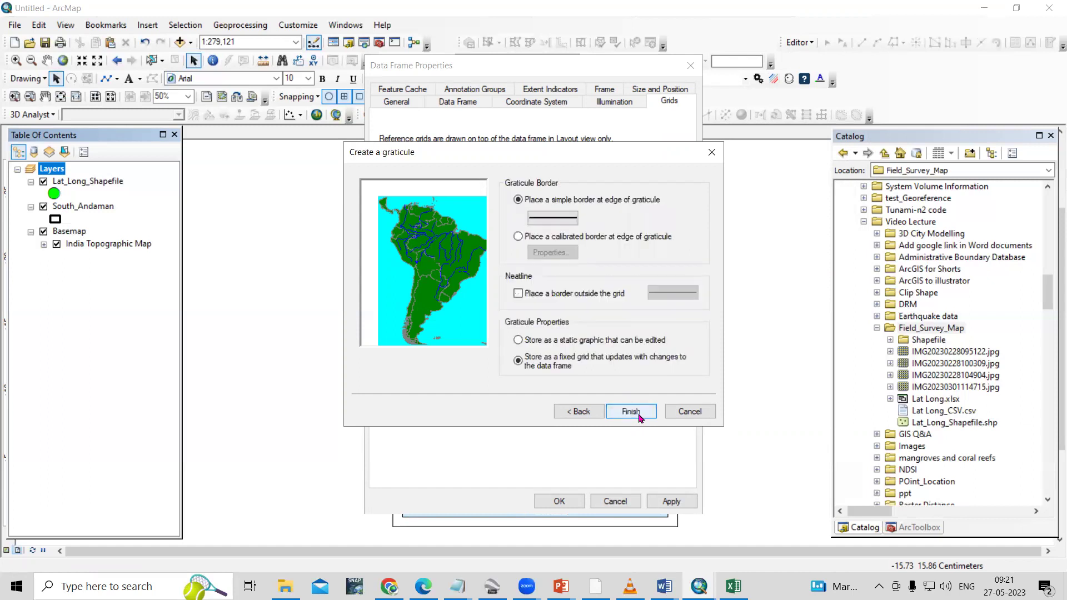
pyautogui.click(631, 411)
pyautogui.click(671, 501)
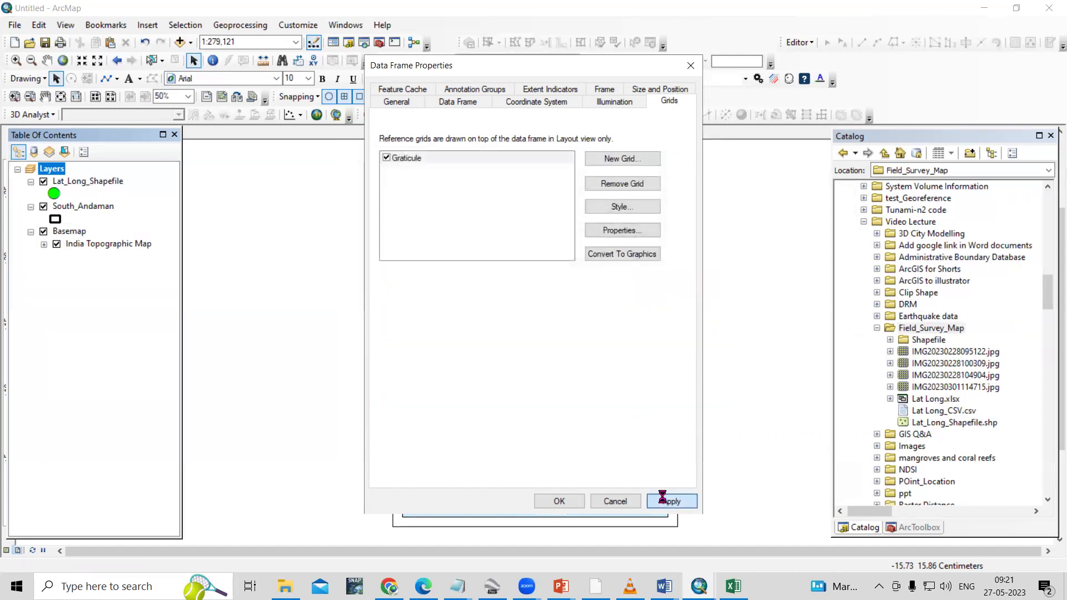
pyautogui.moveTo(593, 66); pyautogui.dragTo(930, 82)
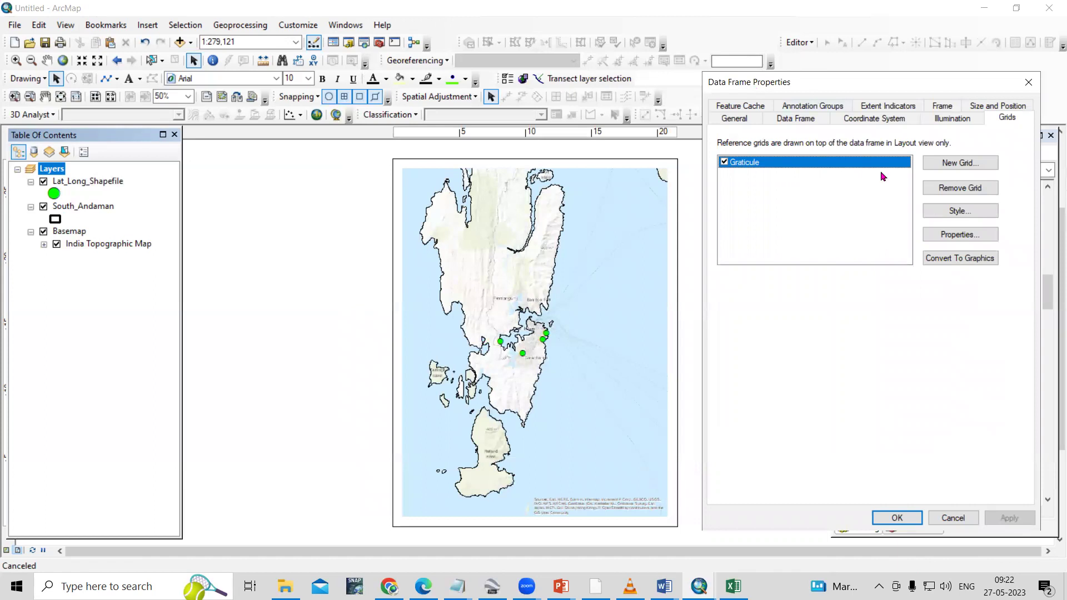
pyautogui.click(903, 517)
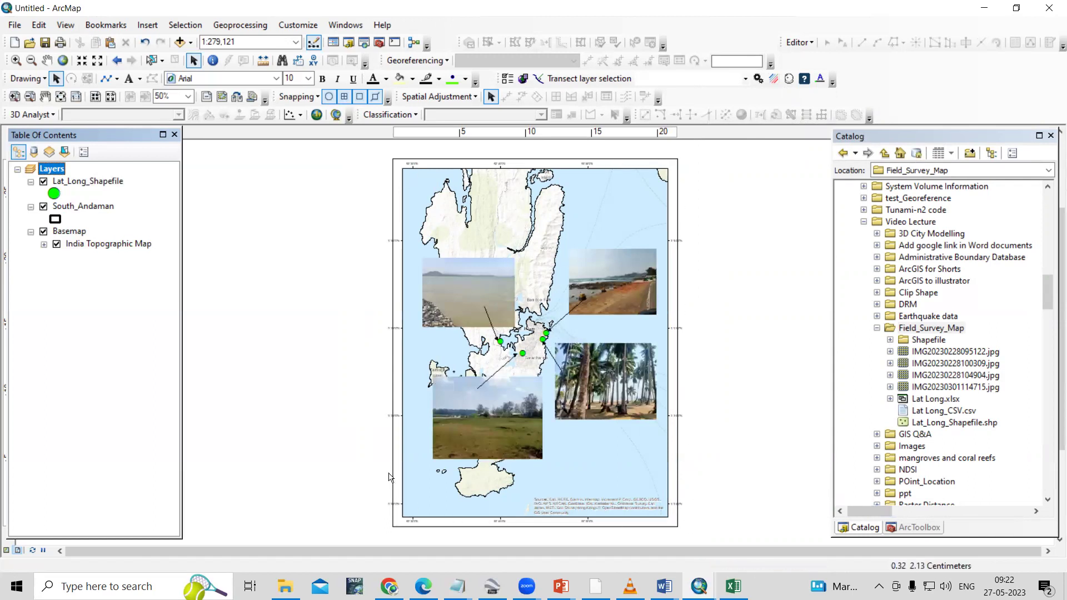
# Set the graticule labels to bold, size 12, with vertical orientation on the left and right axes.
pyautogui.rightClick(47, 172)
pyautogui.click(105, 470)
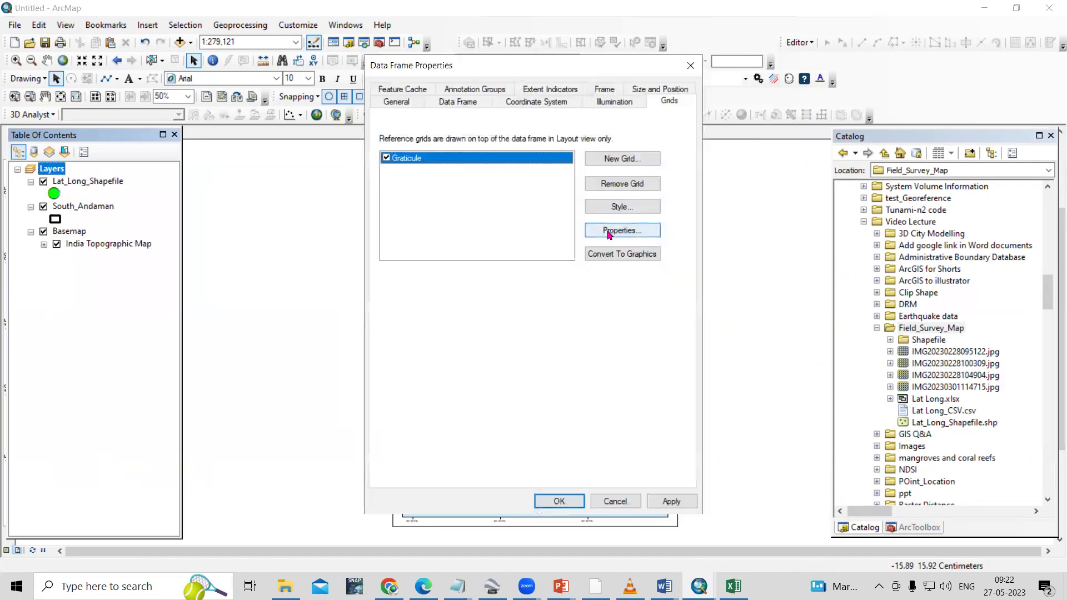
pyautogui.click(623, 230)
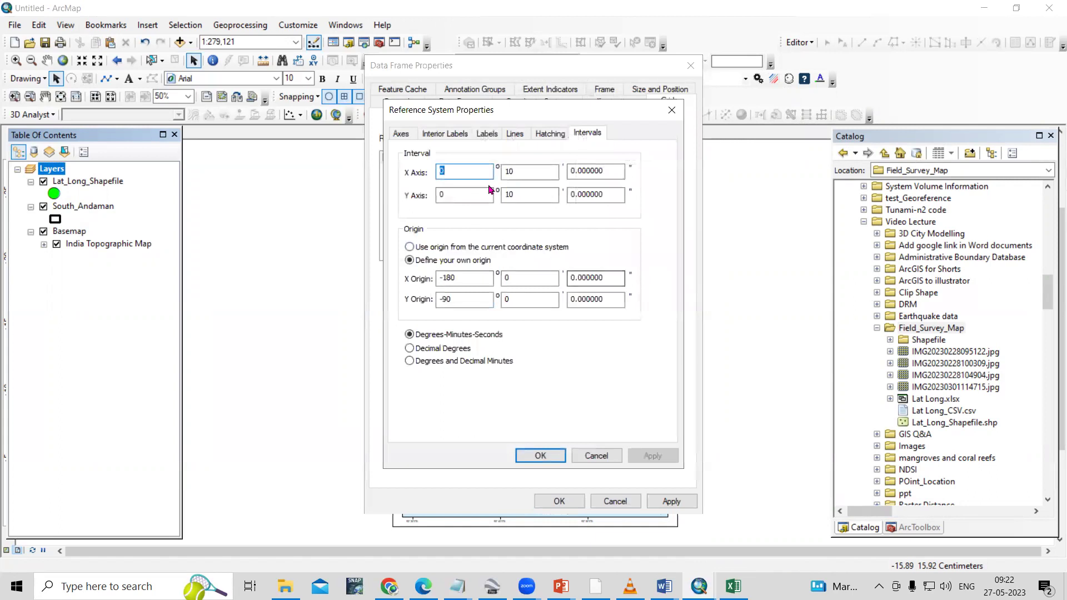
pyautogui.click(487, 134)
pyautogui.click(479, 267)
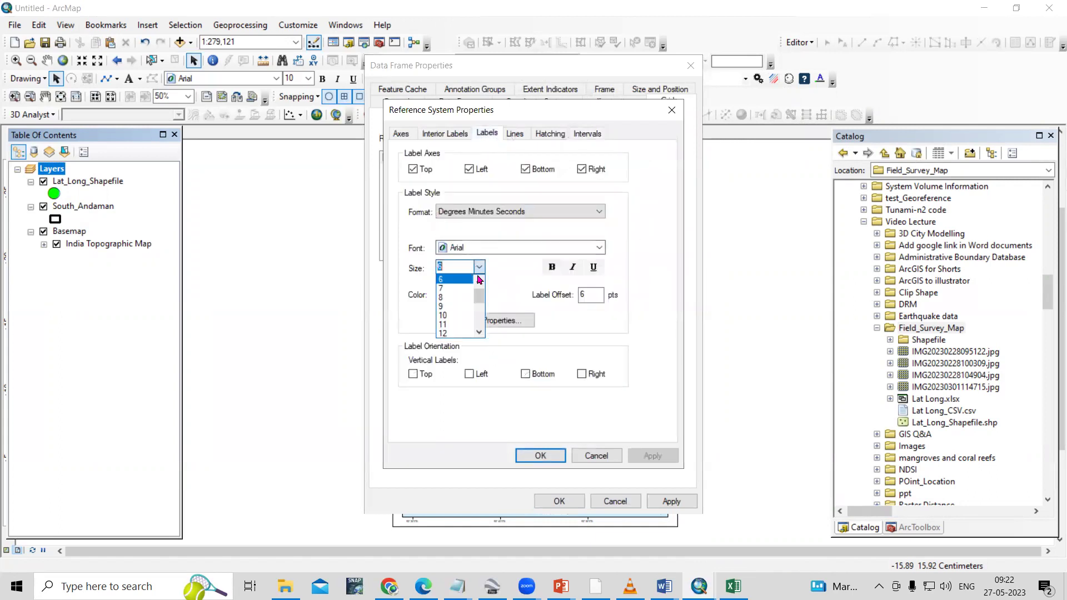
pyautogui.click(463, 334)
pyautogui.click(550, 268)
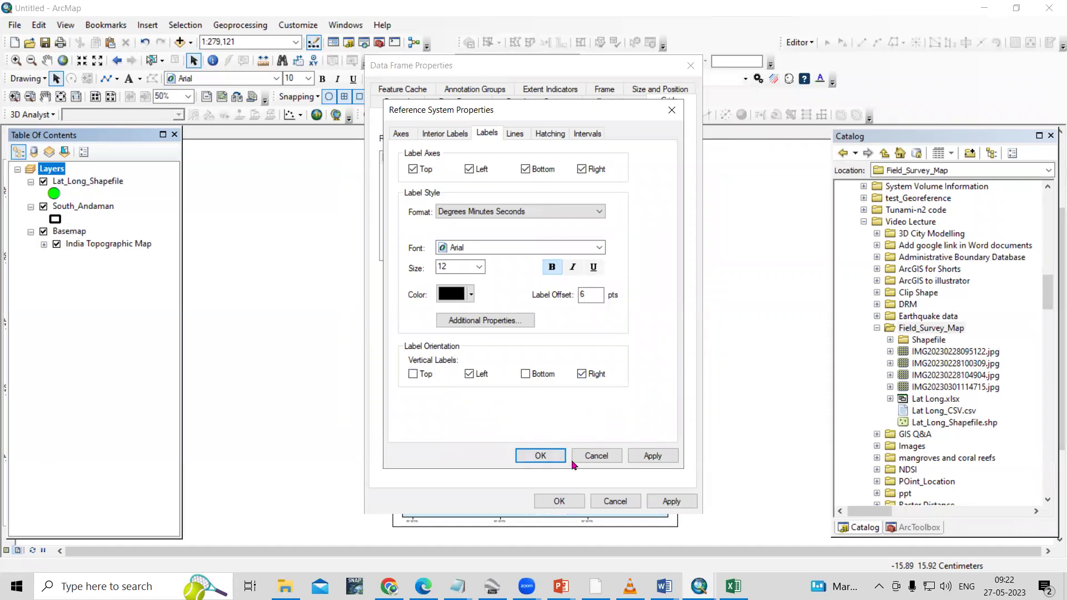
pyautogui.click(538, 456)
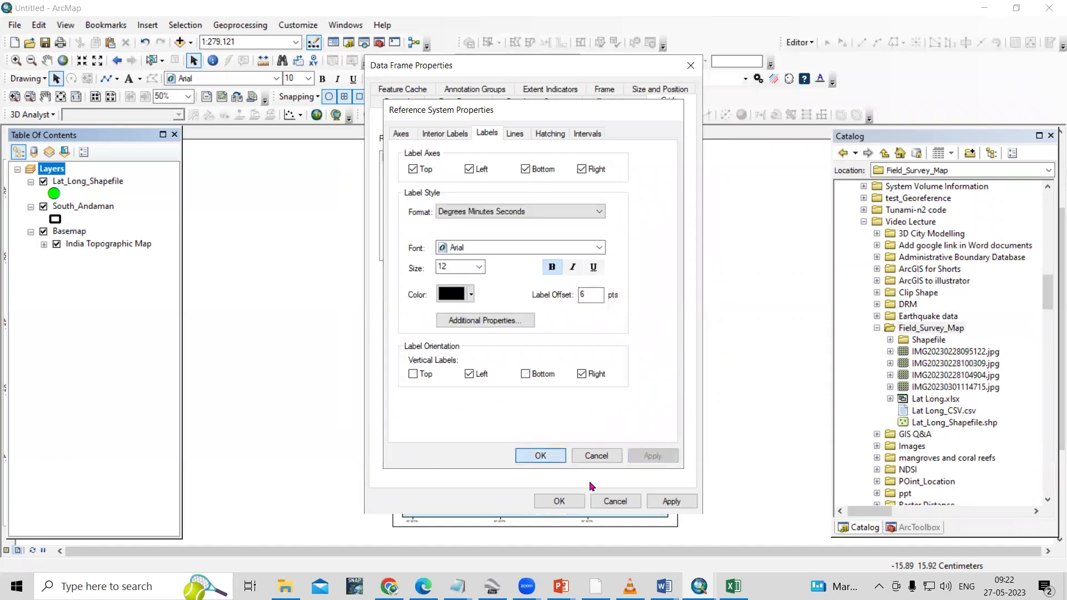
pyautogui.click(677, 504)
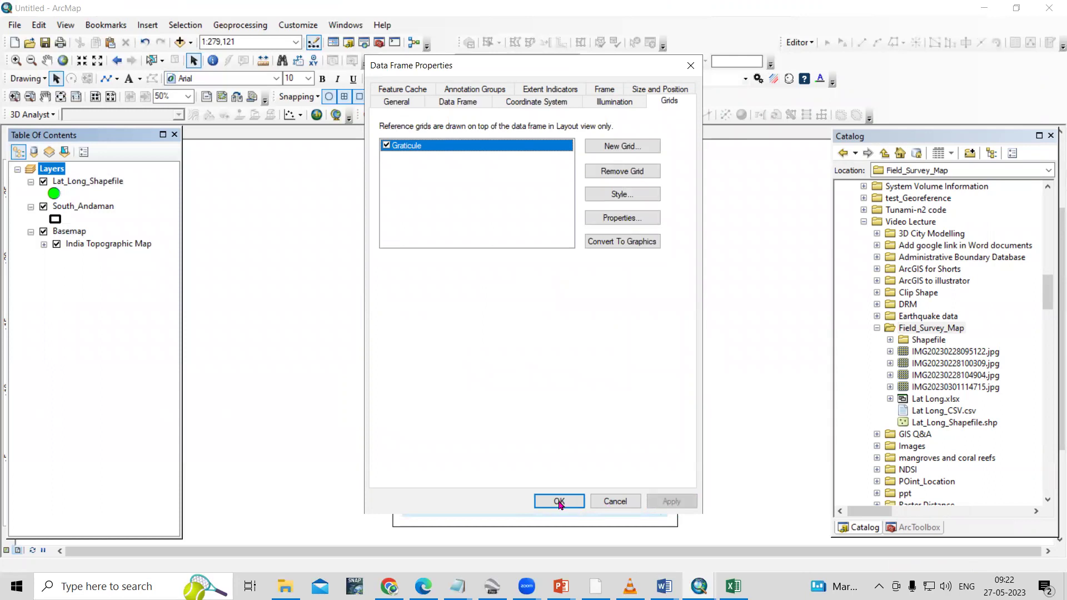
pyautogui.click(559, 501)
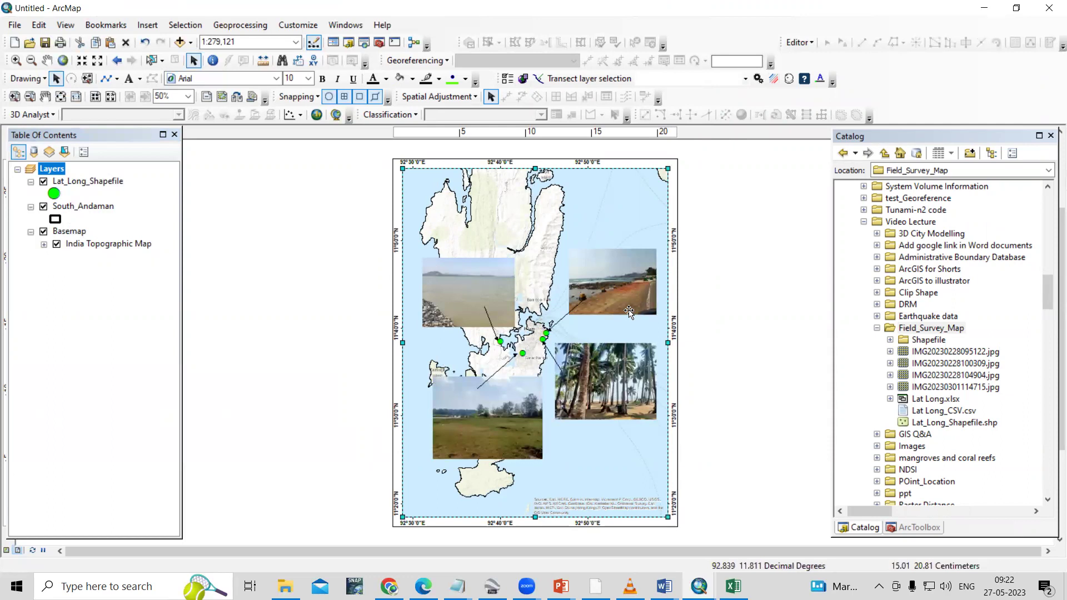
# Insert the service layer credits as dynamic text and move them off the page, beside the map's eastern edge.
pyautogui.click(148, 25)
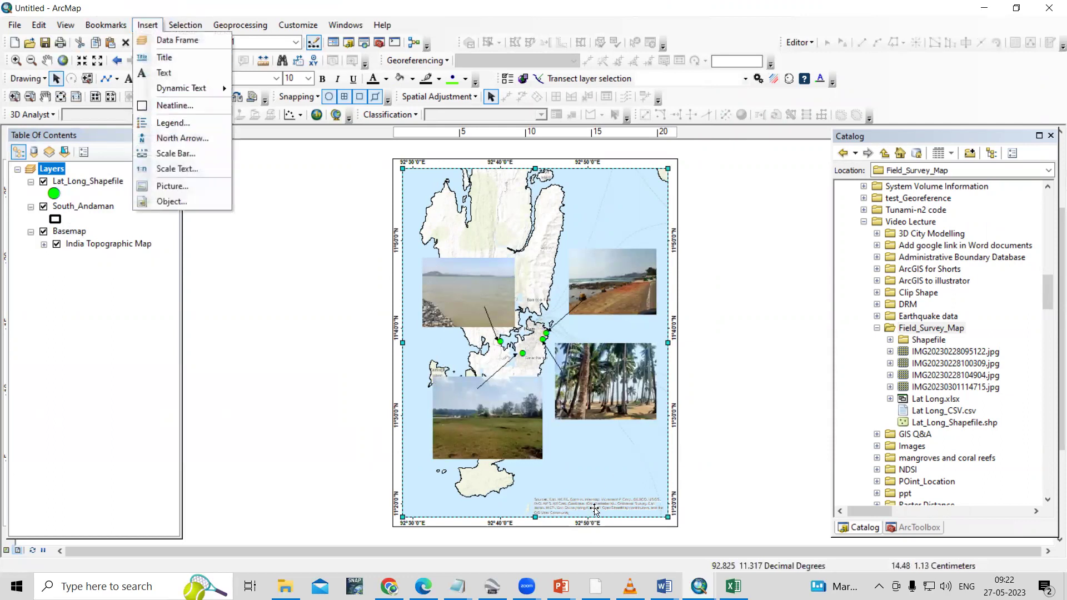
pyautogui.moveTo(205, 94)
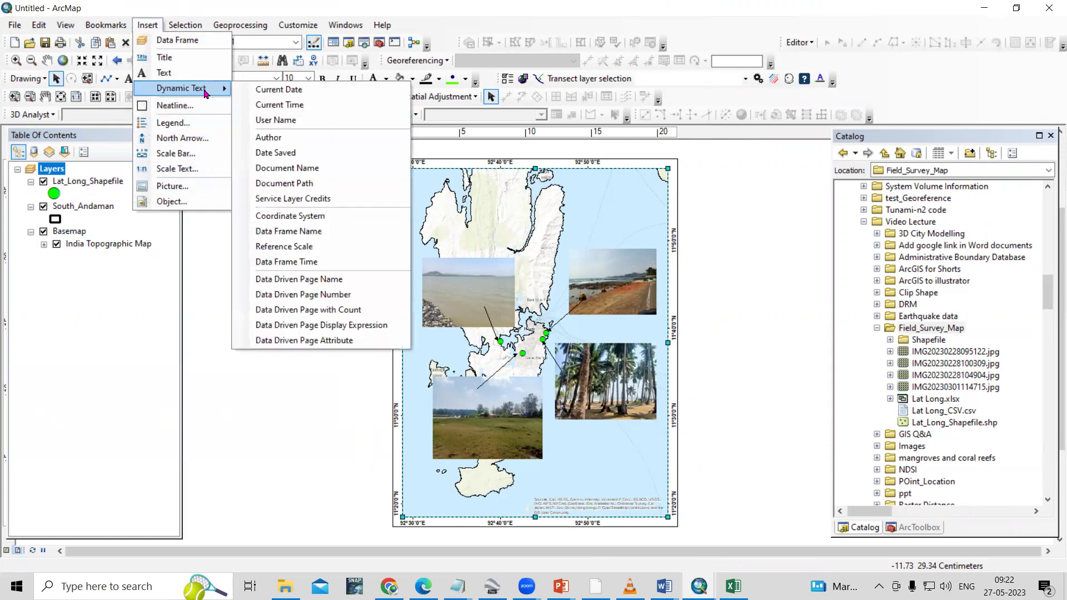
pyautogui.click(307, 203)
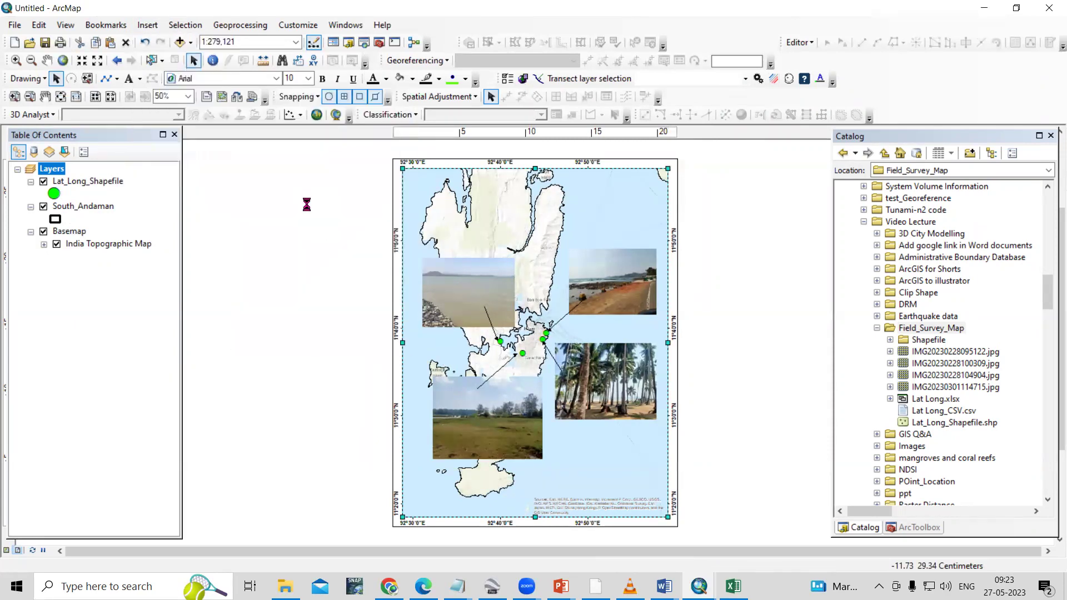
pyautogui.moveTo(577, 334); pyautogui.dragTo(776, 327)
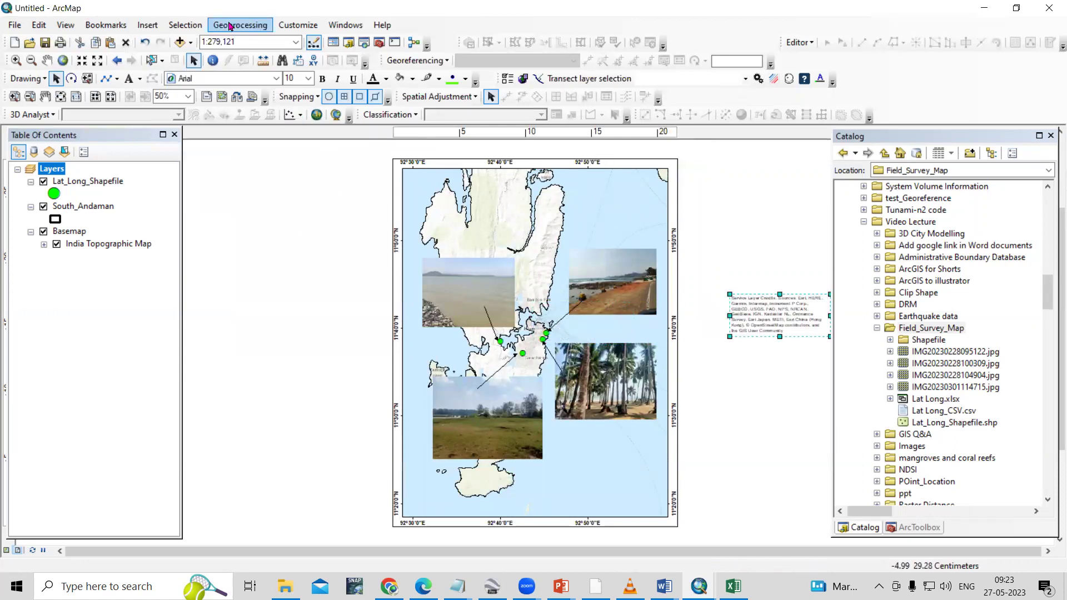
# Insert an Alternating Scale Bar 1 in kilometers and place it in the sea east of the southern island.
pyautogui.click(147, 25)
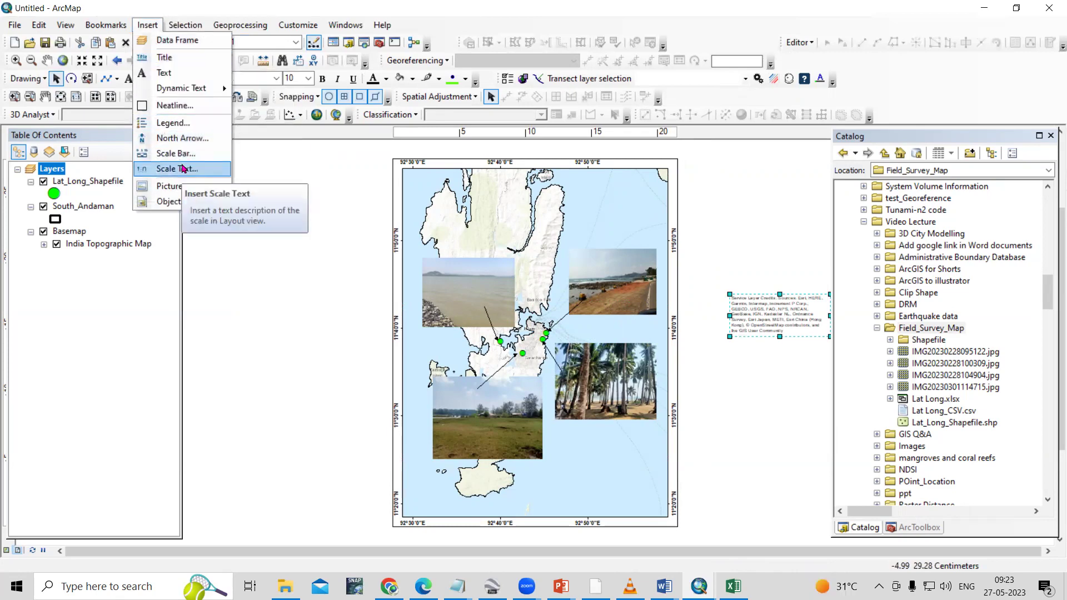
pyautogui.click(179, 162)
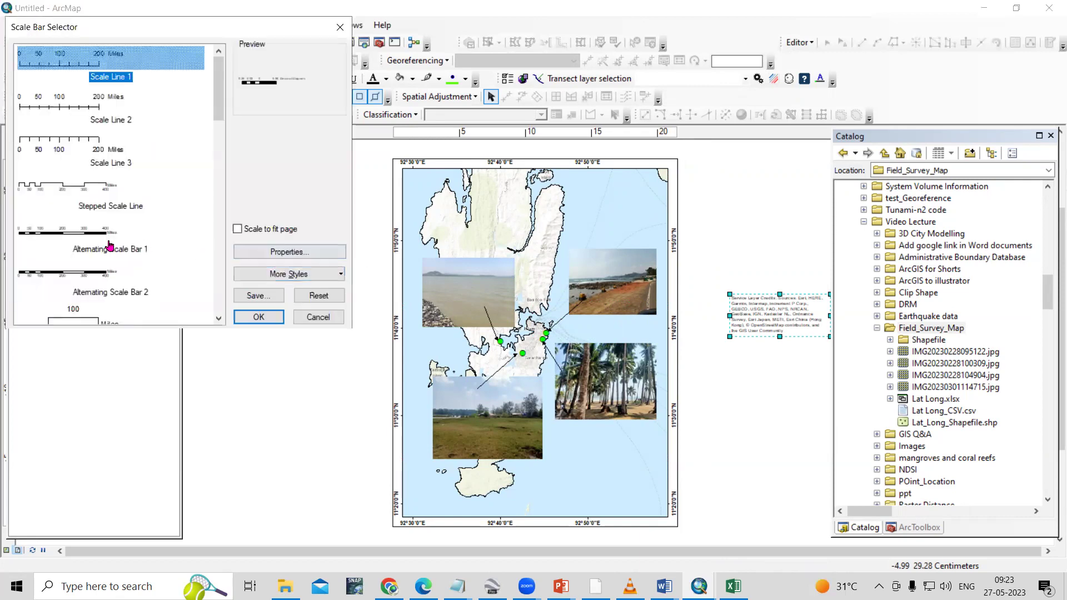
pyautogui.click(85, 238)
pyautogui.click(286, 252)
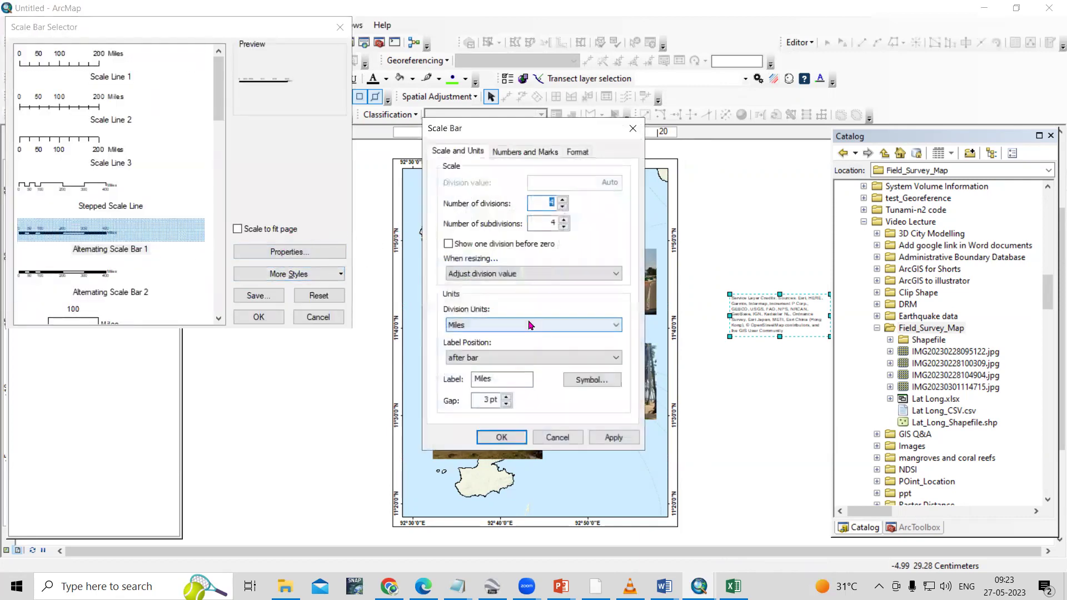
pyautogui.click(530, 325)
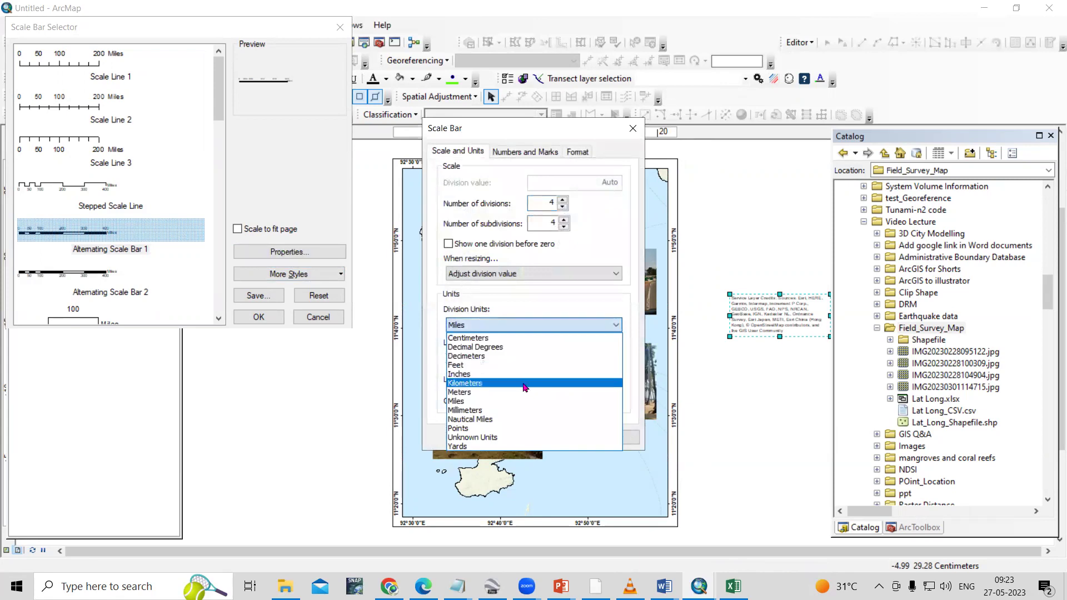
pyautogui.click(524, 384)
pyautogui.click(613, 438)
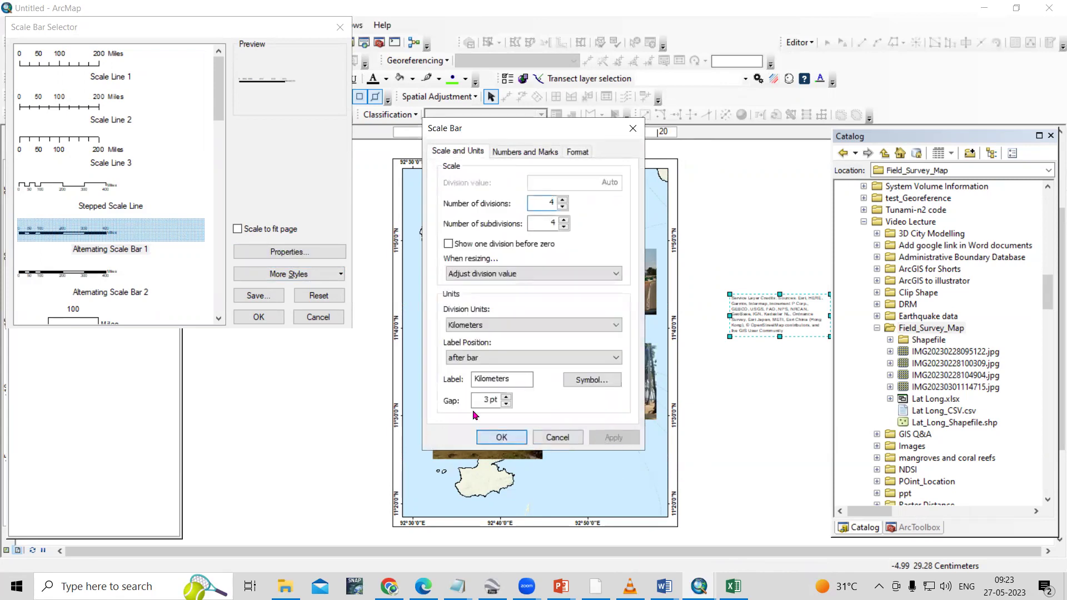
pyautogui.click(501, 437)
pyautogui.click(258, 317)
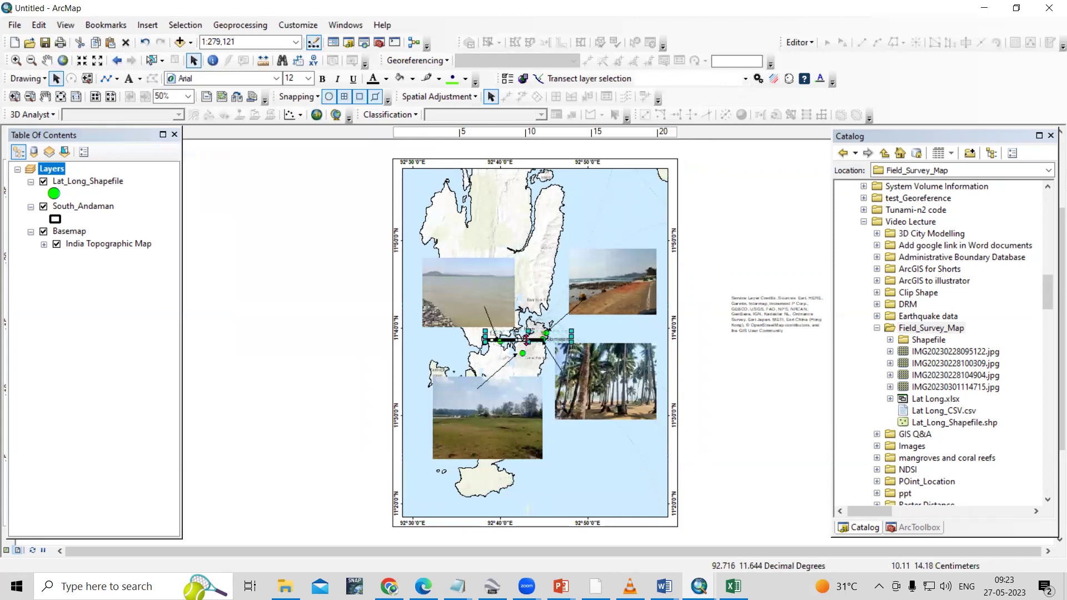
pyautogui.moveTo(527, 339); pyautogui.dragTo(577, 487)
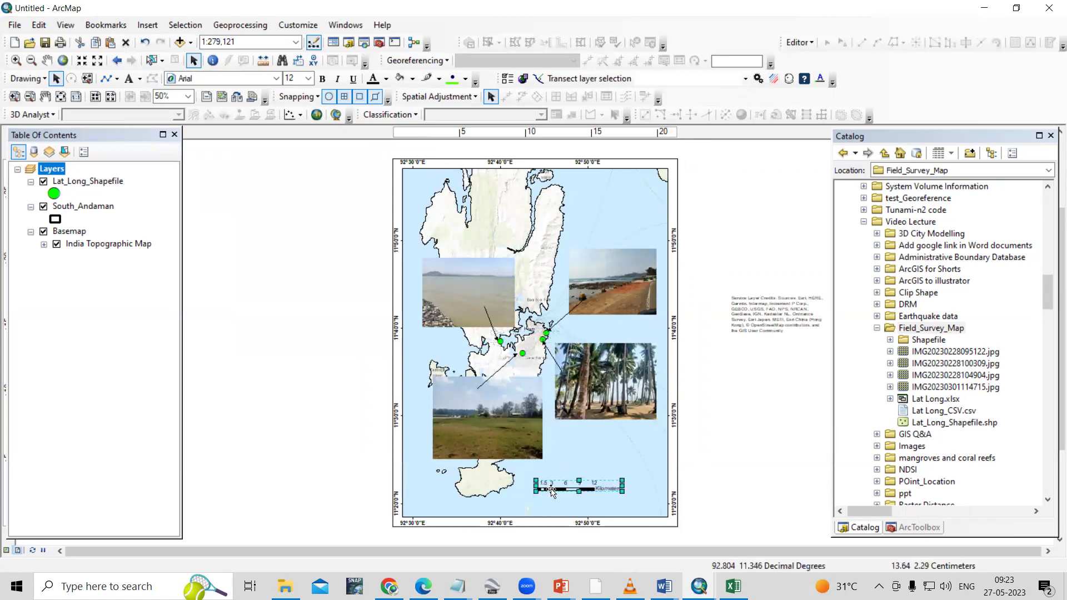
# Set the scale bar to 2 divisions and 2 subdivisions.
pyautogui.rightClick(576, 487)
pyautogui.click(682, 481)
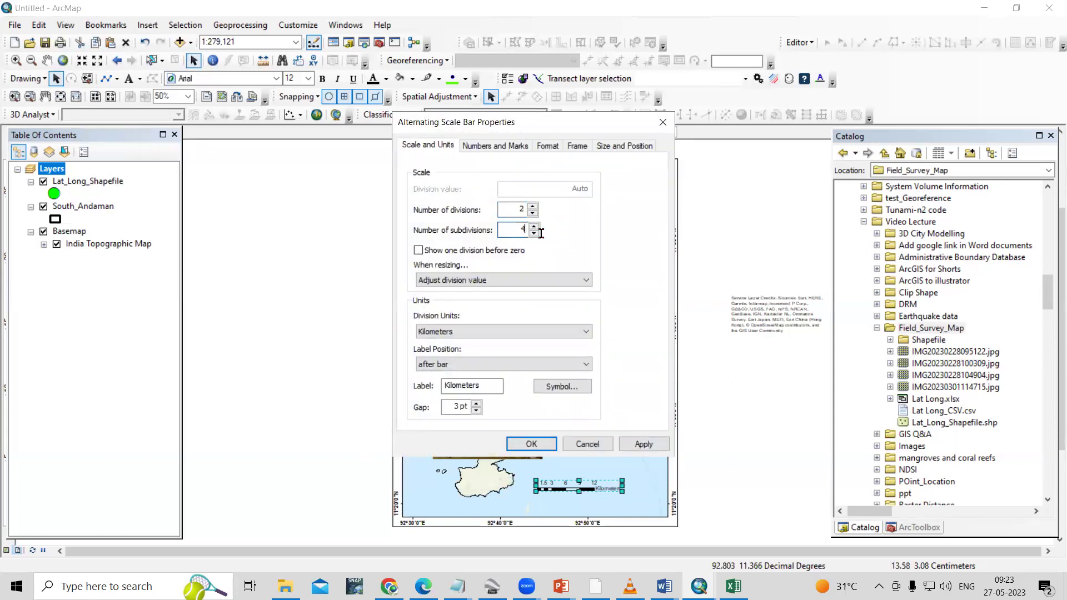
pyautogui.click(642, 444)
pyautogui.click(538, 444)
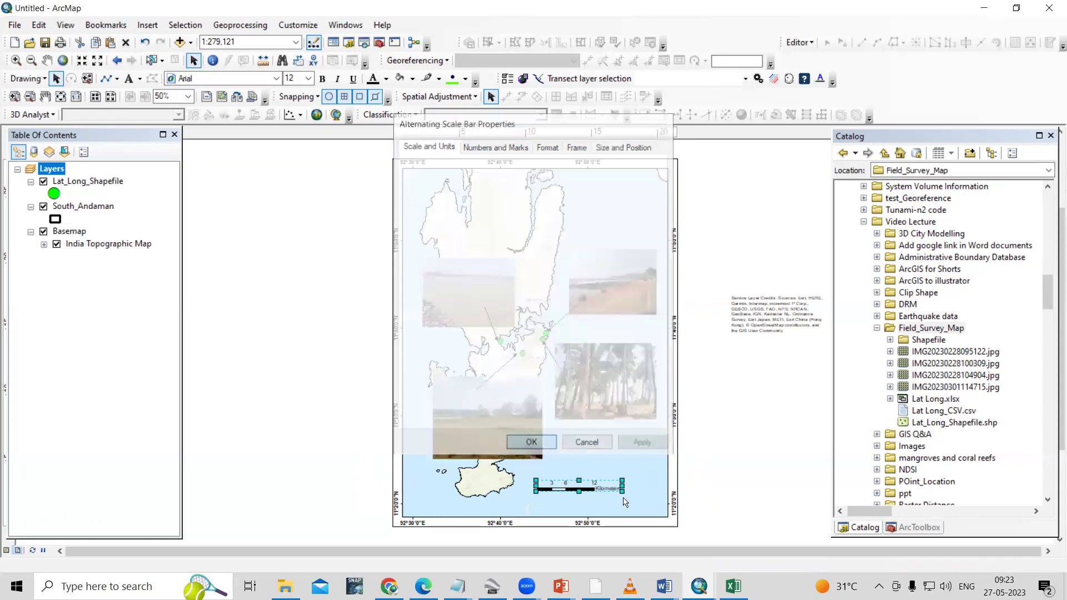
# Insert a compass-rose north arrow and place it, enlarged, in the sea above the coastal road photo.
pyautogui.click(148, 25)
pyautogui.click(189, 147)
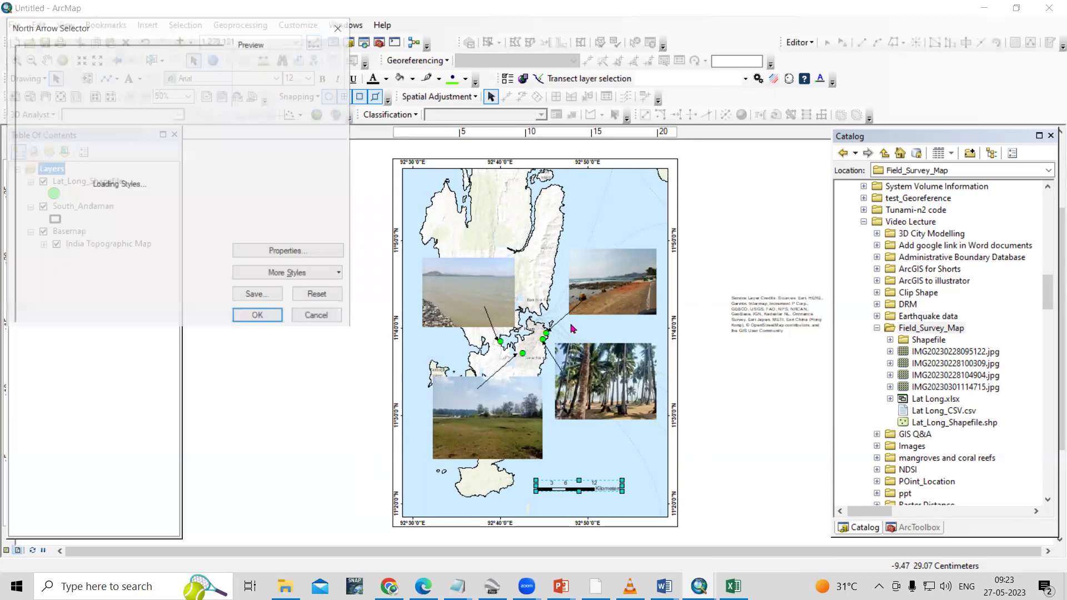
pyautogui.click(49, 231)
pyautogui.click(259, 318)
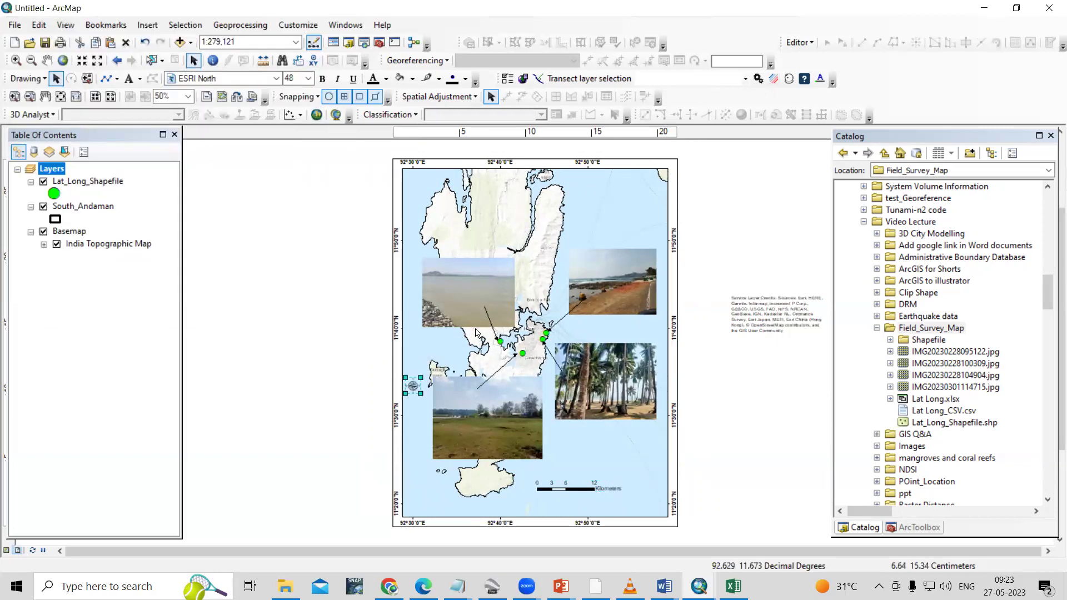
pyautogui.moveTo(415, 387); pyautogui.dragTo(609, 199)
pyautogui.click(705, 236)
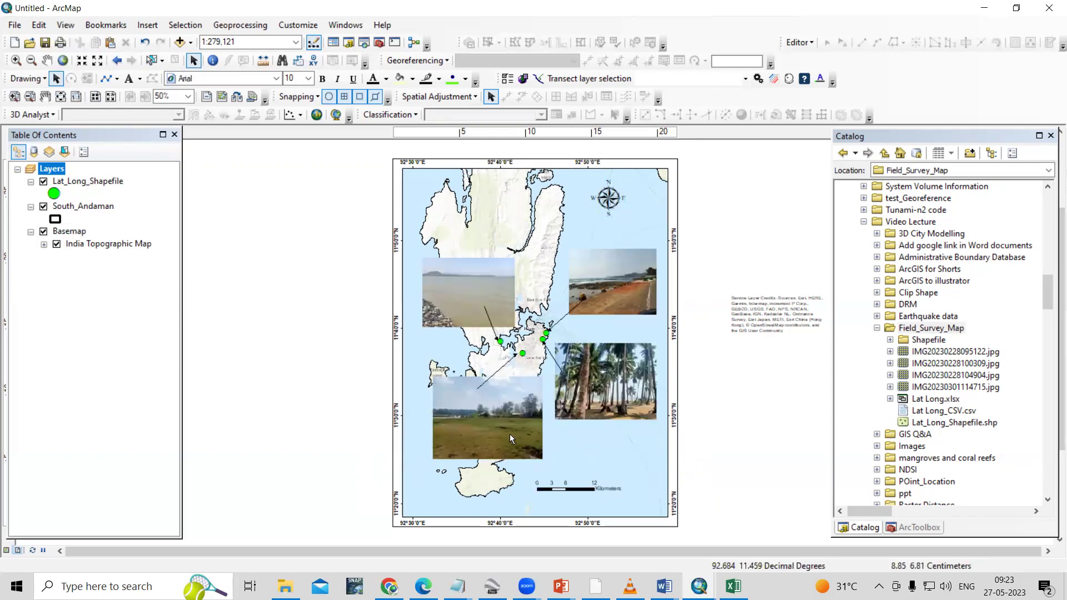
# Nudge the green field photo's arrow slightly so its tip sits closer to the southern survey point.
pyautogui.click(503, 366)
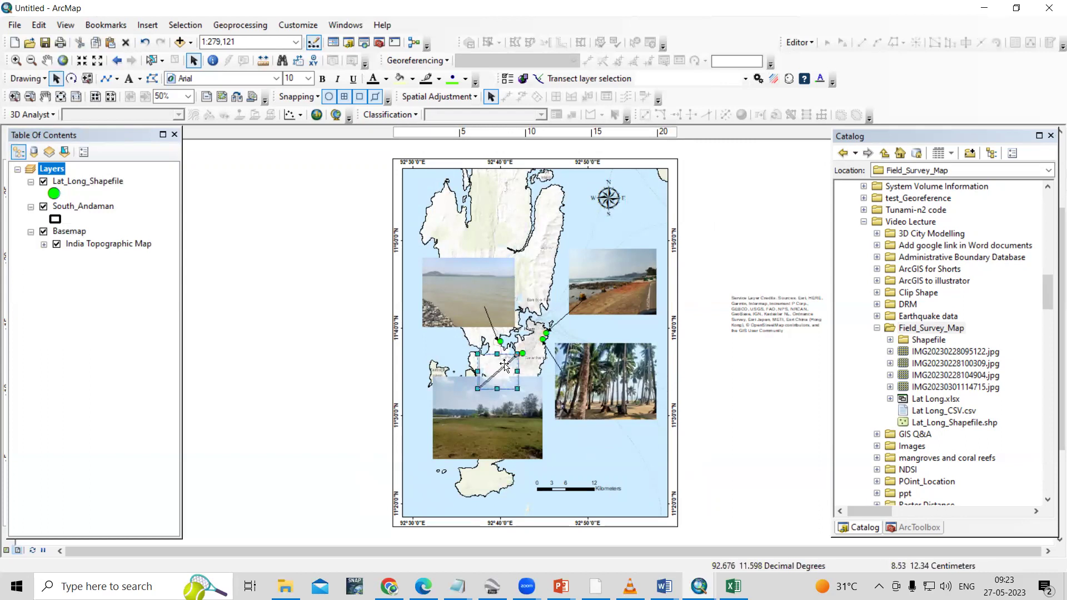
pyautogui.press('Escape')
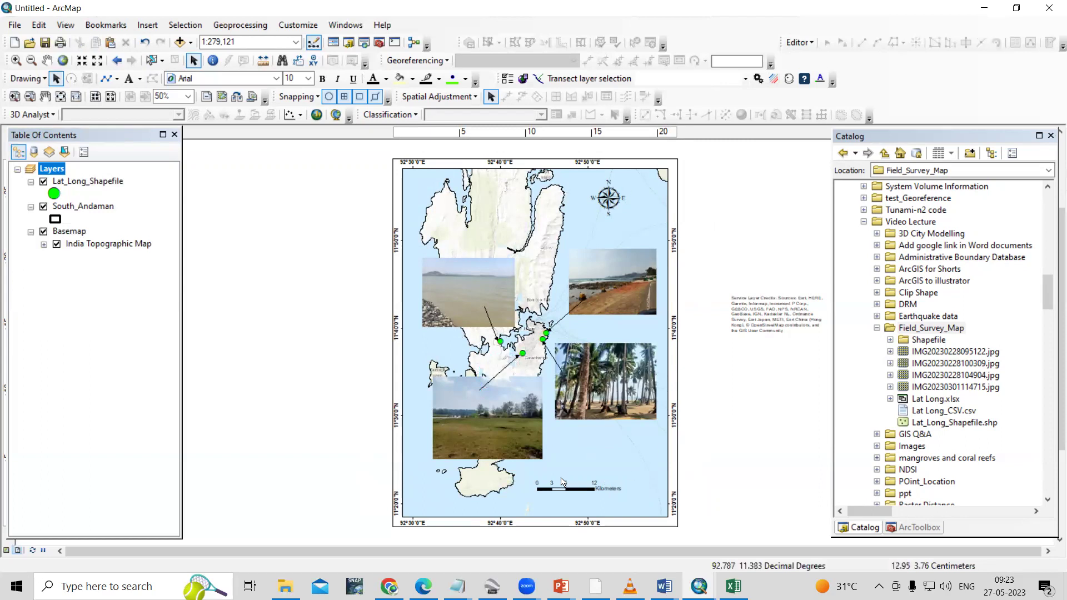
# Insert the map title "Filed Location Map" and position it near the upper edge of the map.
pyautogui.click(147, 25)
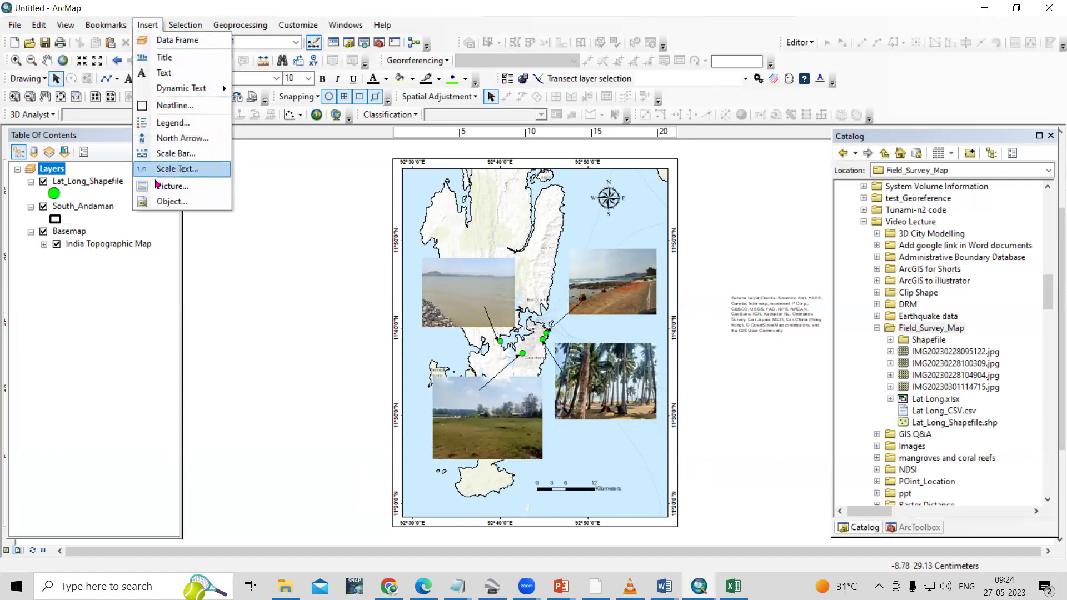
pyautogui.click(170, 63)
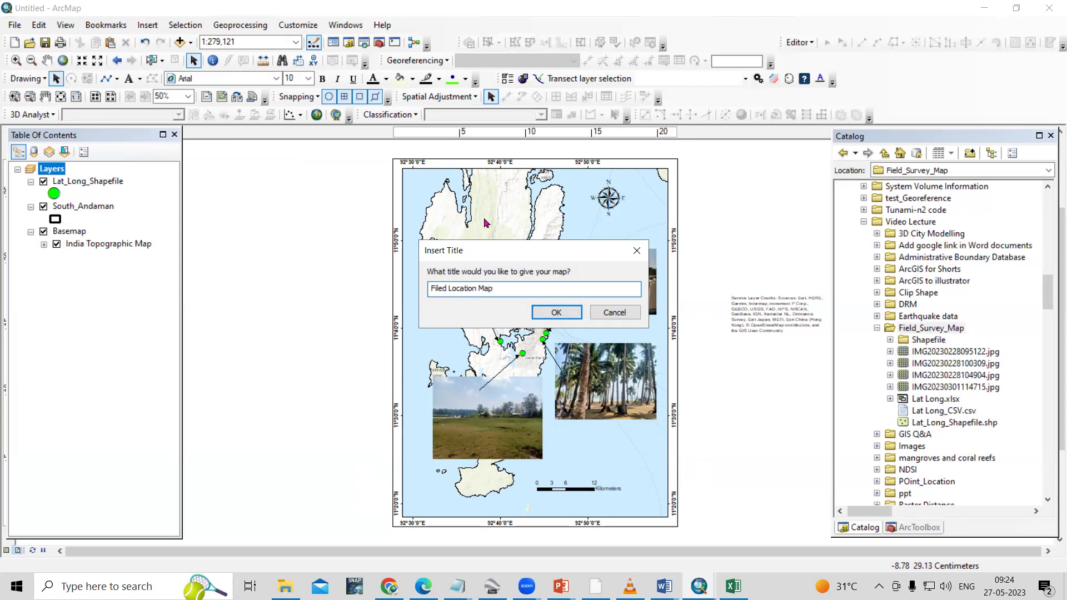
pyautogui.moveTo(531, 291); pyautogui.dragTo(313, 274)
pyautogui.click(548, 307)
pyautogui.moveTo(507, 199); pyautogui.dragTo(483, 189)
# Correct the title's text to "Field Location Map".
pyautogui.rightClick(485, 189)
pyautogui.click(530, 426)
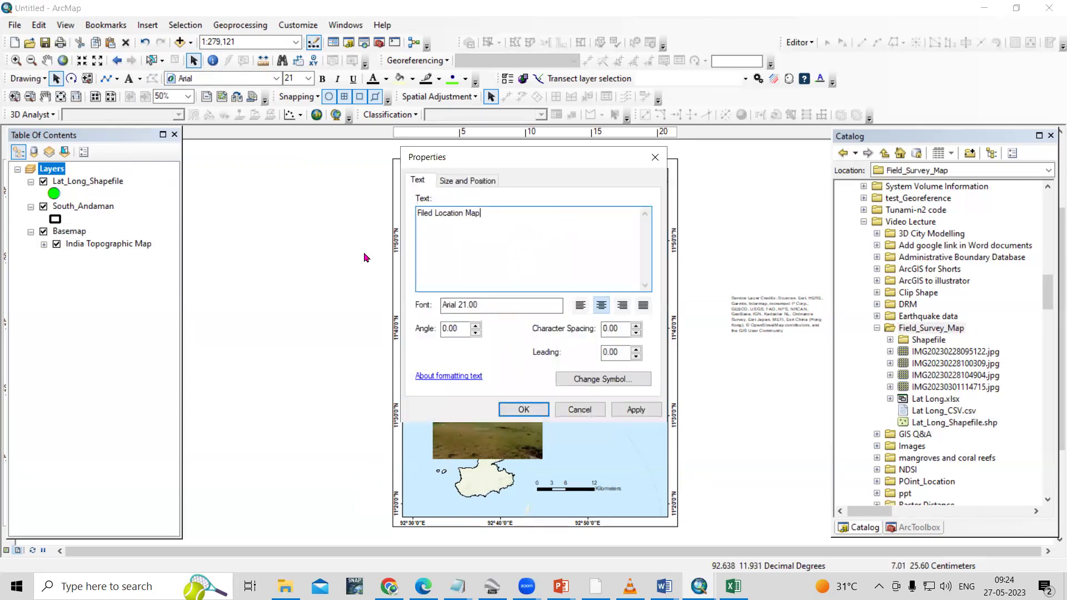
pyautogui.doubleClick(426, 215)
pyautogui.press('BackSpace')
pyautogui.write('Field')
pyautogui.click(633, 409)
pyautogui.click(530, 409)
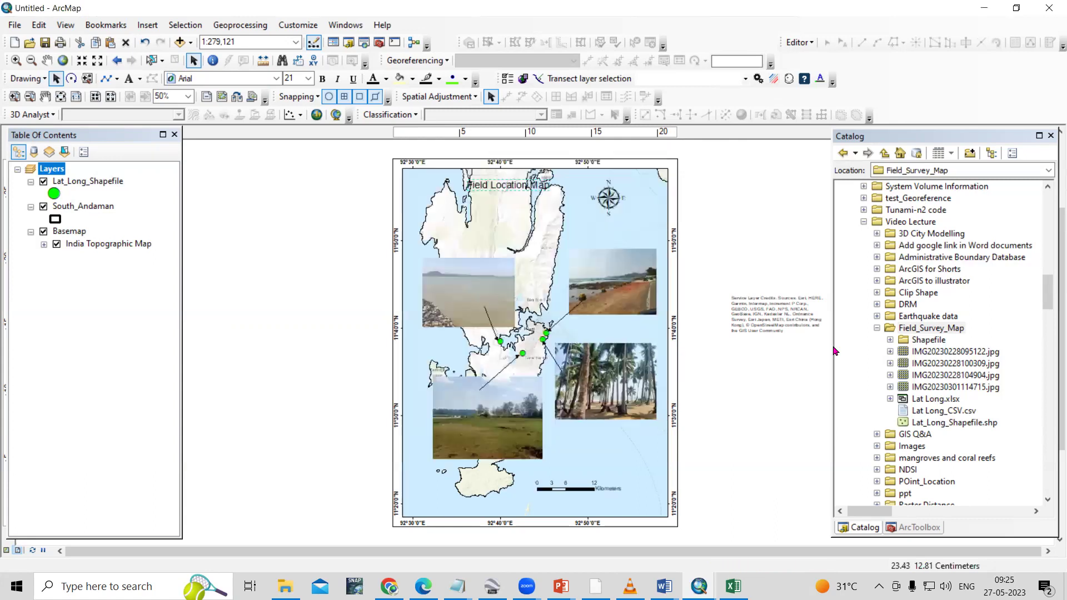
# Change the title's text symbol to dark purple Arial Black at size 28.
pyautogui.rightClick(507, 185)
pyautogui.click(555, 424)
pyautogui.click(611, 380)
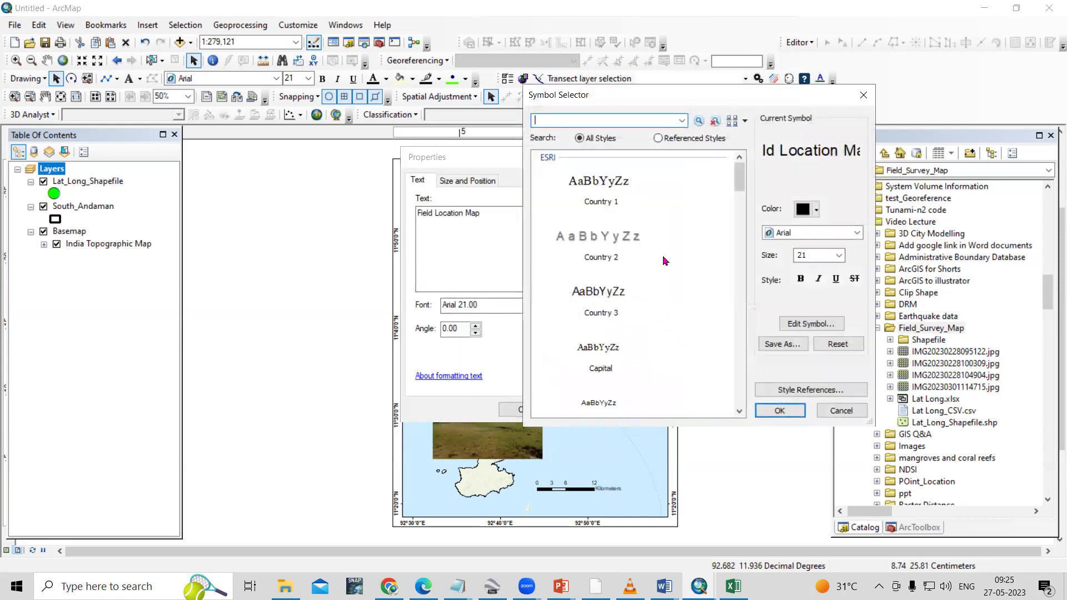
pyautogui.click(803, 209)
pyautogui.click(938, 309)
pyautogui.click(859, 234)
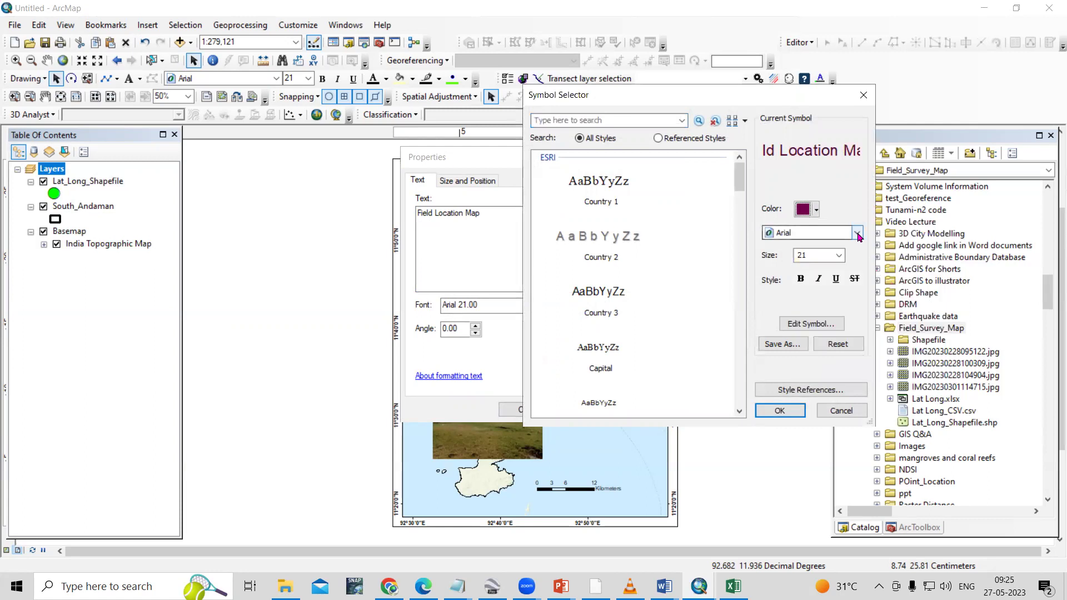
pyautogui.click(841, 268)
pyautogui.click(839, 255)
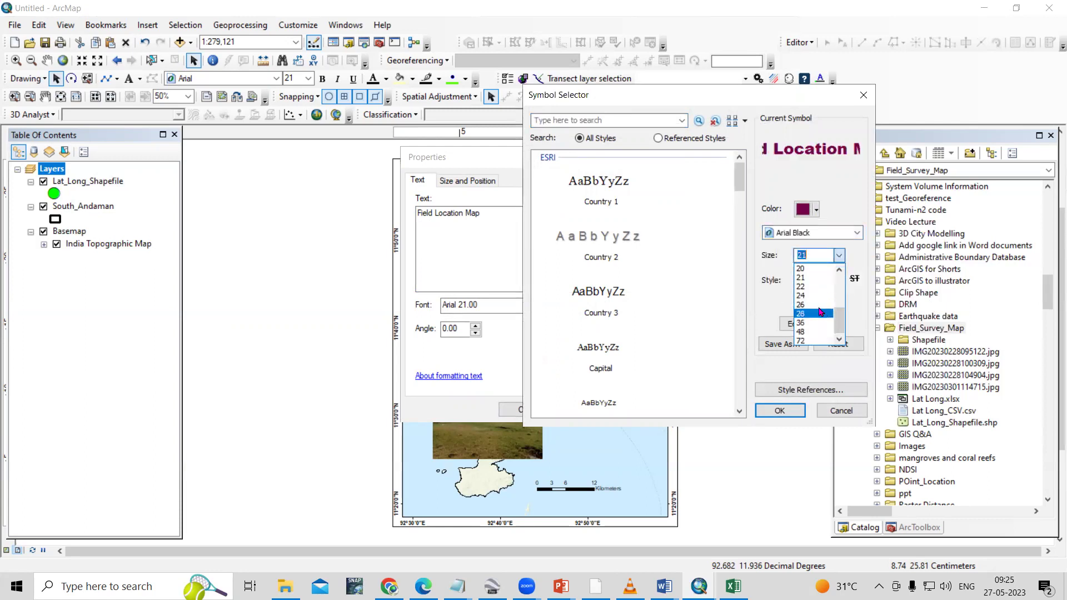
pyautogui.click(818, 315)
pyautogui.click(777, 410)
pyautogui.moveTo(536, 157); pyautogui.dragTo(829, 157)
pyautogui.click(819, 406)
# Centre the title across the upper part of the map and shift the north arrow closer to the northeast corner.
pyautogui.moveTo(503, 196); pyautogui.dragTo(538, 191)
pyautogui.moveTo(615, 205); pyautogui.dragTo(643, 211)
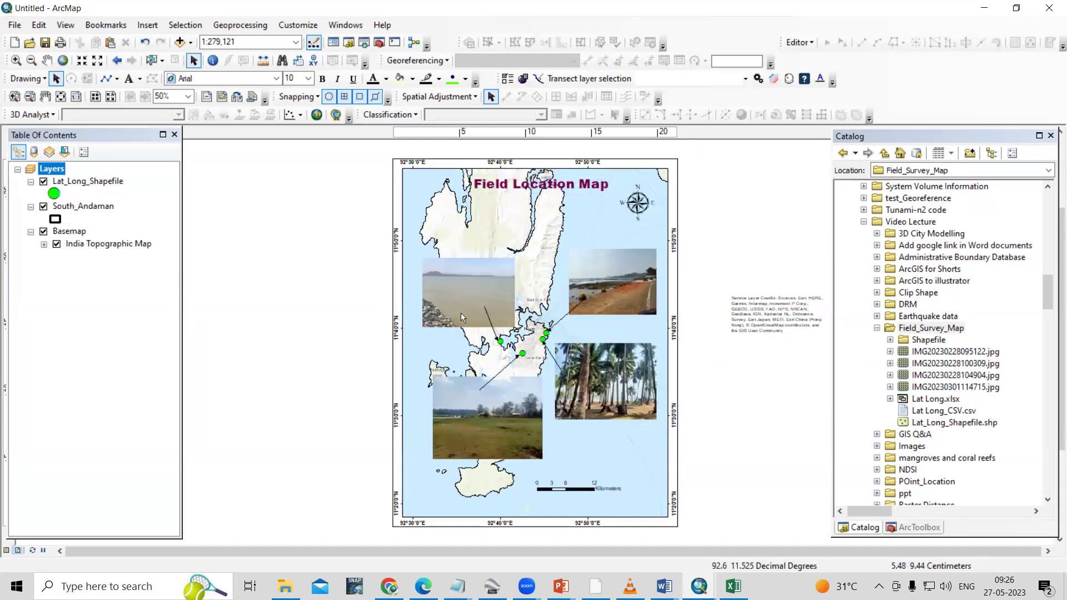
pyautogui.click(14, 26)
pyautogui.rightClick(13, 42)
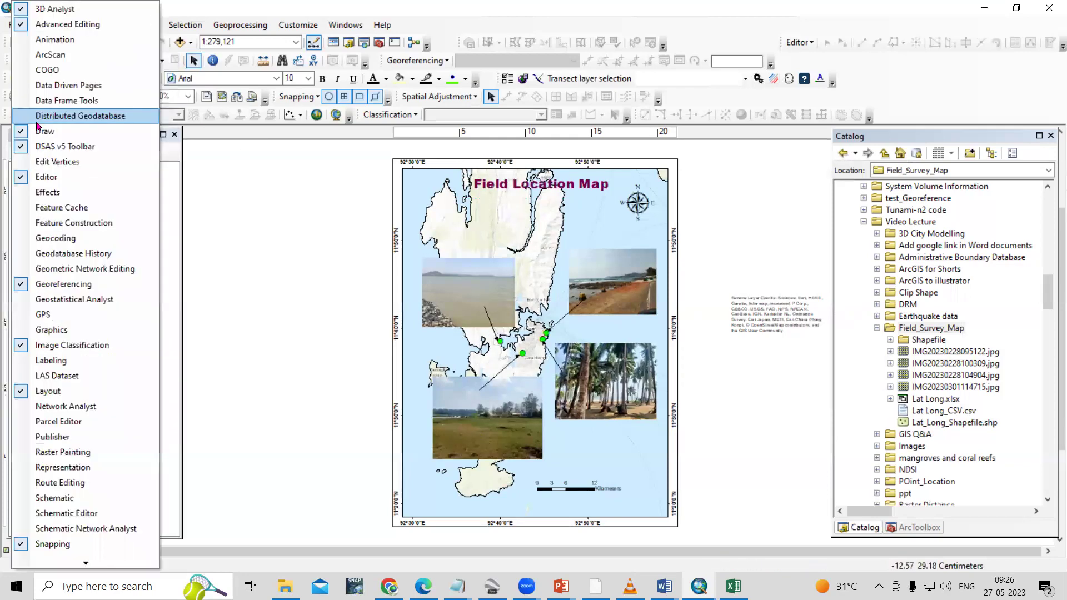
pyautogui.press('Escape')
# Export the map layout as a 300 dpi JPEG named Field_Map in the Field_Survey_Map folder.
pyautogui.click(14, 25)
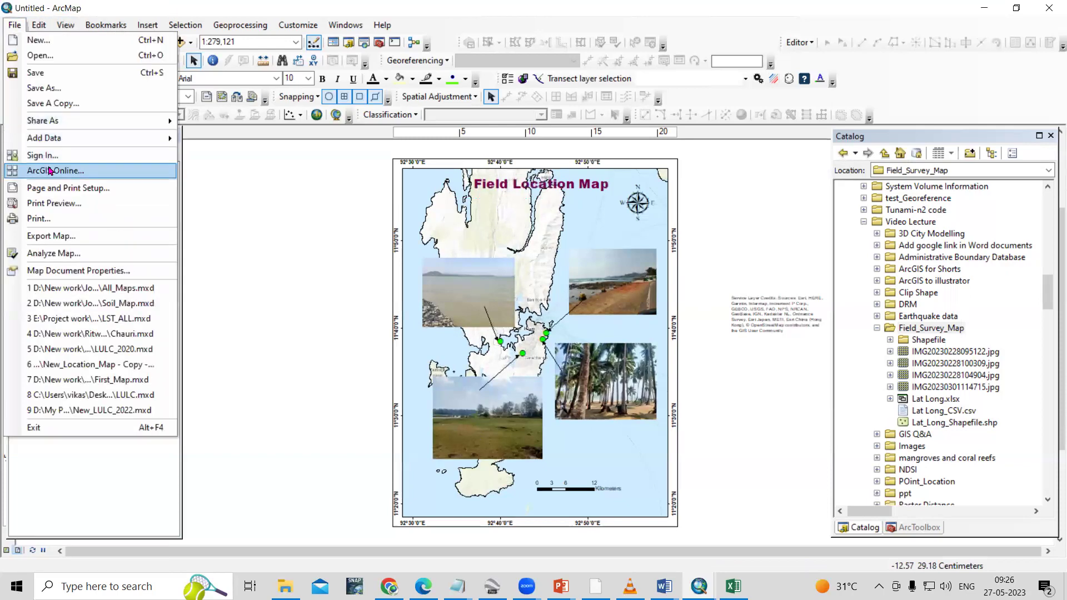
pyautogui.click(70, 237)
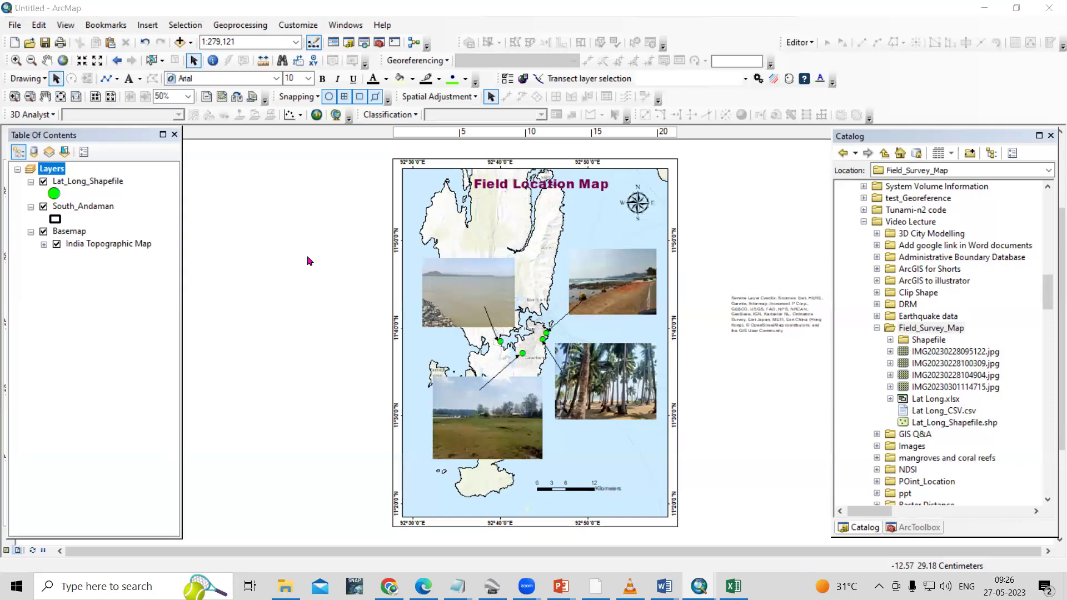
pyautogui.click(460, 182)
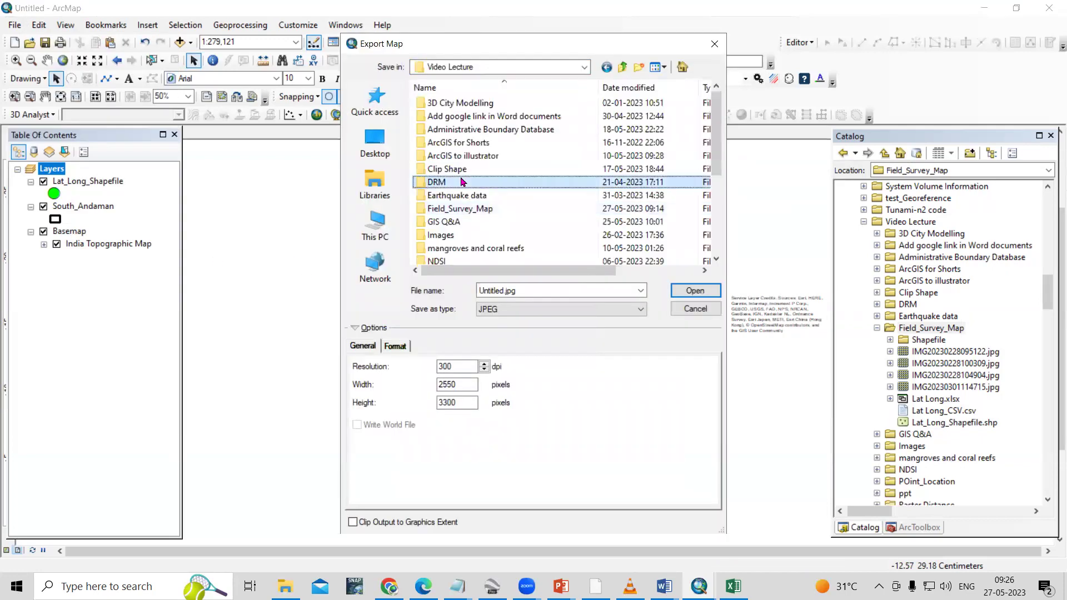
pyautogui.click(473, 209)
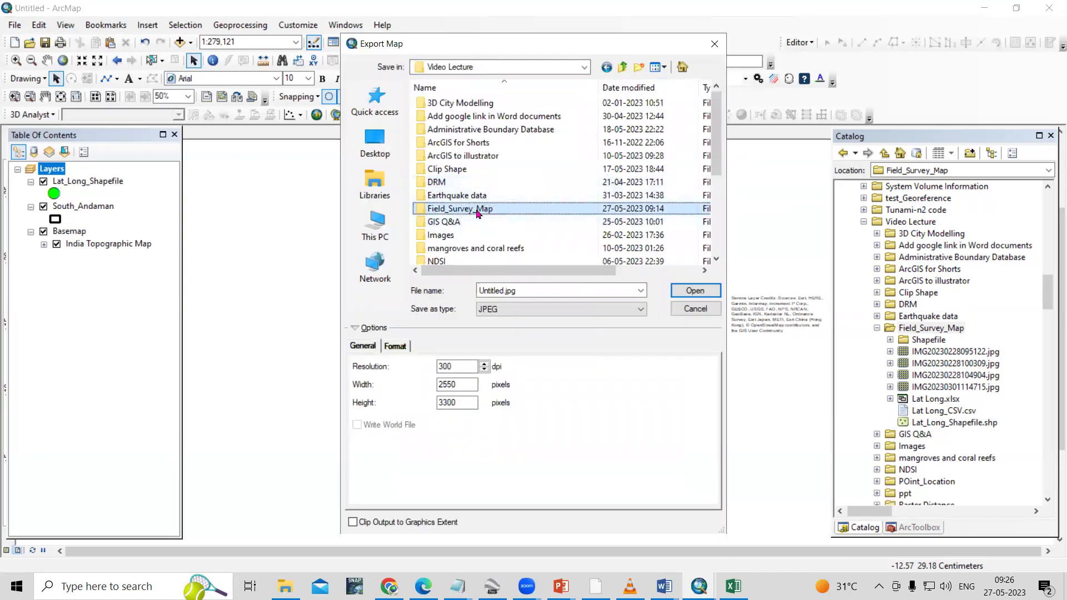
pyautogui.doubleClick(478, 210)
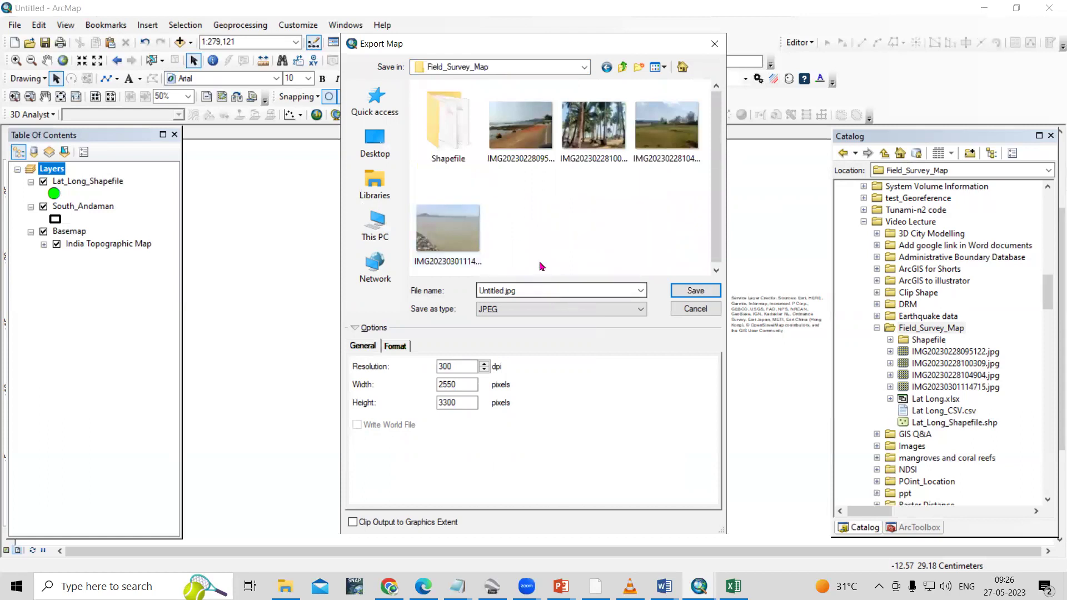
pyautogui.click(556, 290)
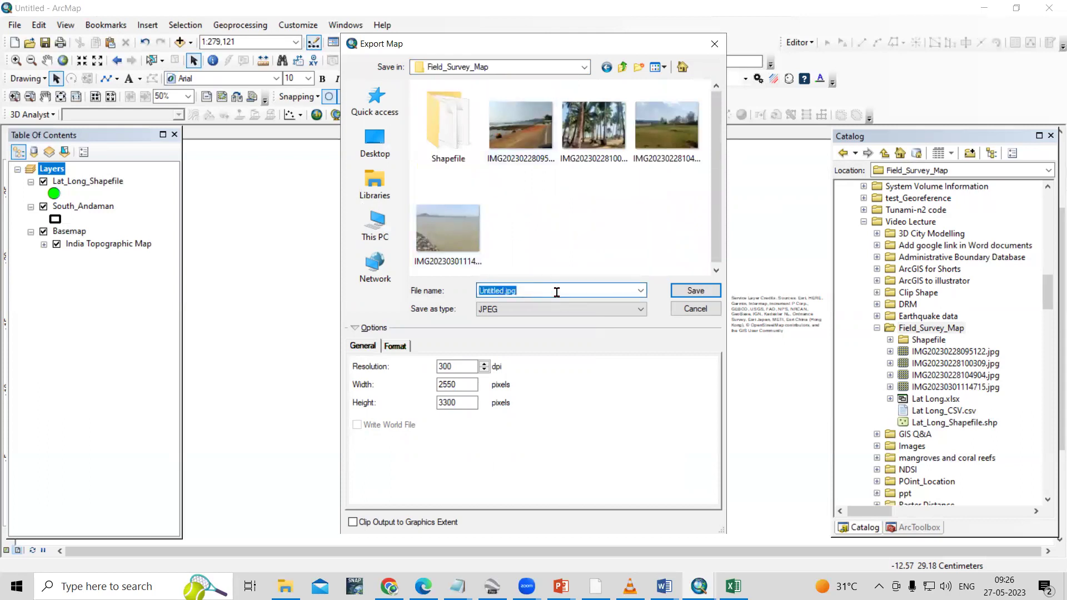
pyautogui.press('BackSpace')
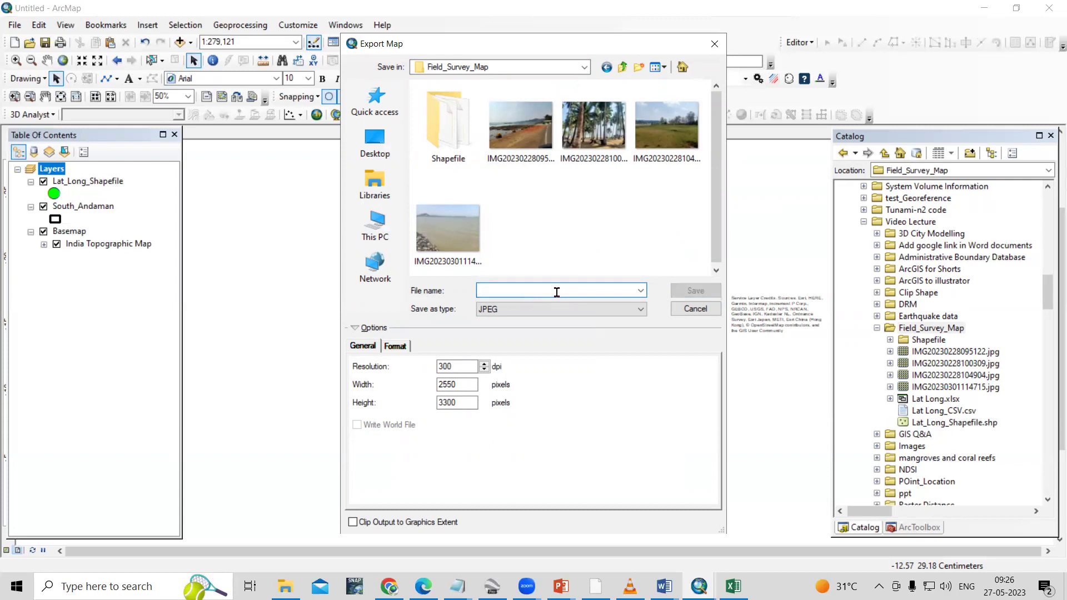
pyautogui.write('Field_Map')
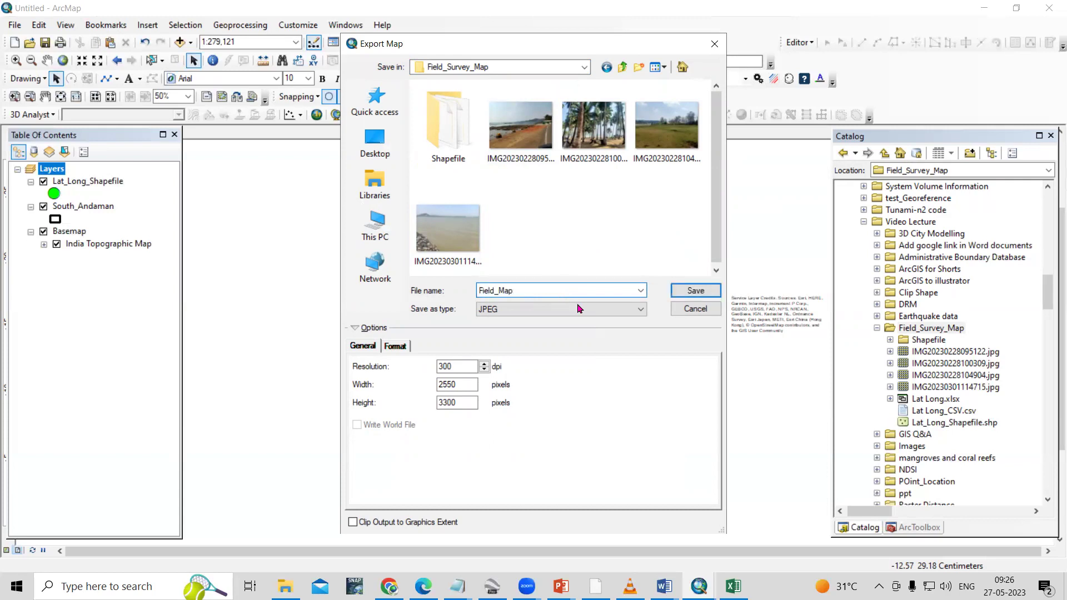
pyautogui.click(694, 291)
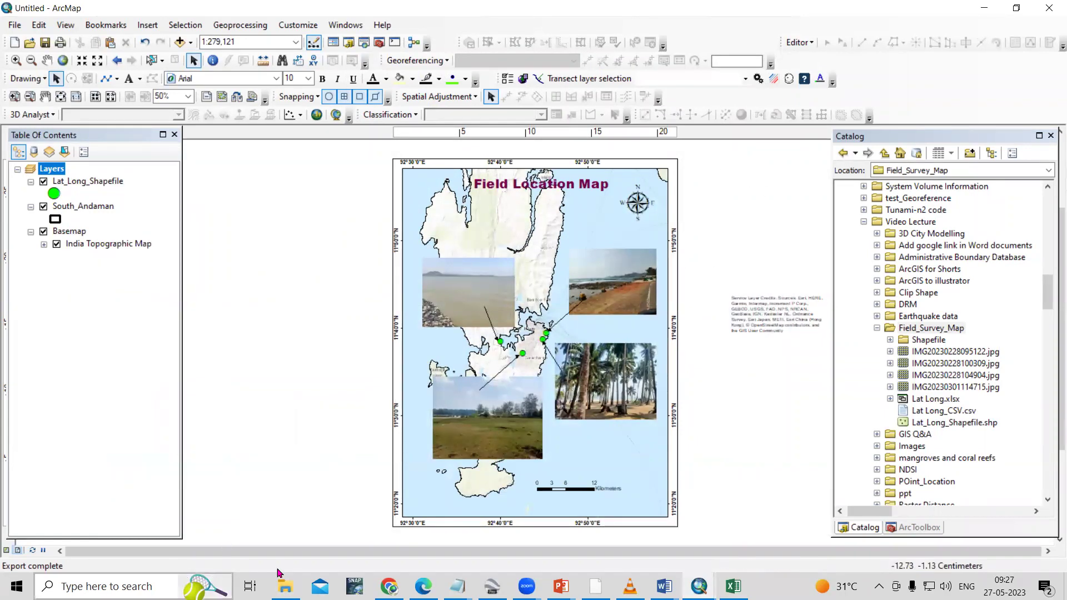
# Open the exported Field_Map.jpg in the image viewer and examine the title, photos, survey points, graticule labels and scale bar.
pyautogui.moveTo(285, 585)
pyautogui.click(317, 519)
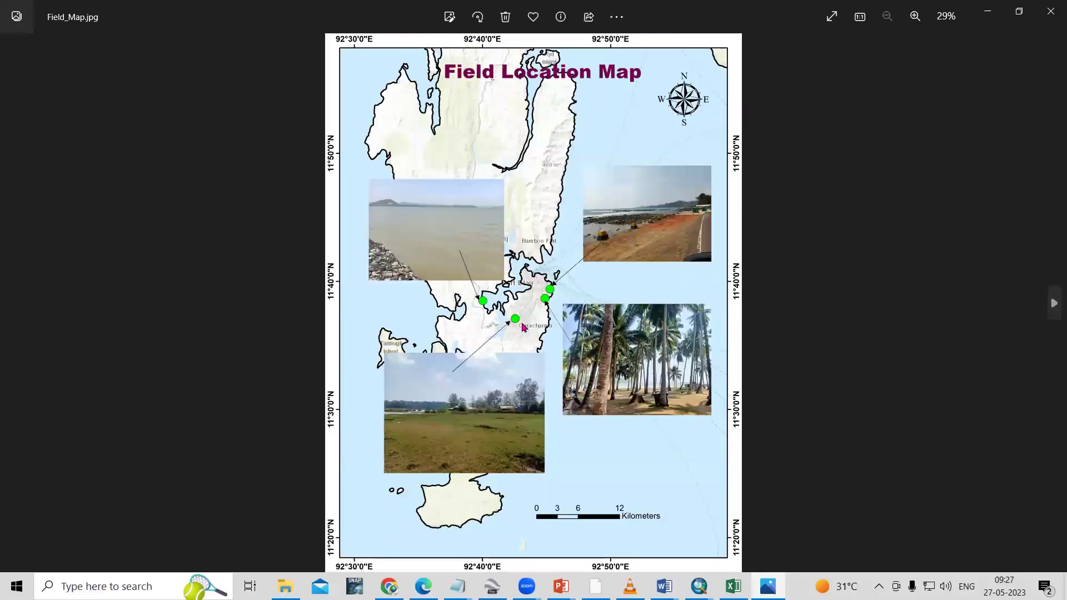
pyautogui.scroll(3, 525, 325)
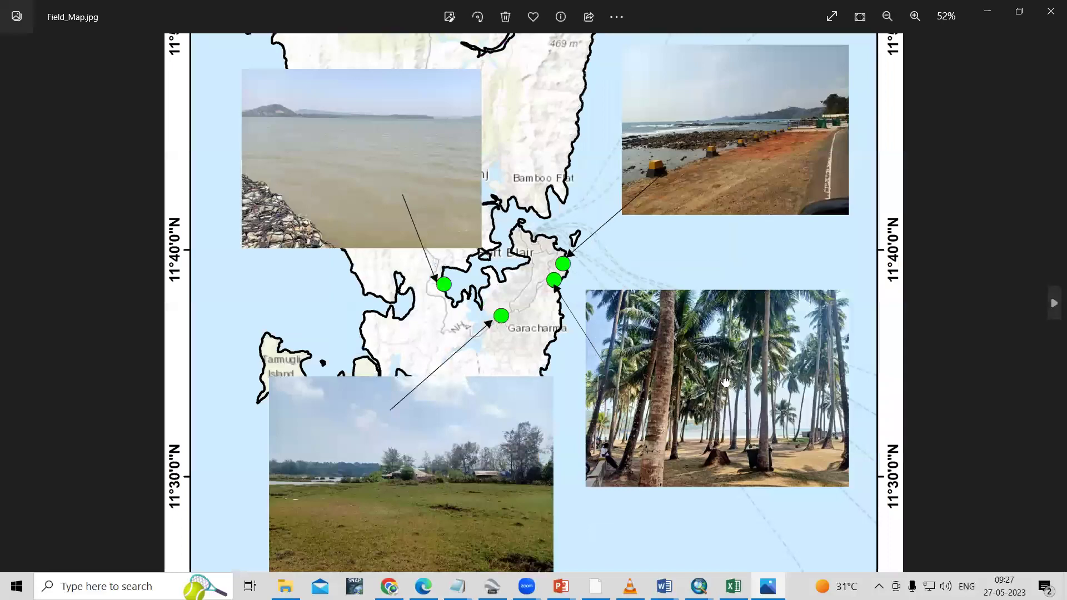
pyautogui.scroll(2, 725, 371)
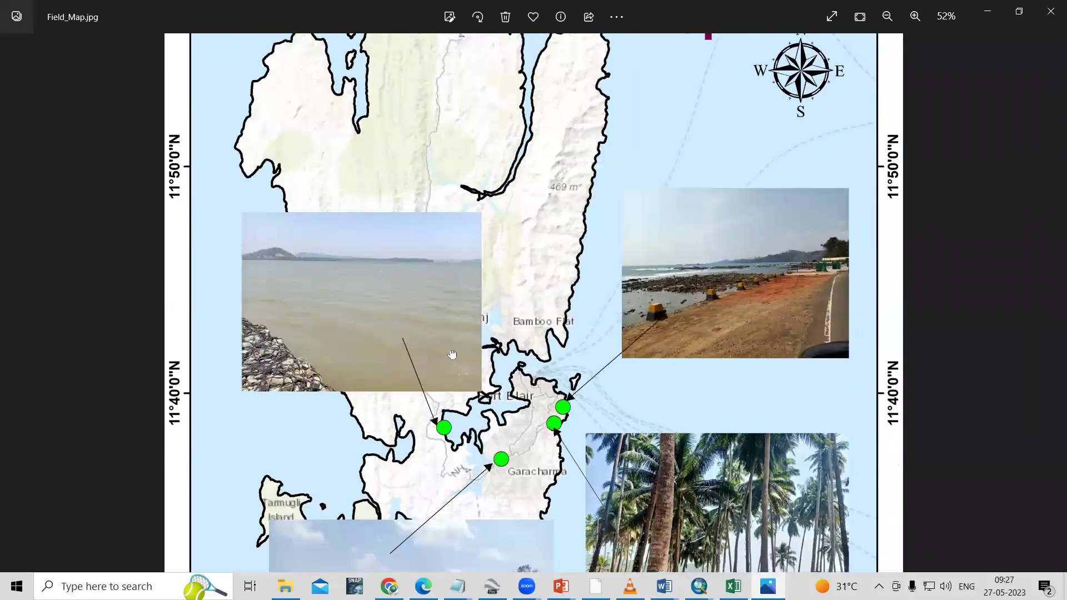
pyautogui.scroll(-2, 444, 425)
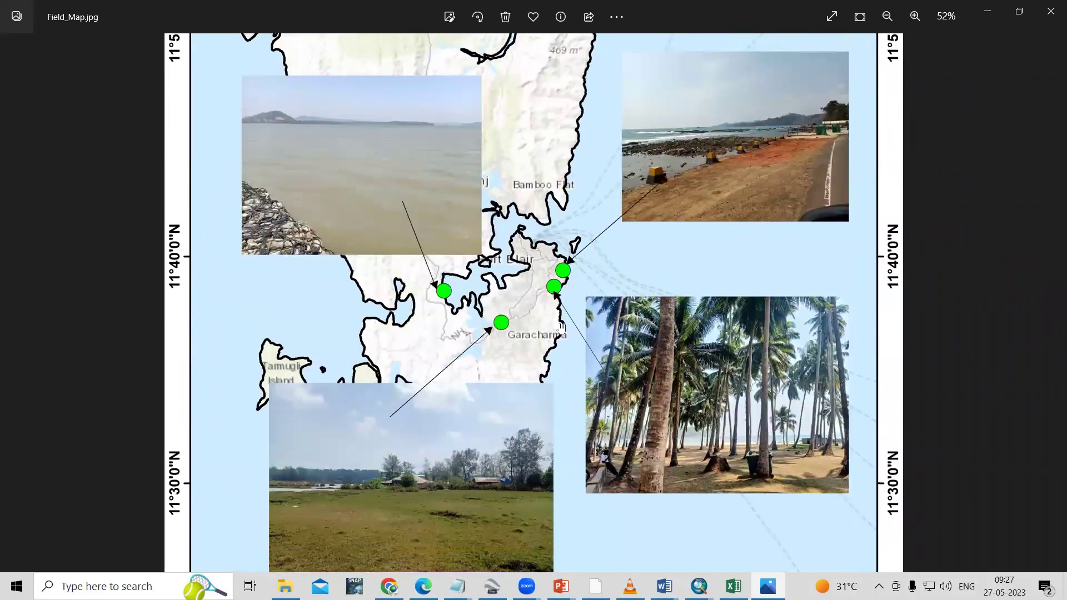
pyautogui.scroll(-2, 600, 354)
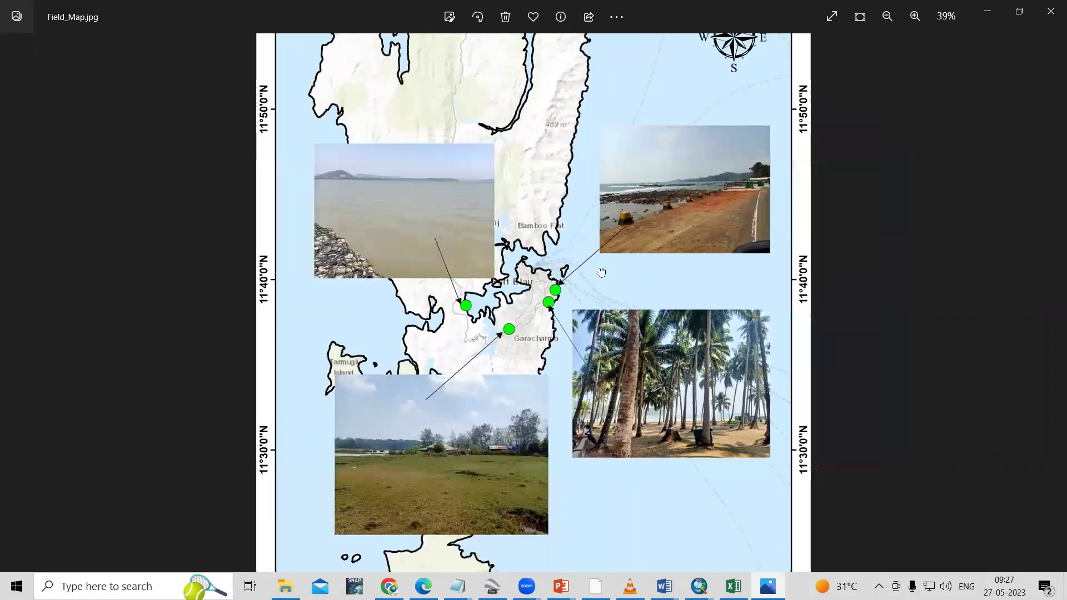
pyautogui.scroll(-1, 601, 272)
pyautogui.scroll(3, 597, 334)
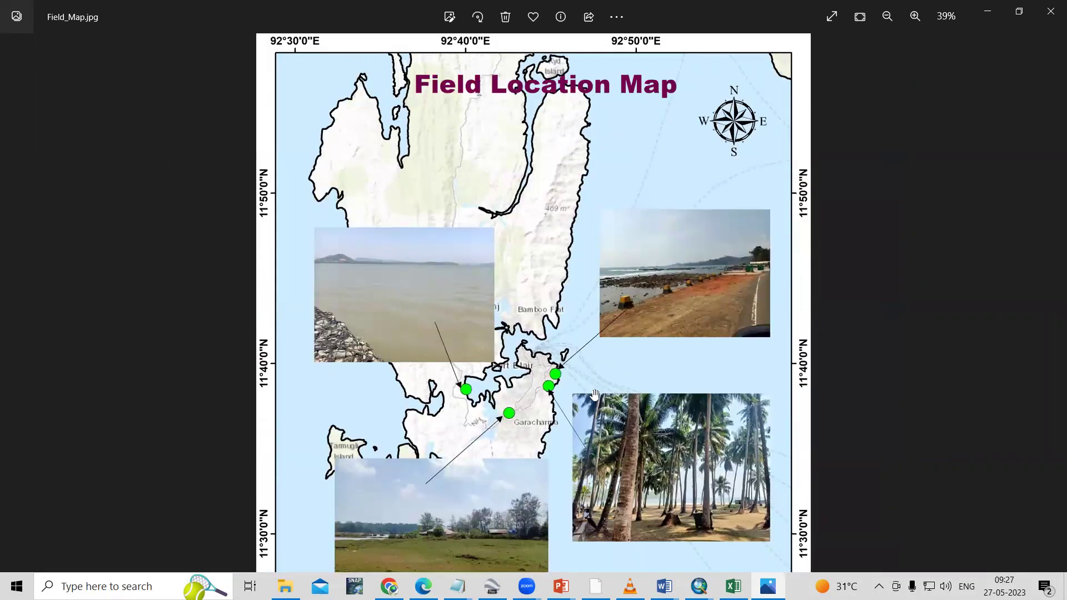
pyautogui.scroll(3, 600, 396)
pyautogui.scroll(-4, 601, 396)
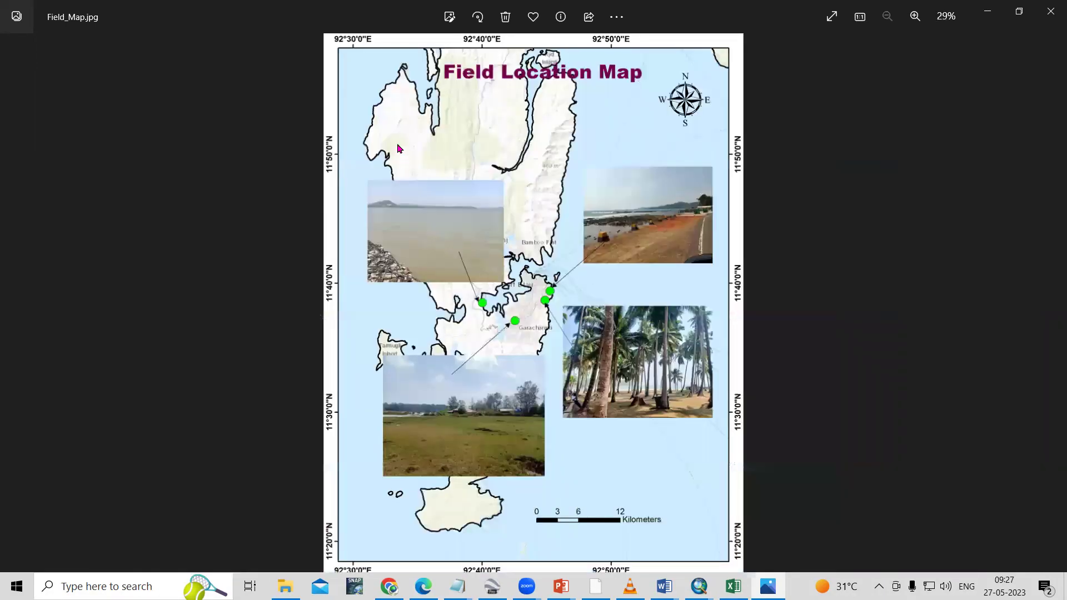